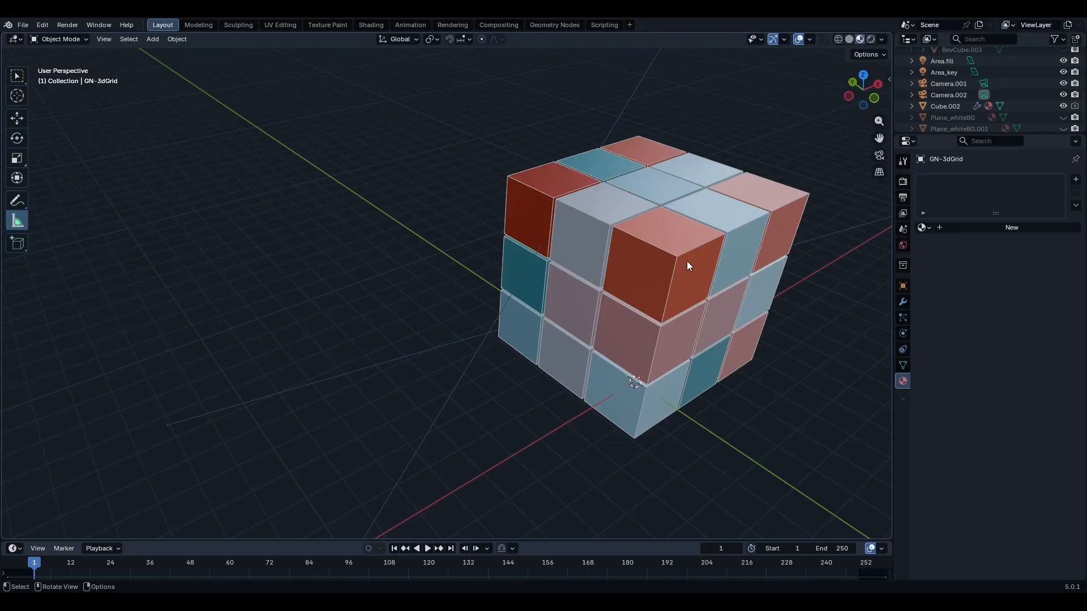
Step: Hide the coloured 3×3×3 cube object Cube.002 in the viewport
shift+middle_drag(653, 244, 634, 250)
scroll(634, 249, up, 1)
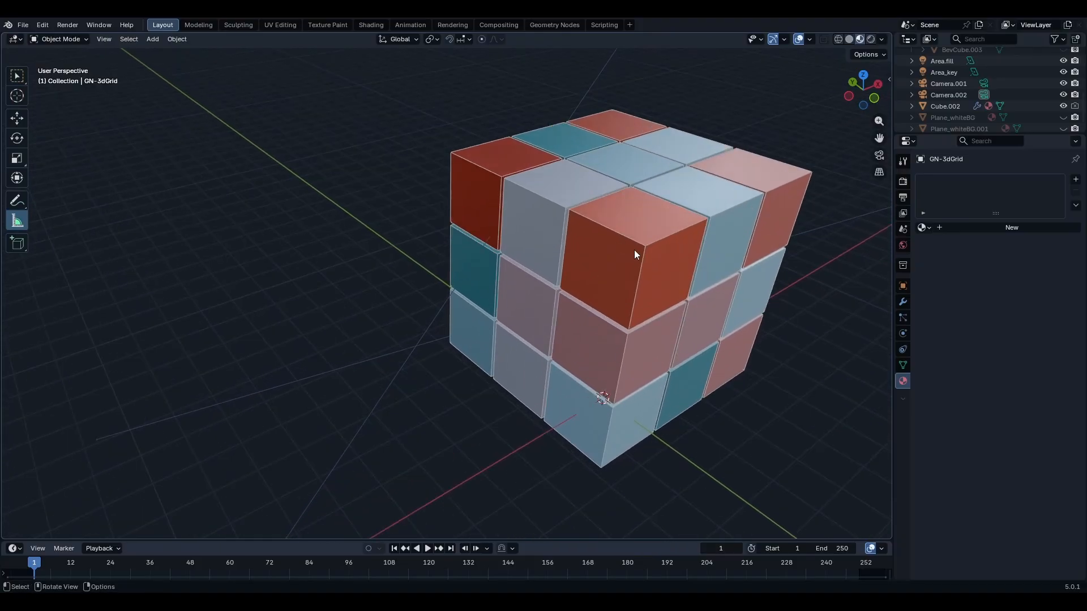
scroll(640, 240, down, 3)
click(644, 240)
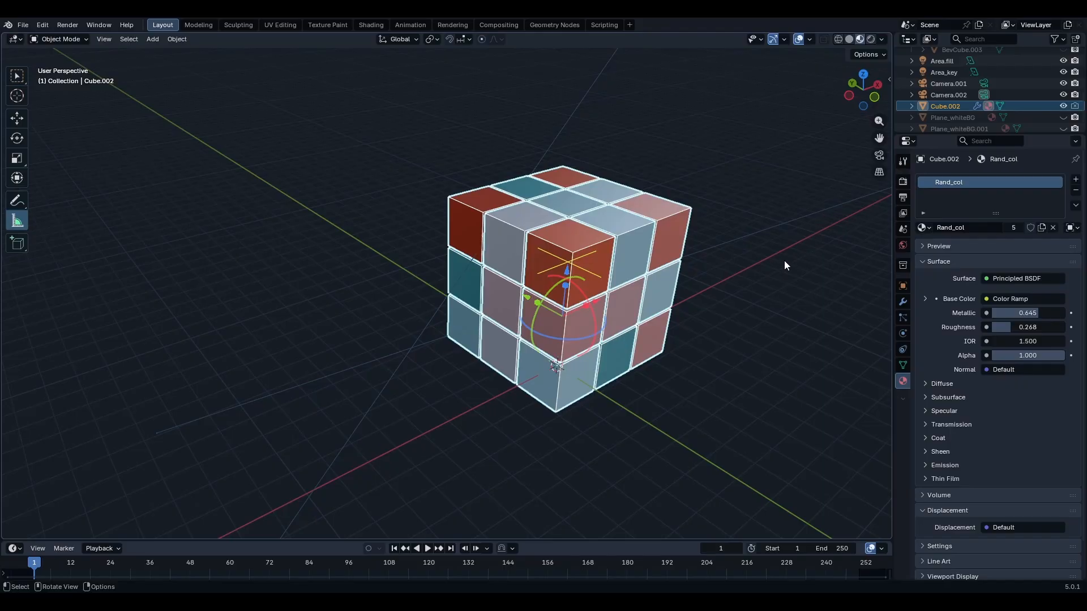
middle_drag(770, 253, 757, 272)
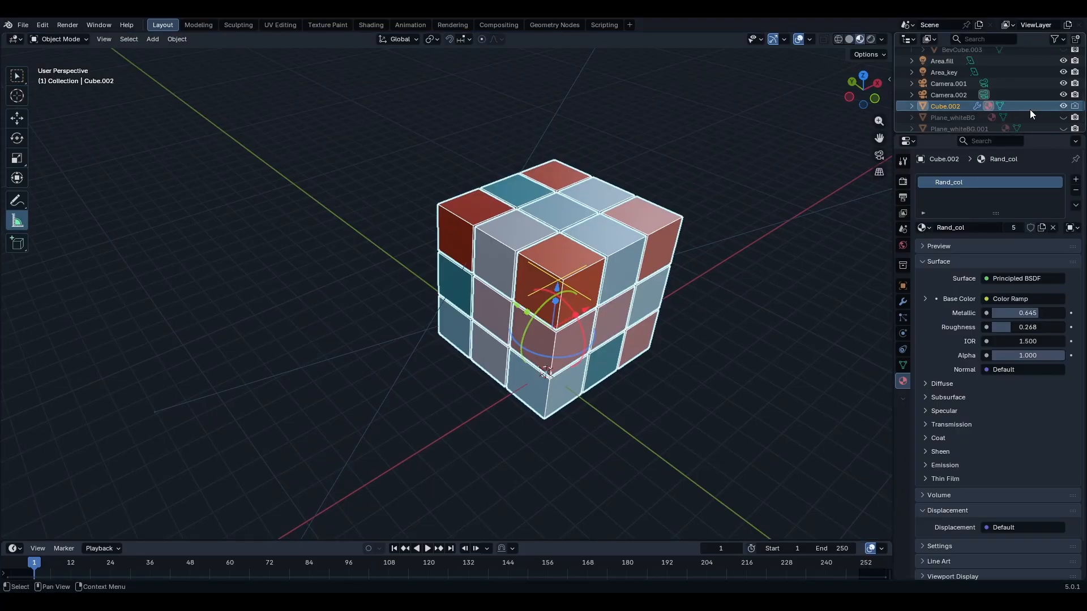
click(1064, 106)
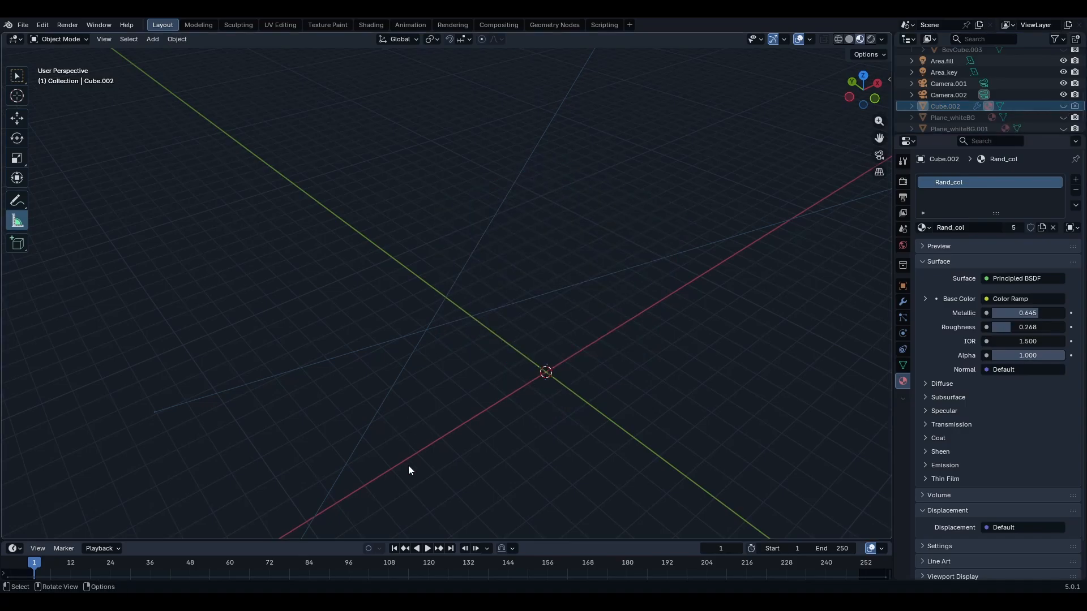
Step: Add a mesh plane at the world origin
middle_drag(478, 355, 461, 317)
key(shift+a)
mouse_move(471, 341)
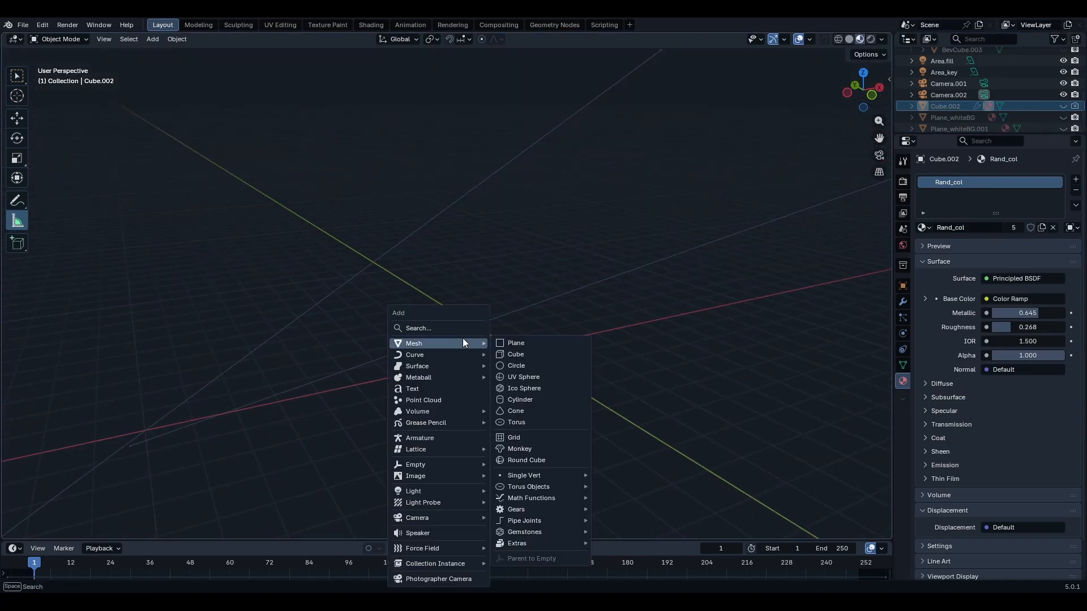
click(518, 343)
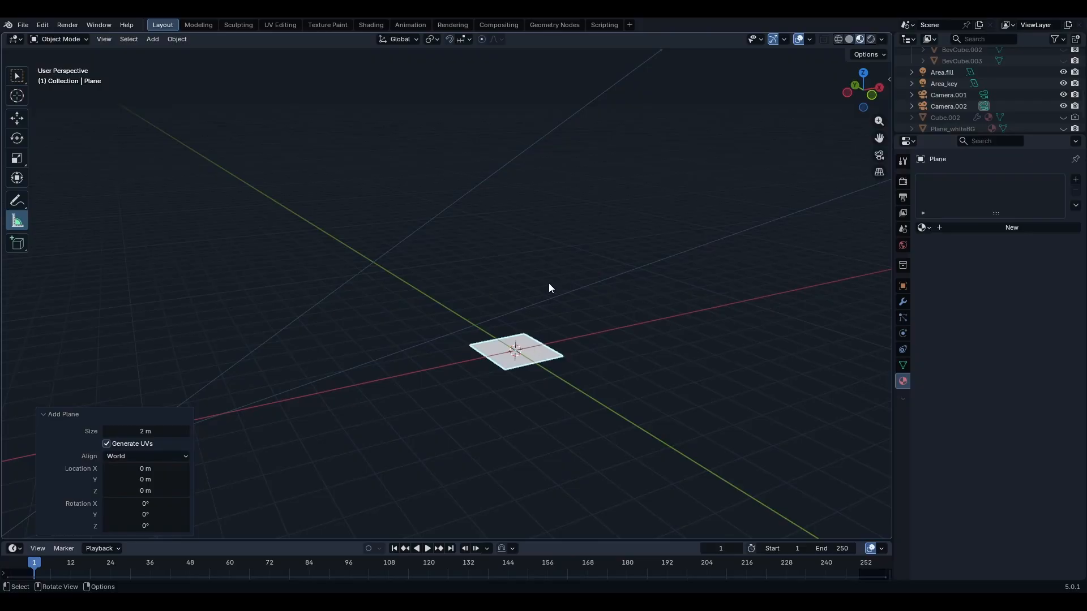
middle_drag(548, 283, 568, 328)
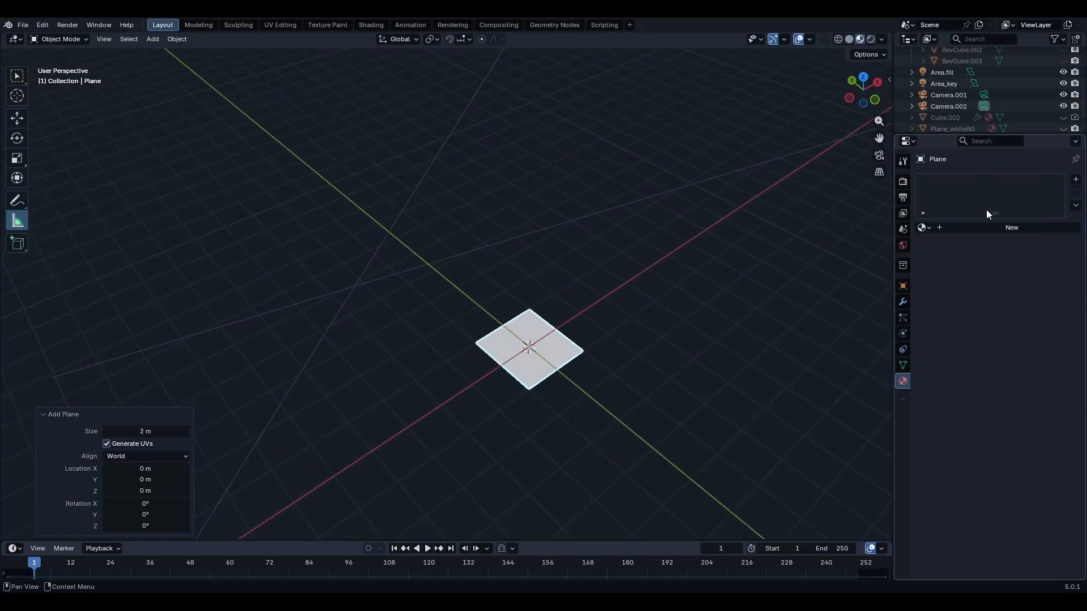
Step: Rename the new plane object as GeoNode_3dgrid
scroll(997, 83, up, 6)
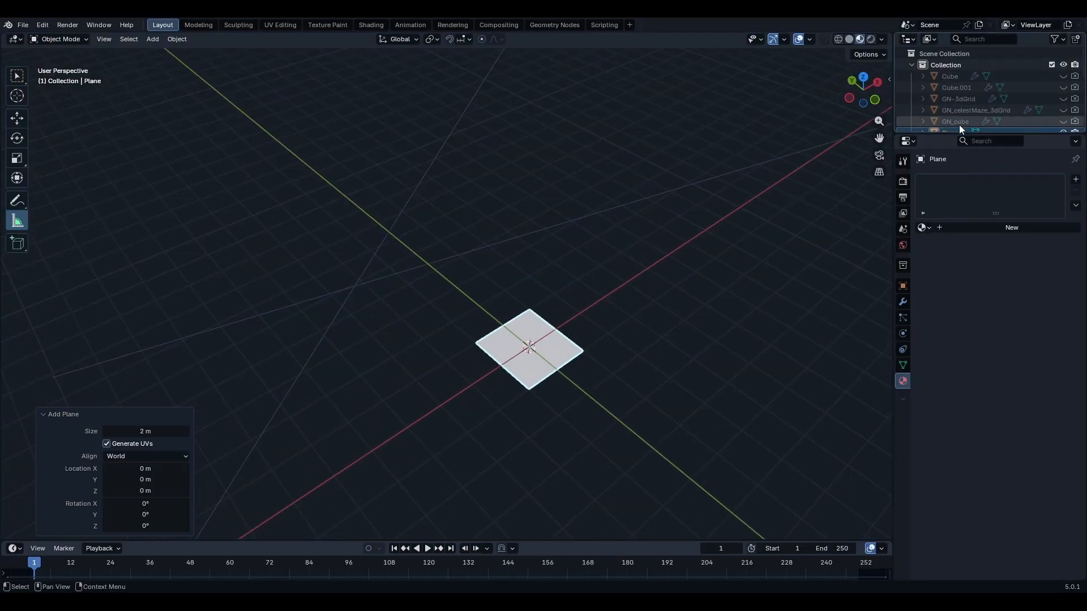
scroll(979, 96, down, 2)
double_click(958, 84)
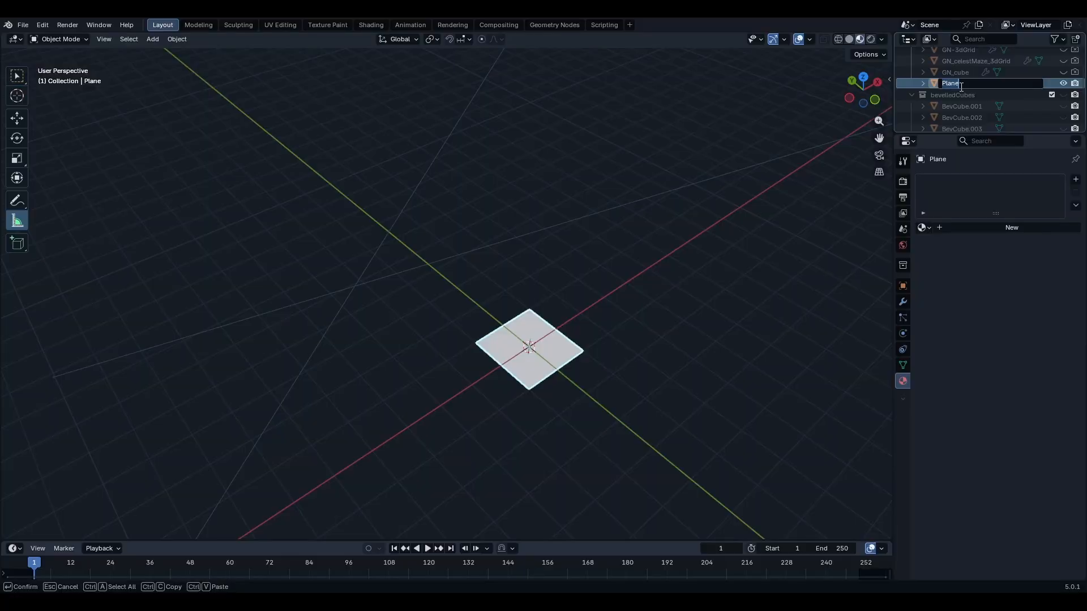
text(Geon)
key(BackSpace)
text(Node_3dgrid)
key(Return)
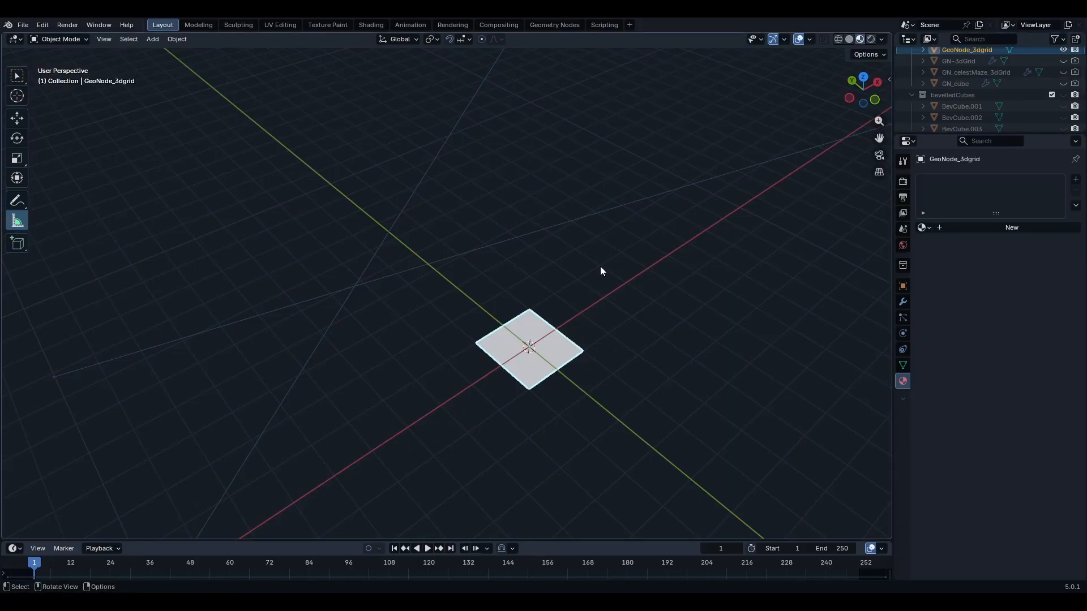
Step: Switch to the Geometry Nodes workspace and create a new node tree named GNode_3dGrid on the plane
click(560, 25)
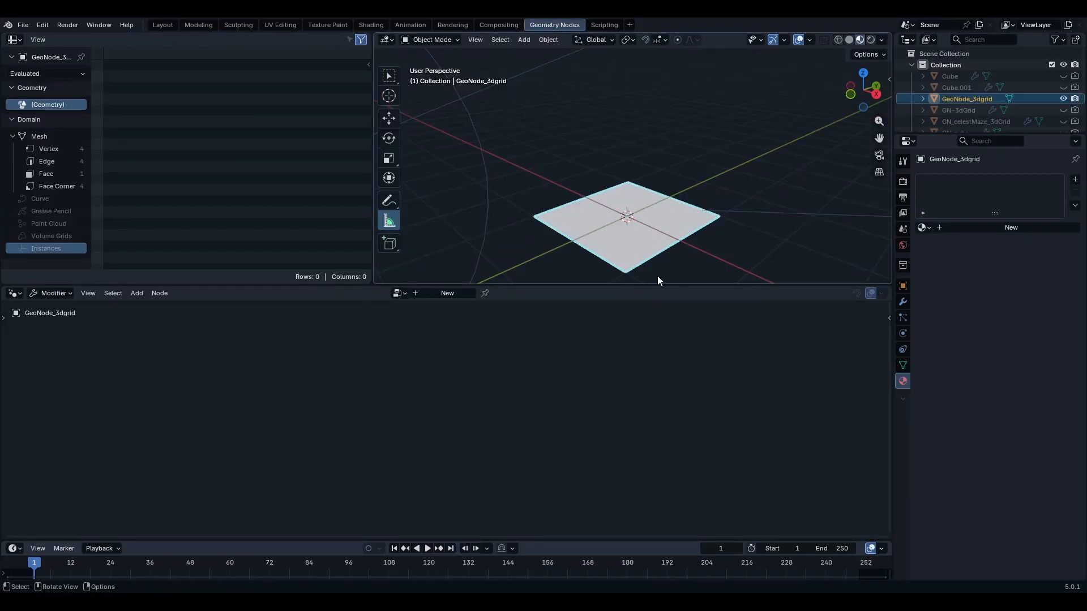
click(447, 292)
double_click(425, 293)
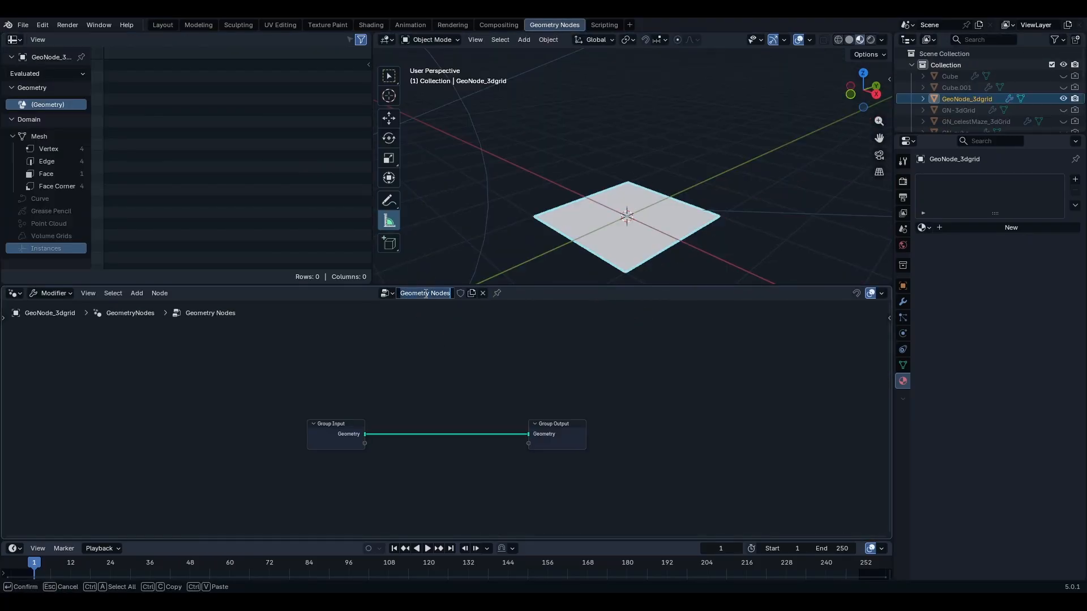
text(GNode_3dGrid)
key(Return)
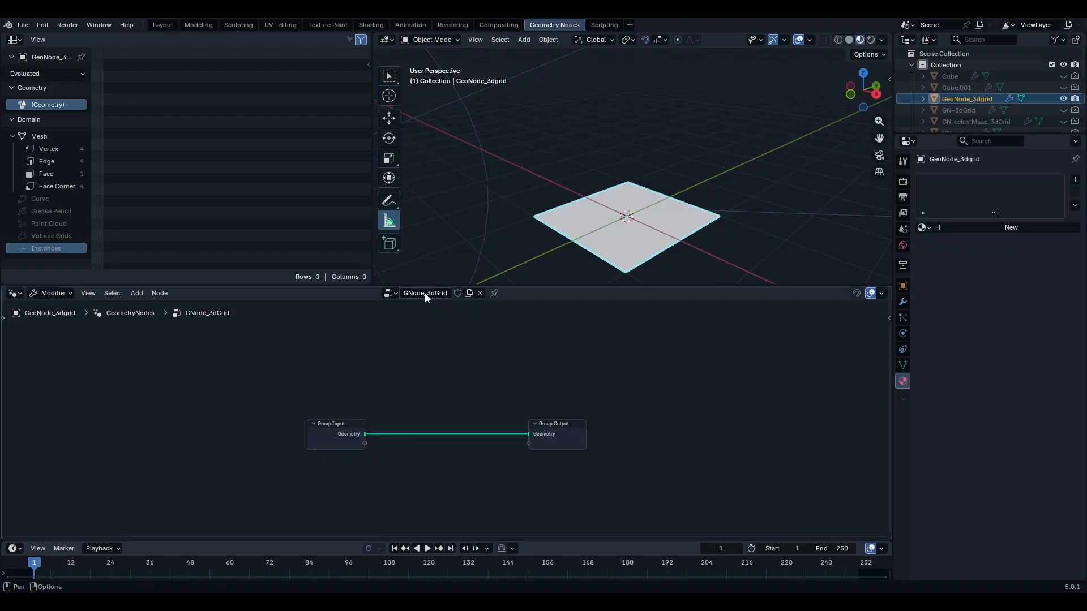
Step: Cut the link between Group Input and Group Output and delete the Group Input node
scroll(494, 420, up, 1)
scroll(643, 189, down, 2)
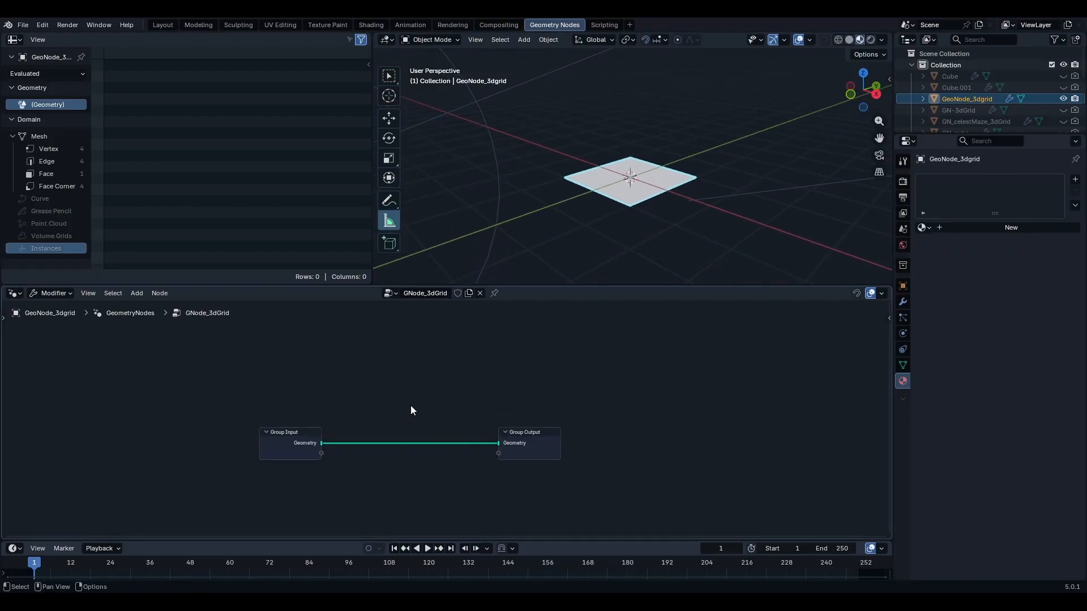
ctrl+right_drag(427, 412, 410, 500)
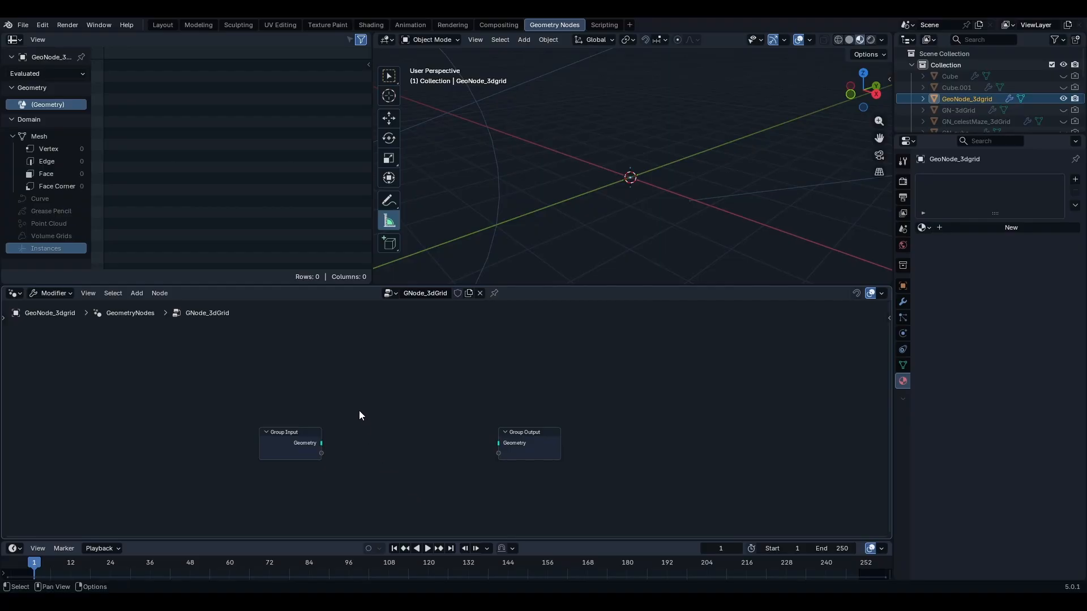
drag(359, 410, 261, 481)
key(x)
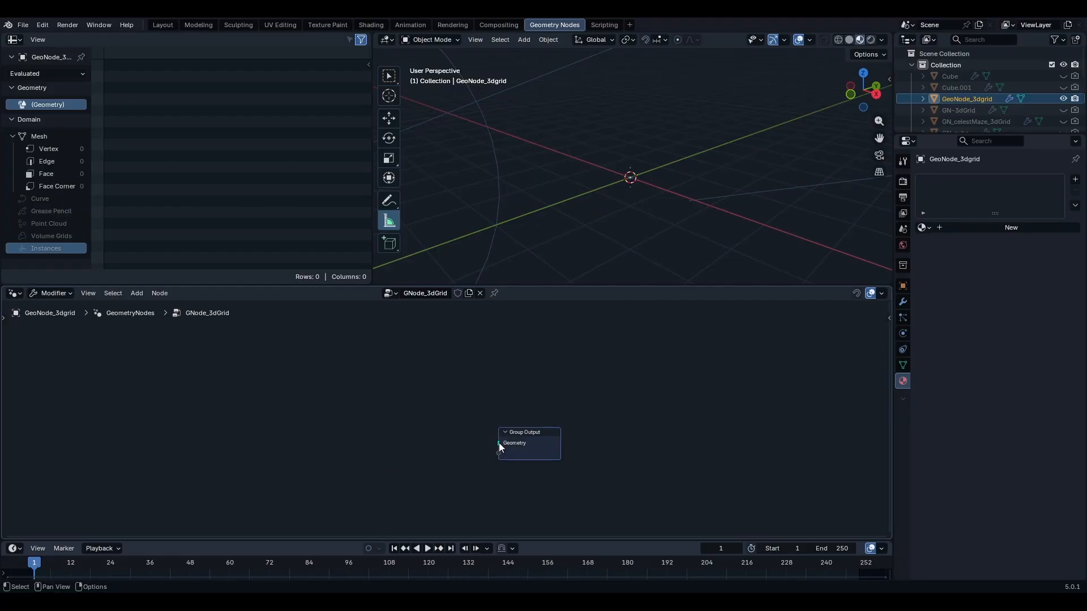
Step: Add a Grid node whose Mesh output feeds the Group Output's Geometry, placed well ahead of the Group Output
drag(498, 443, 251, 447)
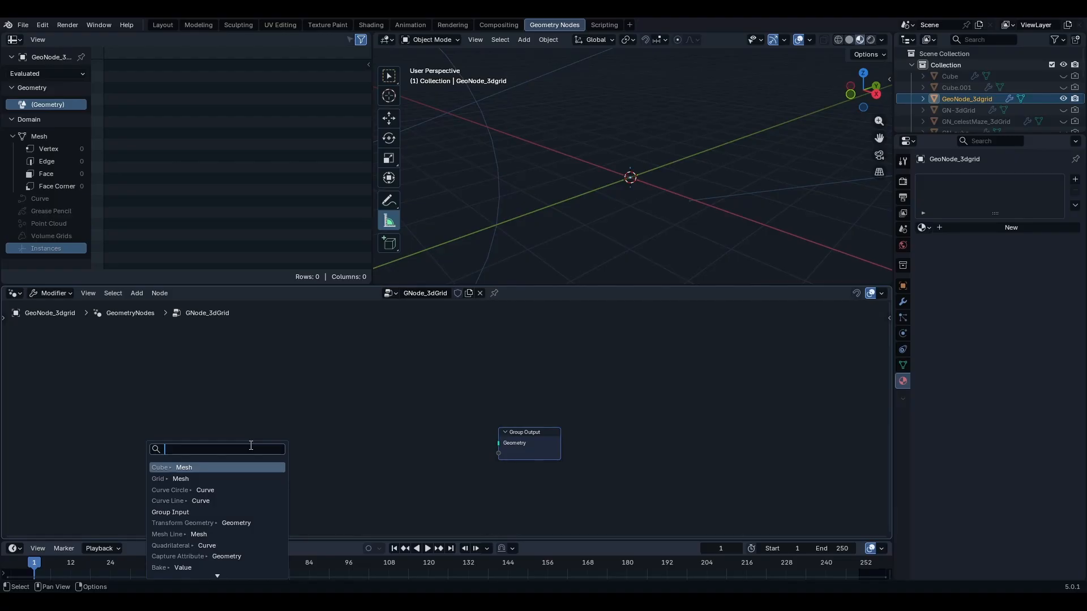
text(grid)
key(Return)
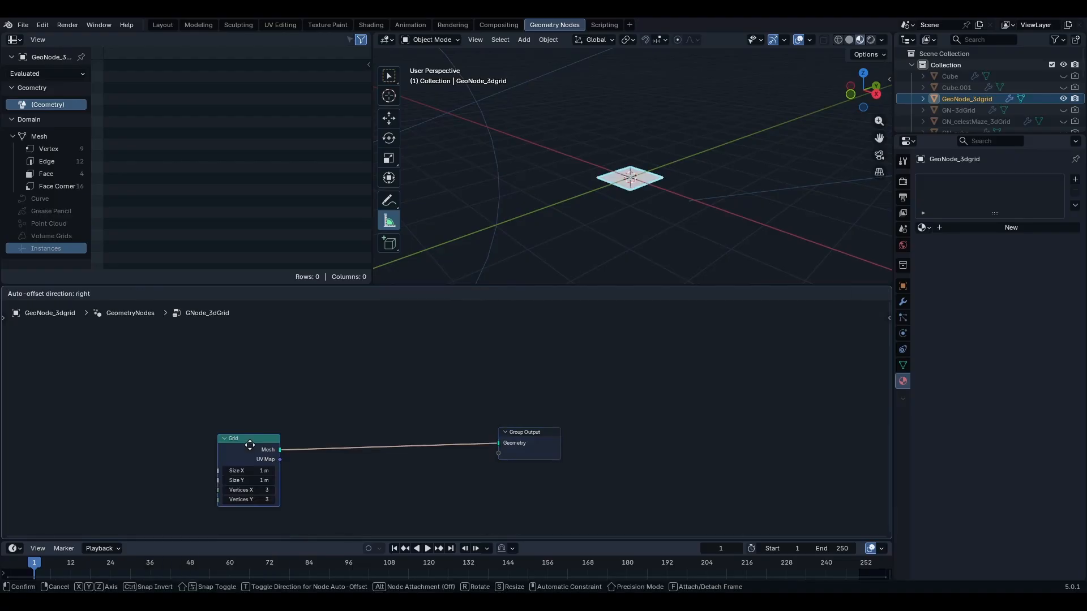
click(195, 434)
middle_drag(270, 438, 535, 402)
scroll(477, 390, up, 2)
scroll(534, 403, up, 1)
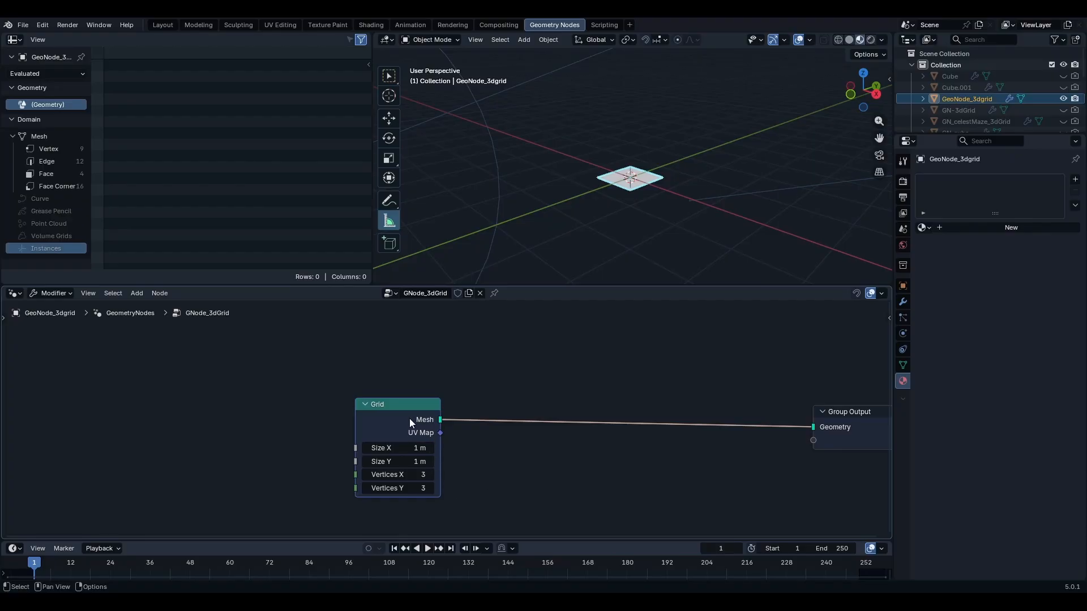
Step: Inspect the grid's subdivisions by temporarily turning on the viewport's Wireframe overlay, and turn it off again
scroll(651, 199, up, 3)
shift+middle_drag(653, 178, 628, 179)
scroll(628, 179, down, 1)
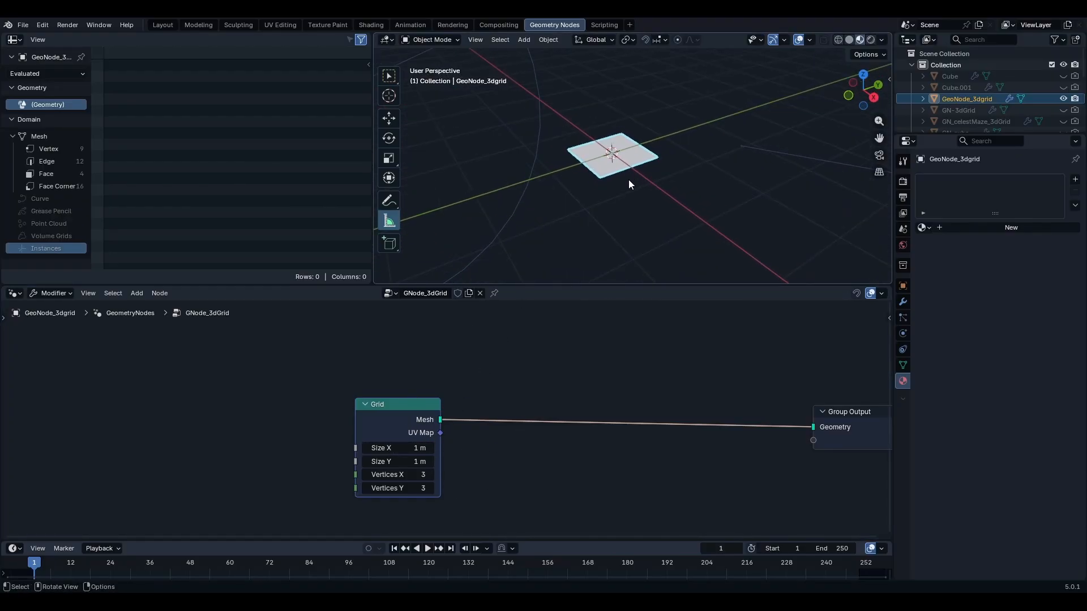
scroll(634, 187, up, 3)
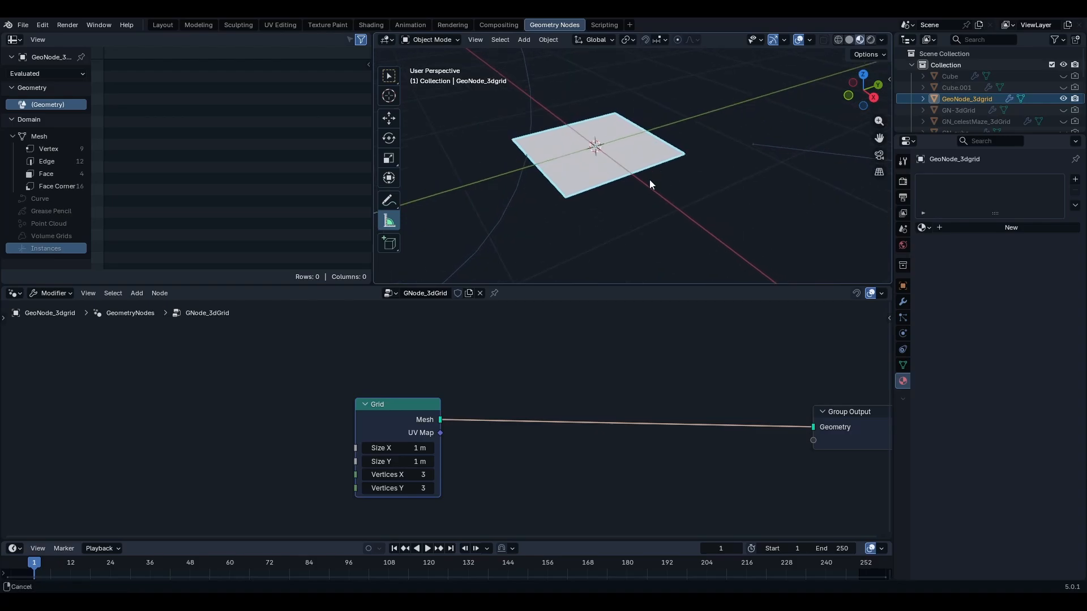
click(810, 39)
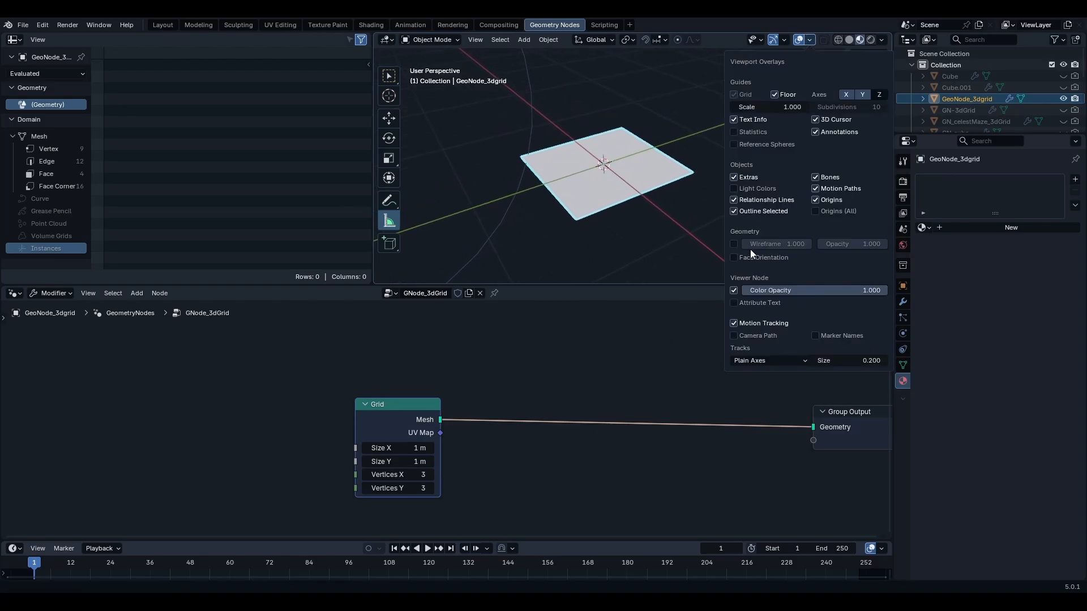
click(735, 244)
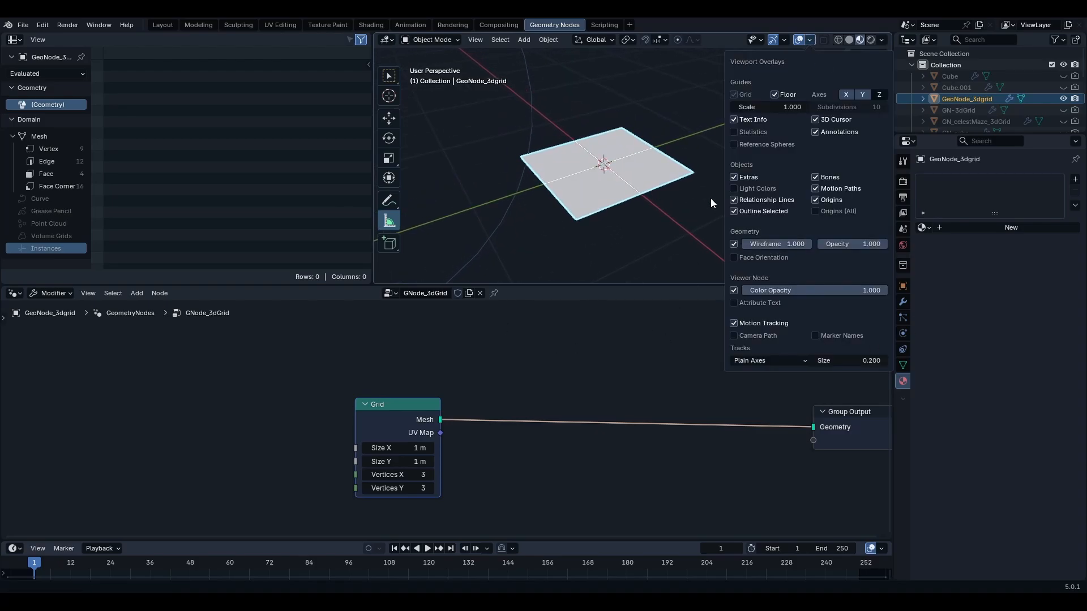
click(616, 176)
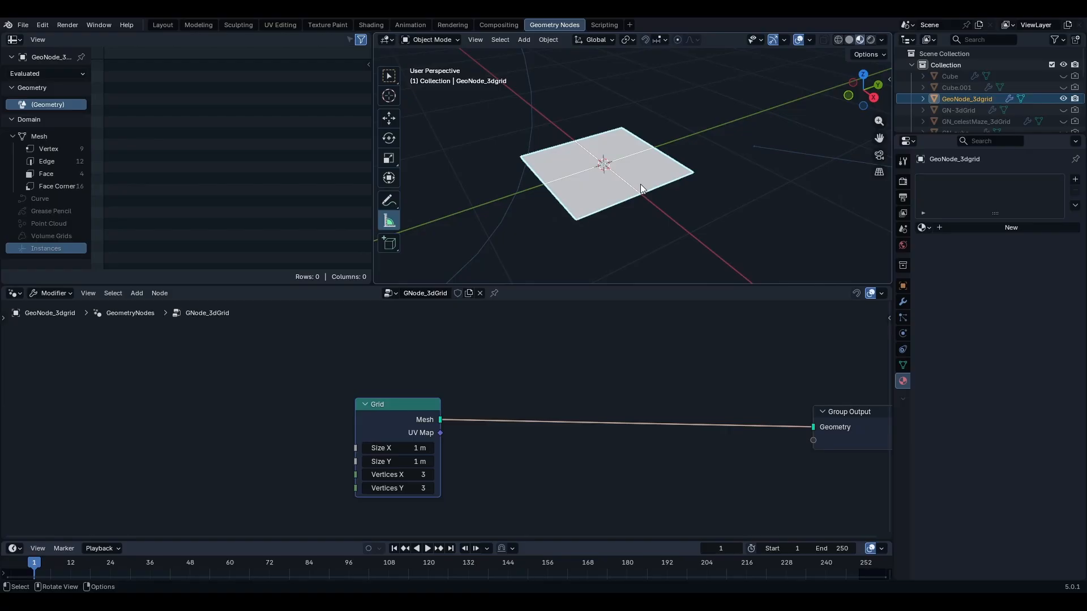
click(809, 39)
click(734, 244)
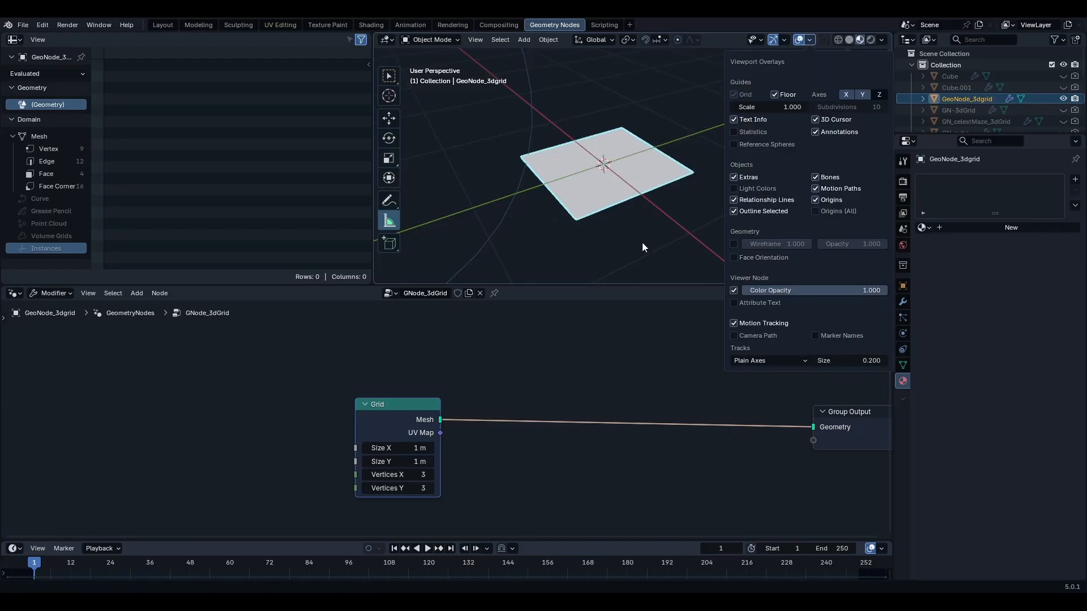
scroll(634, 205, down, 3)
middle_drag(634, 205, 657, 213)
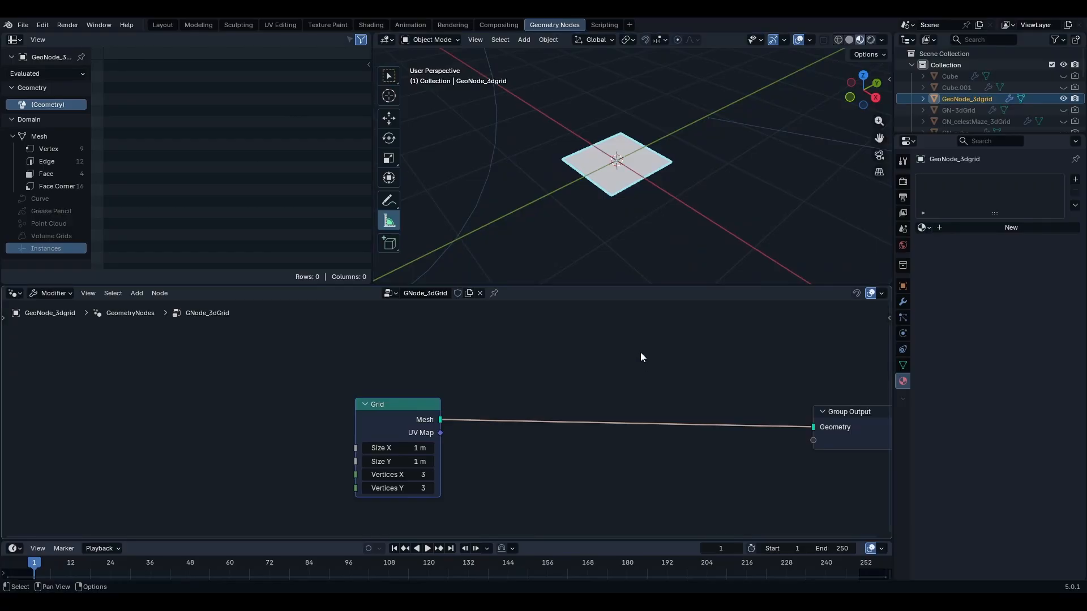
middle_drag(642, 354, 604, 356)
scroll(617, 364, down, 6)
middle_drag(569, 483, 596, 420)
scroll(510, 407, up, 2)
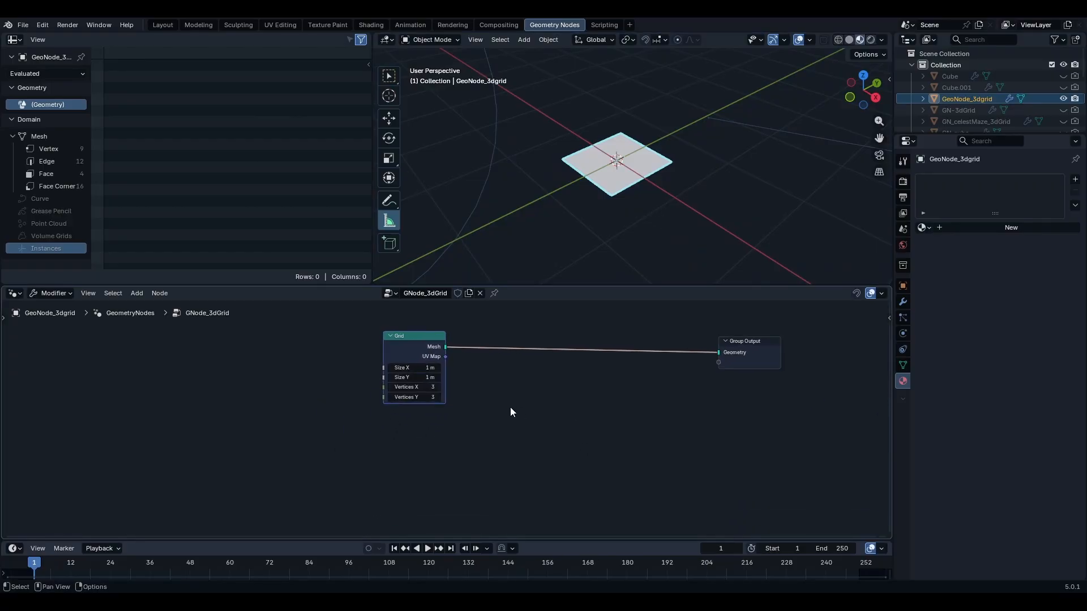
middle_drag(486, 392, 488, 413)
scroll(617, 207, up, 2)
middle_drag(617, 209, 617, 198)
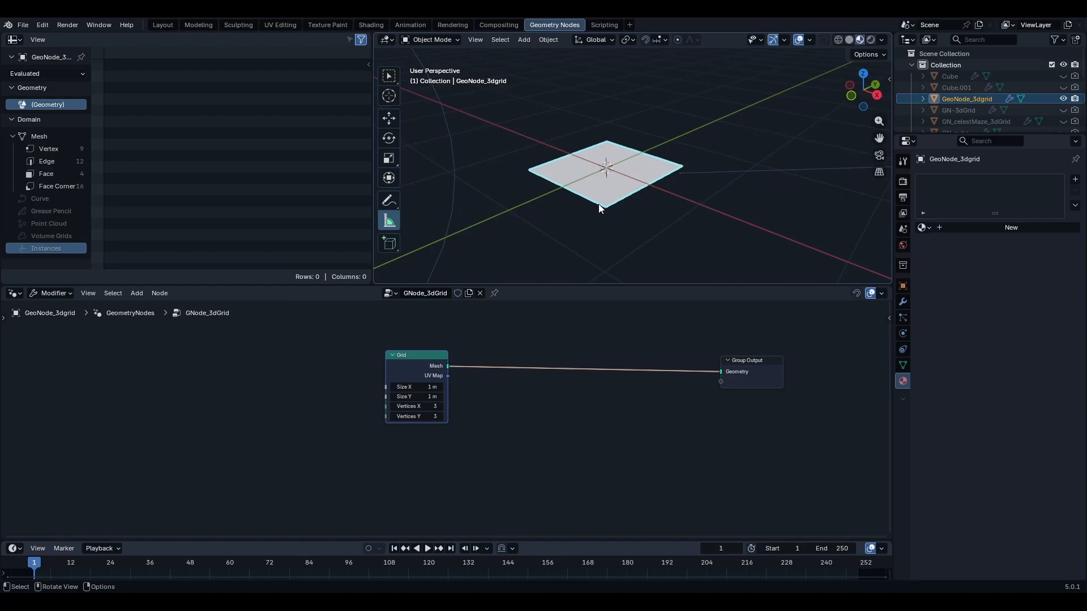
Step: Add a Mesh Line node and place it below the Grid node, unconnected
middle_drag(570, 409, 492, 399)
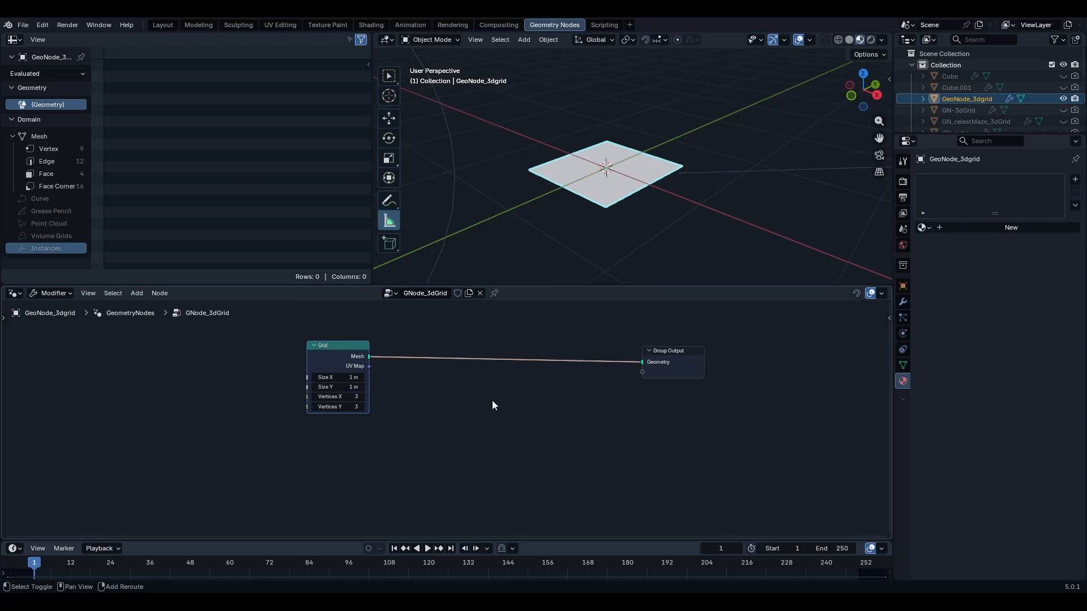
scroll(491, 399, up, 1)
key(shift+a)
mouse_move(488, 420)
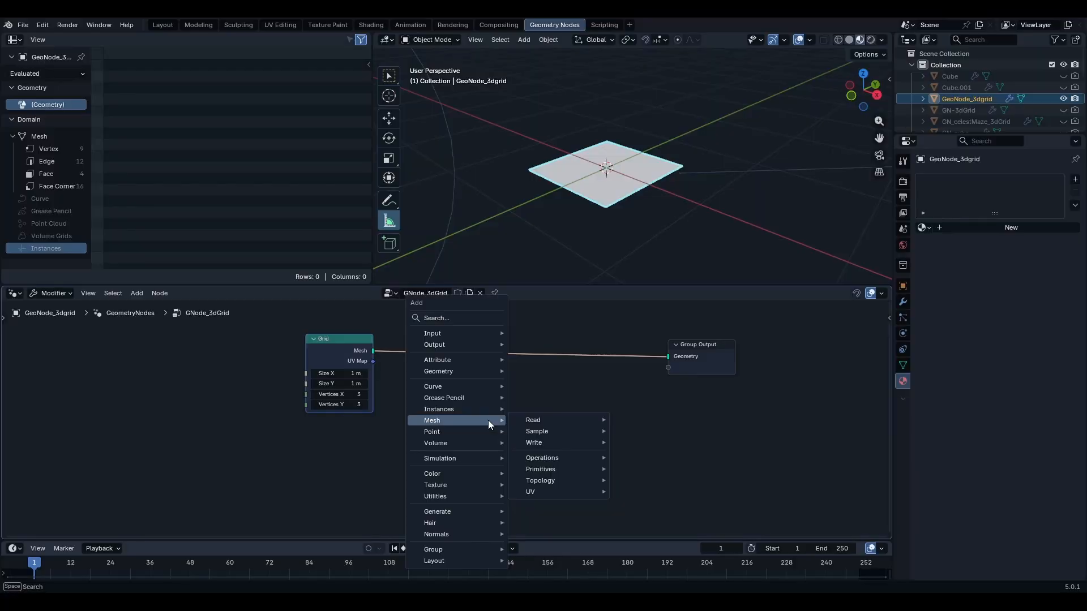
text(meshli)
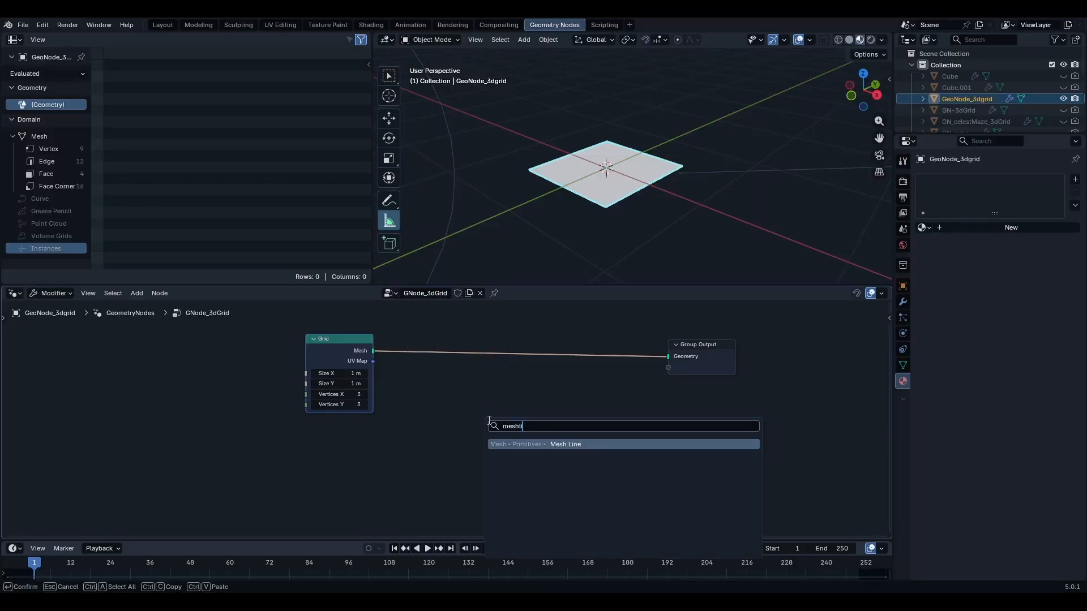
key(Return)
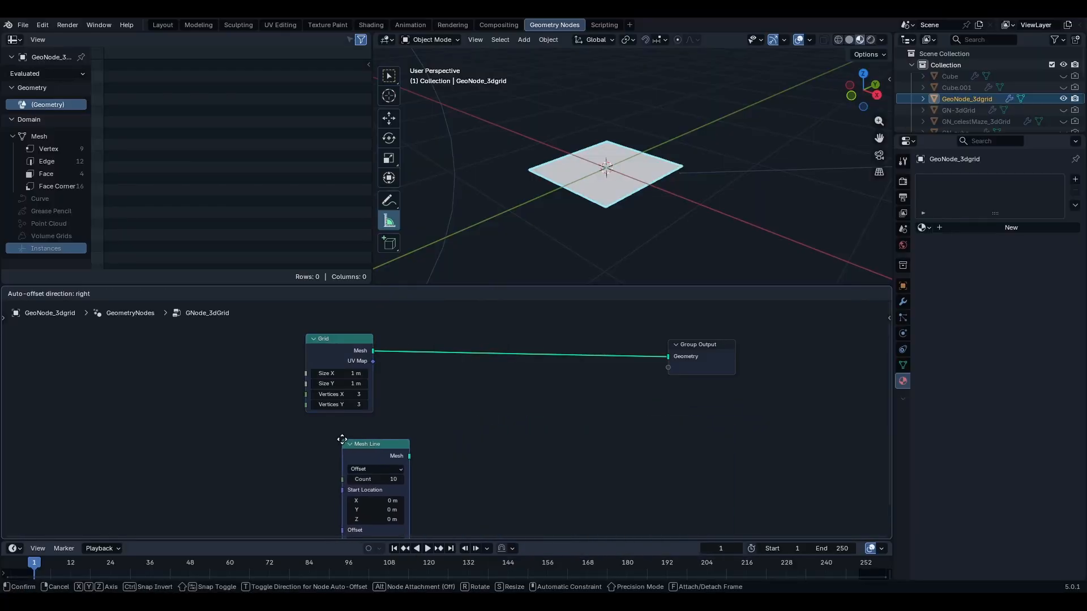
click(309, 426)
Step: Set the Mesh Line node's mode to End Points
scroll(420, 389, up, 3)
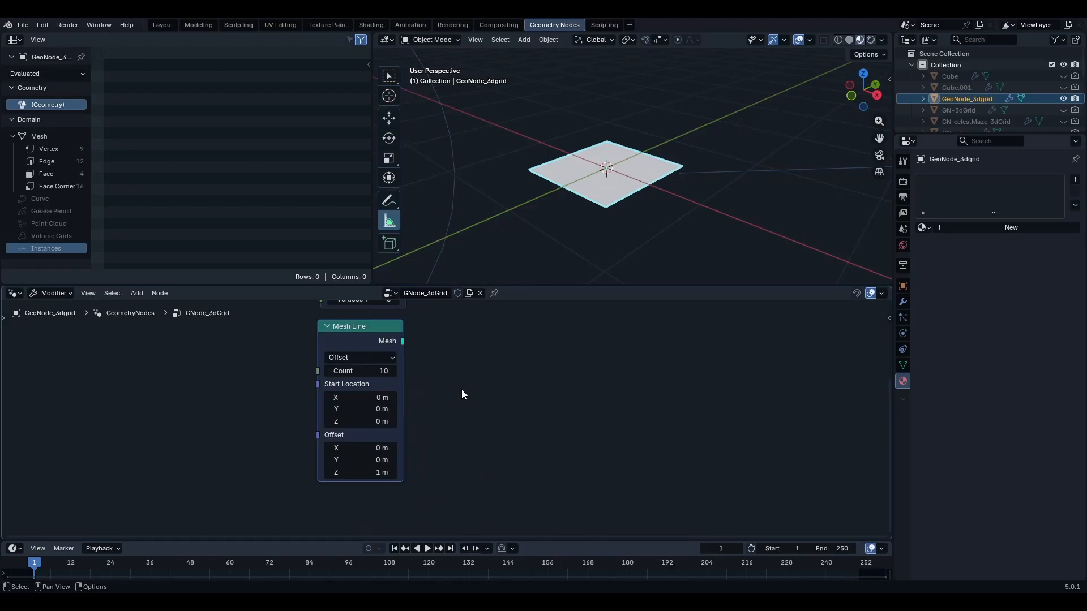
scroll(461, 402, down, 2)
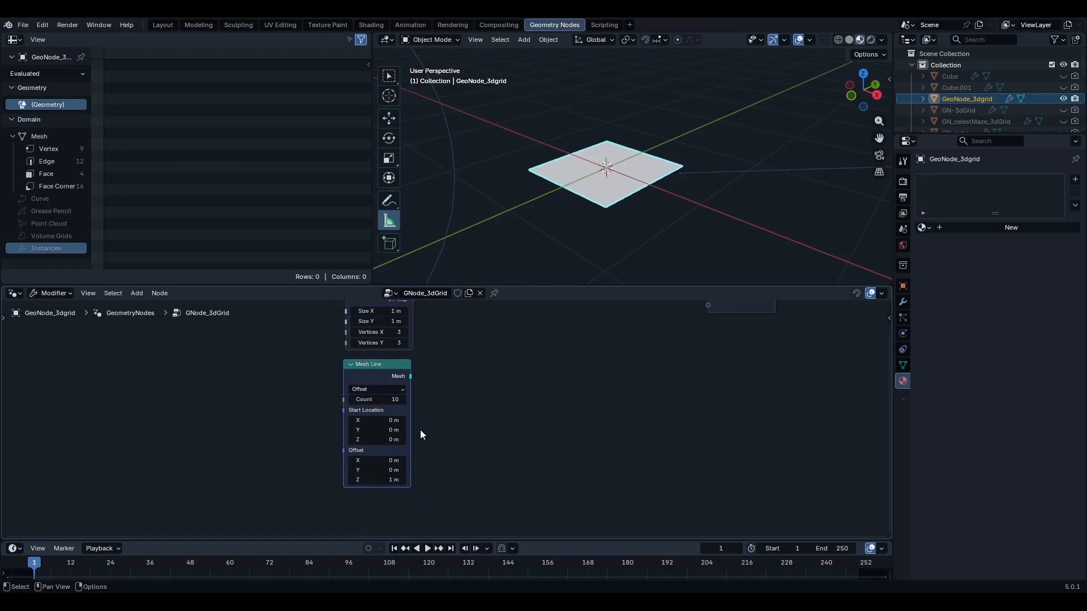
click(368, 391)
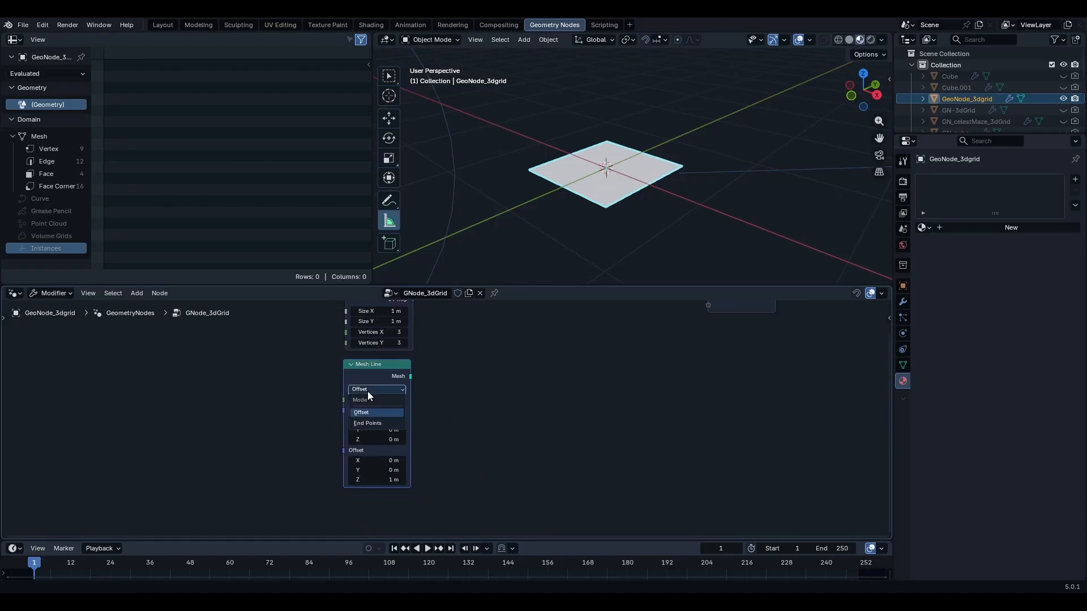
click(371, 422)
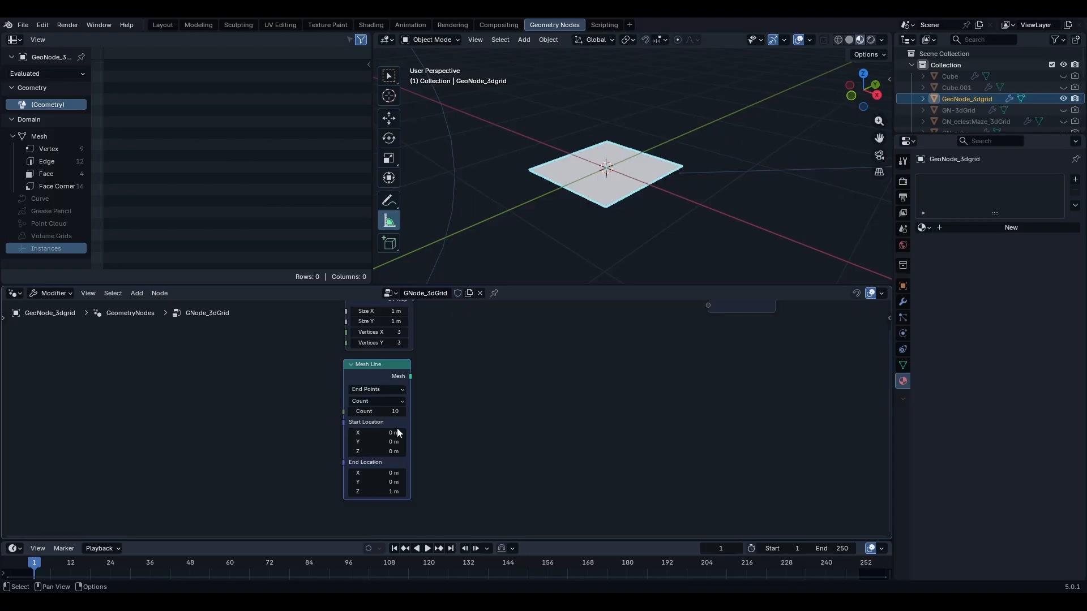
middle_drag(396, 428, 531, 426)
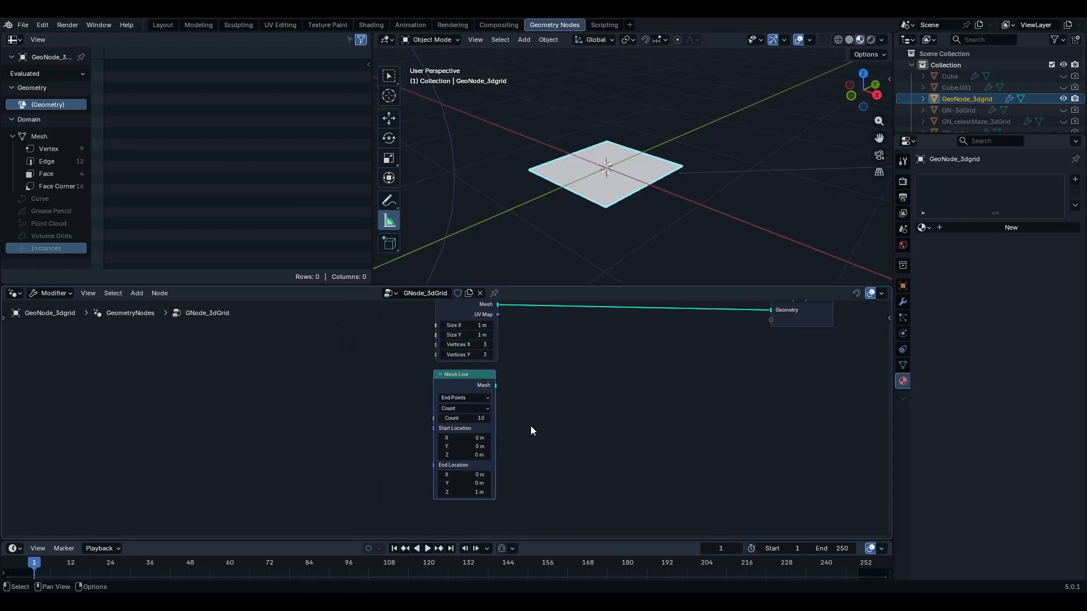
middle_drag(528, 411, 520, 428)
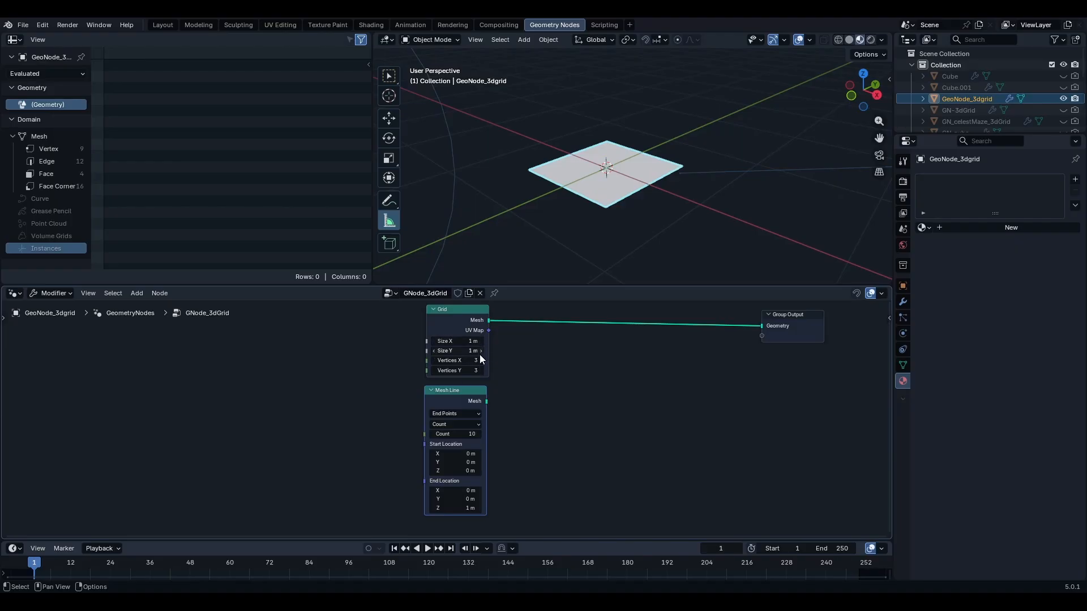
Step: Add an Integer node that drives the Grid's Vertices X, and branch the link through a reroute to Vertices Y
scroll(498, 417, down, 1)
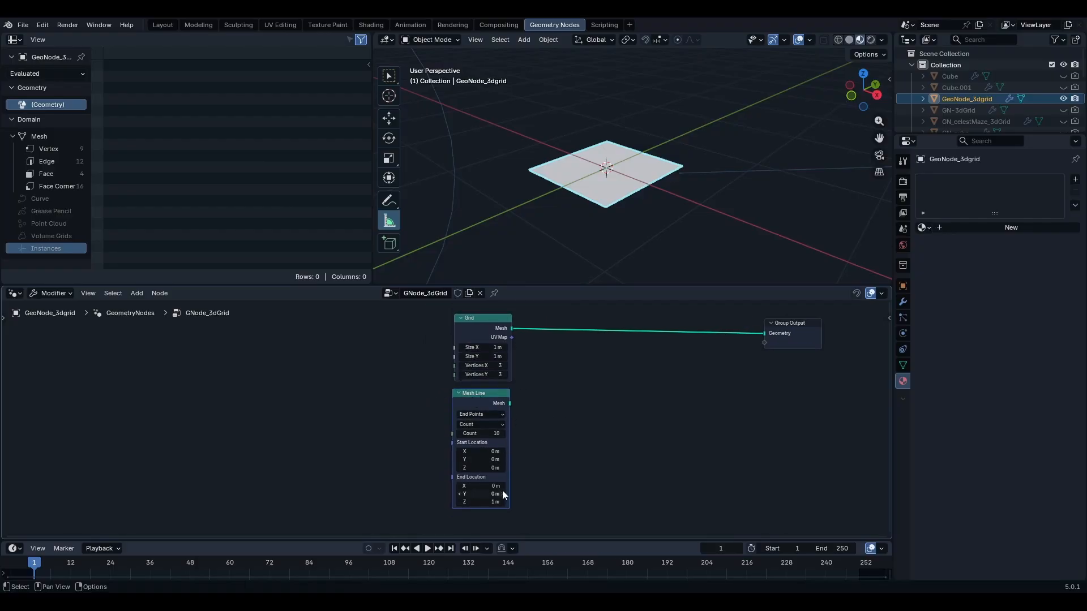
scroll(441, 399, up, 2)
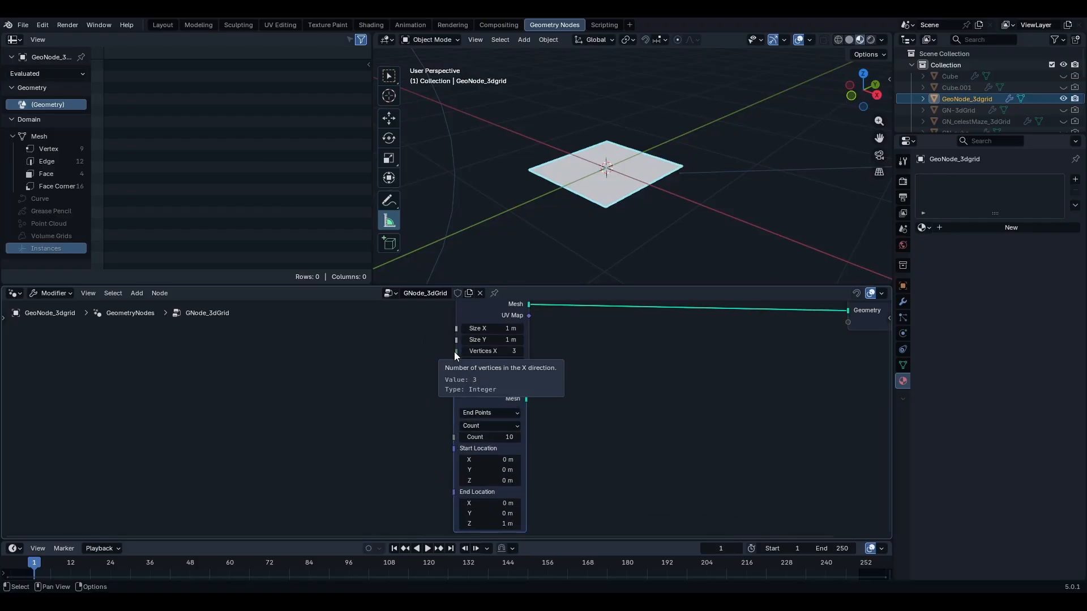
drag(454, 352, 303, 375)
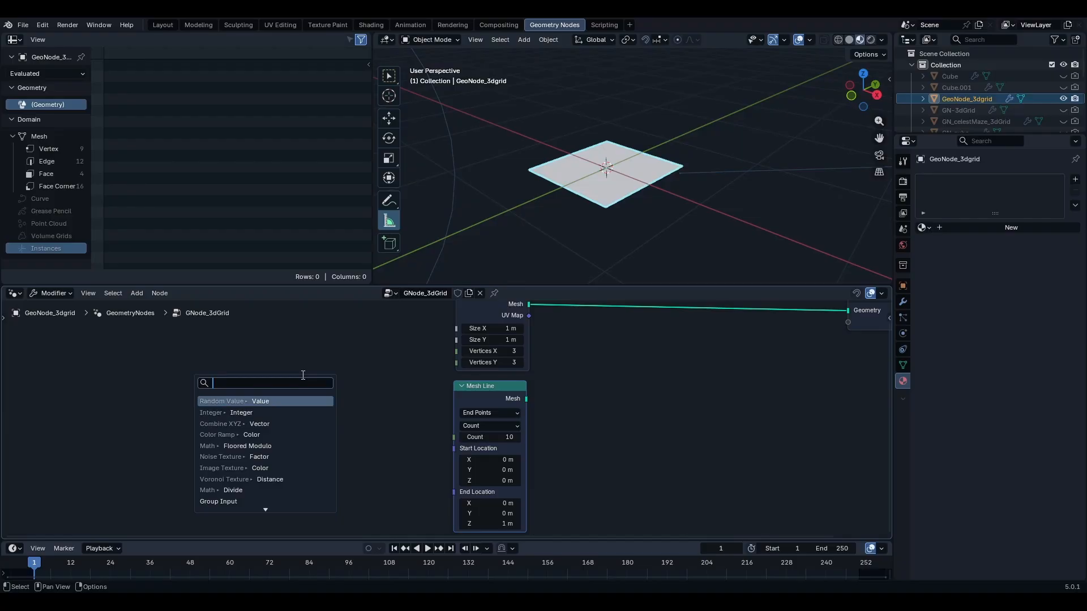
text(inte)
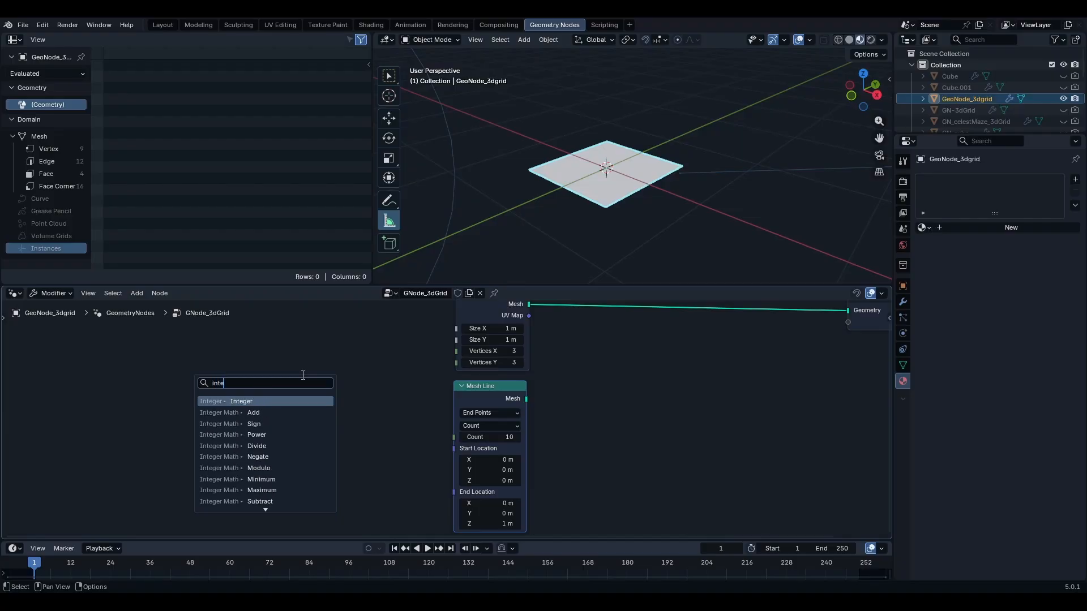
key(Return)
click(302, 375)
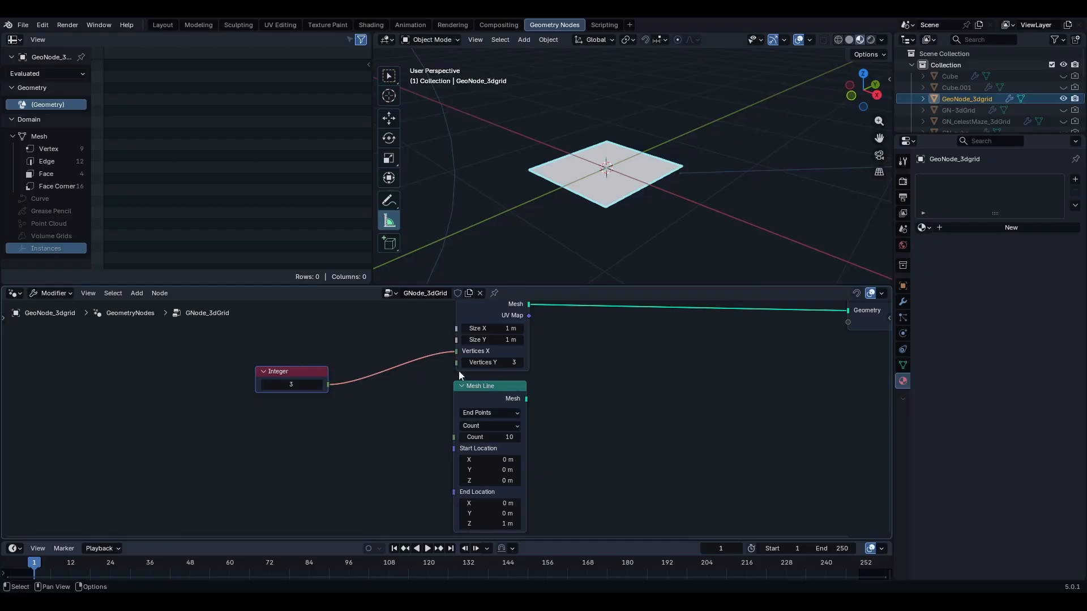
drag(416, 361, 446, 365)
Step: Connect the Integer node's output to the Mesh Line's Count as well
scroll(445, 362, down, 2)
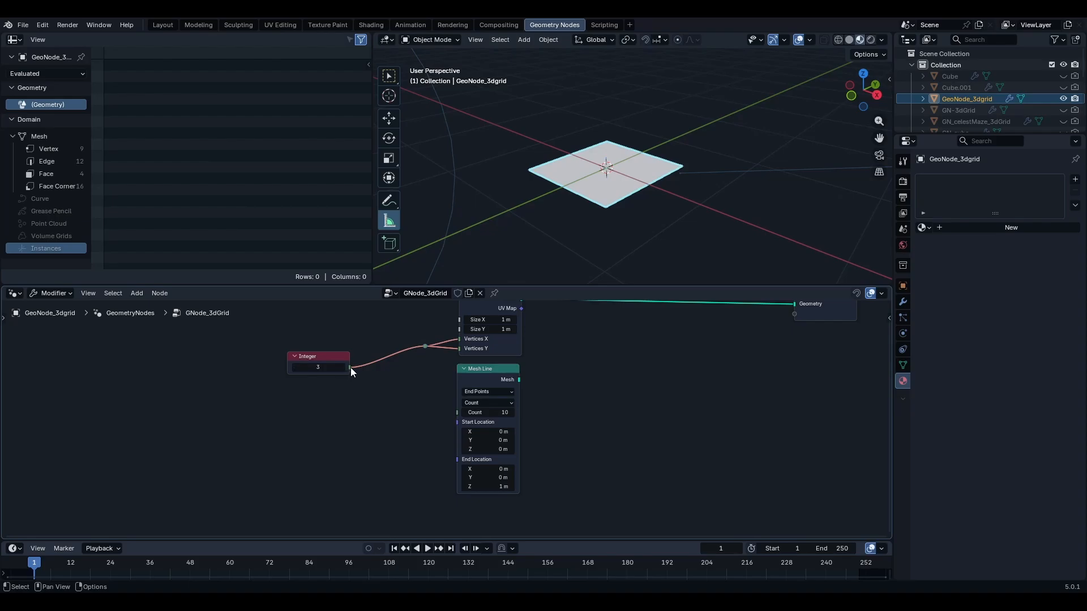
drag(351, 368, 358, 379)
drag(376, 418, 450, 413)
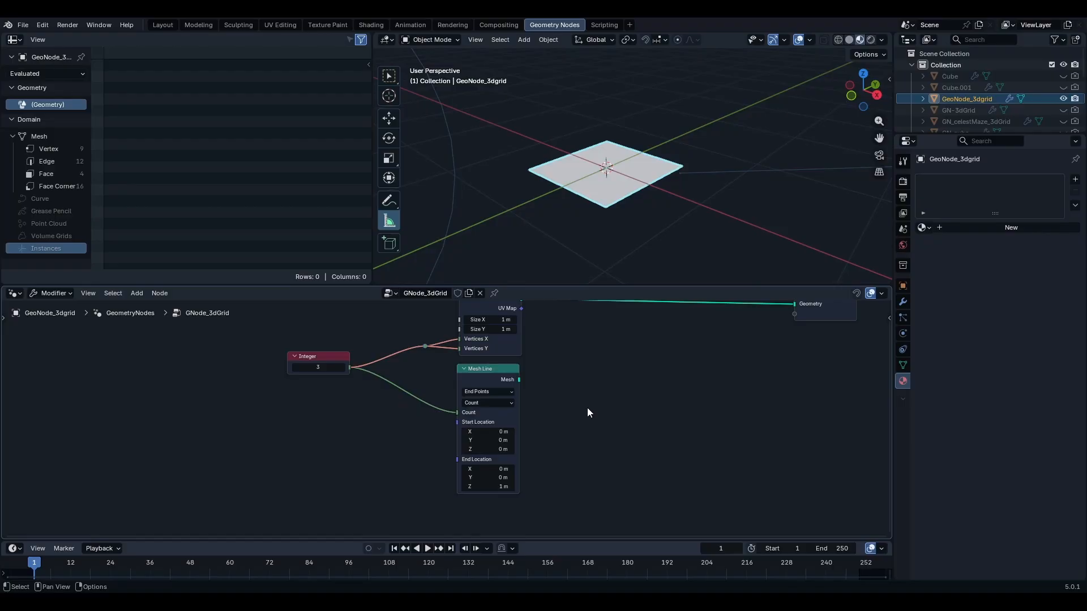
middle_drag(587, 407, 370, 431)
drag(286, 417, 284, 417)
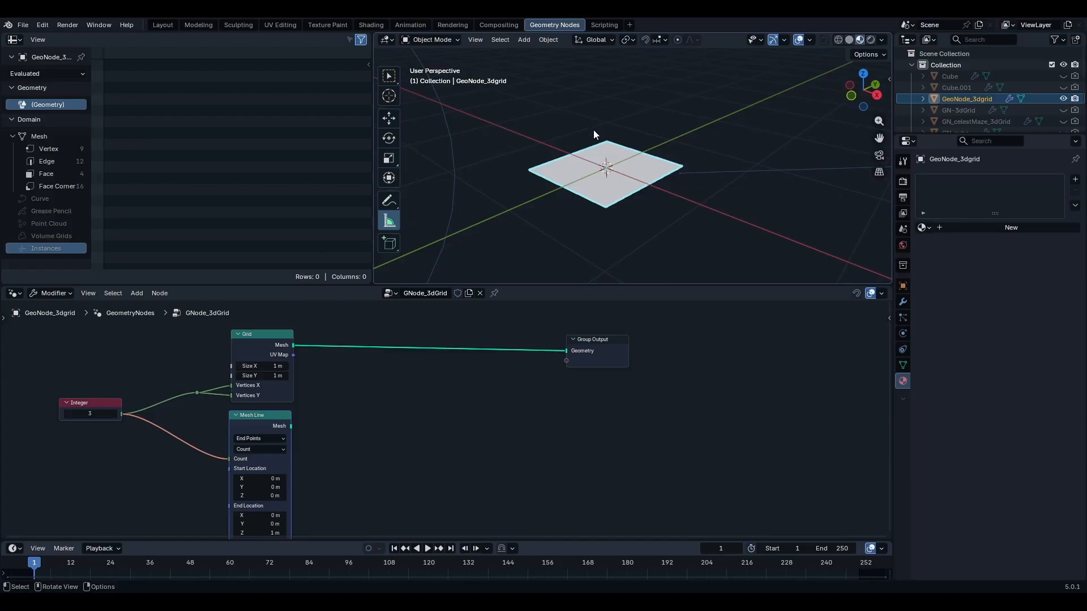
Step: Insert an Instance on Points node on the link between the Grid and the Group Output
middle_drag(389, 415, 394, 343)
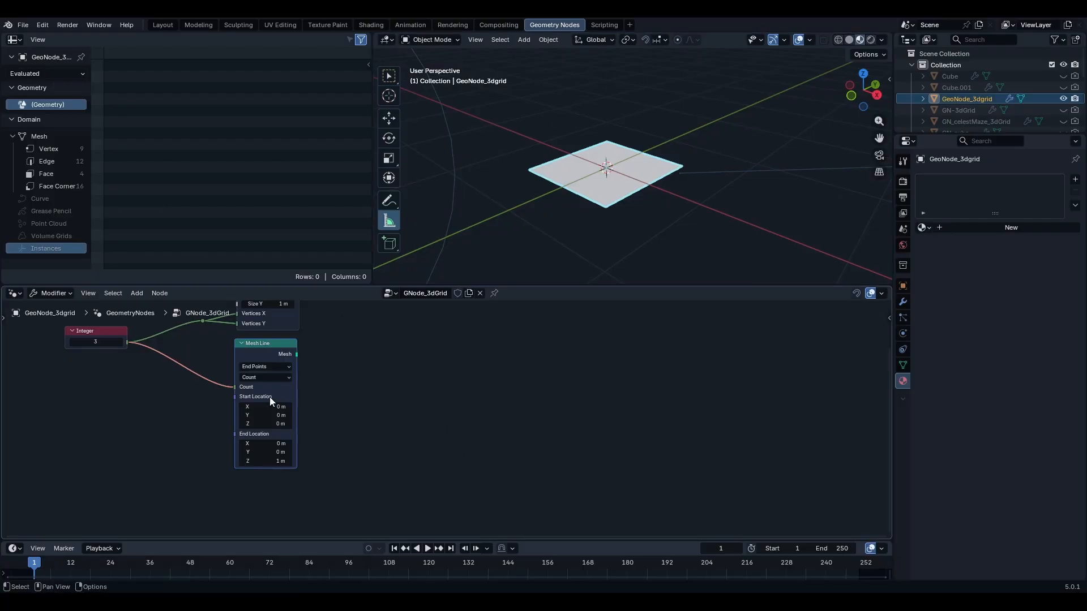
middle_drag(158, 370, 156, 405)
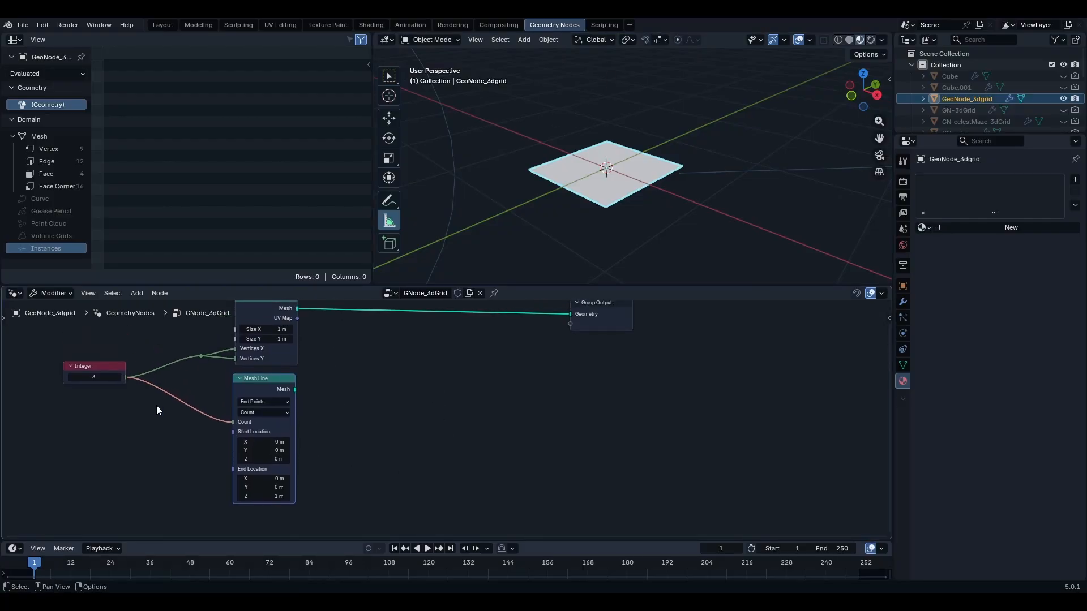
middle_drag(483, 384, 466, 415)
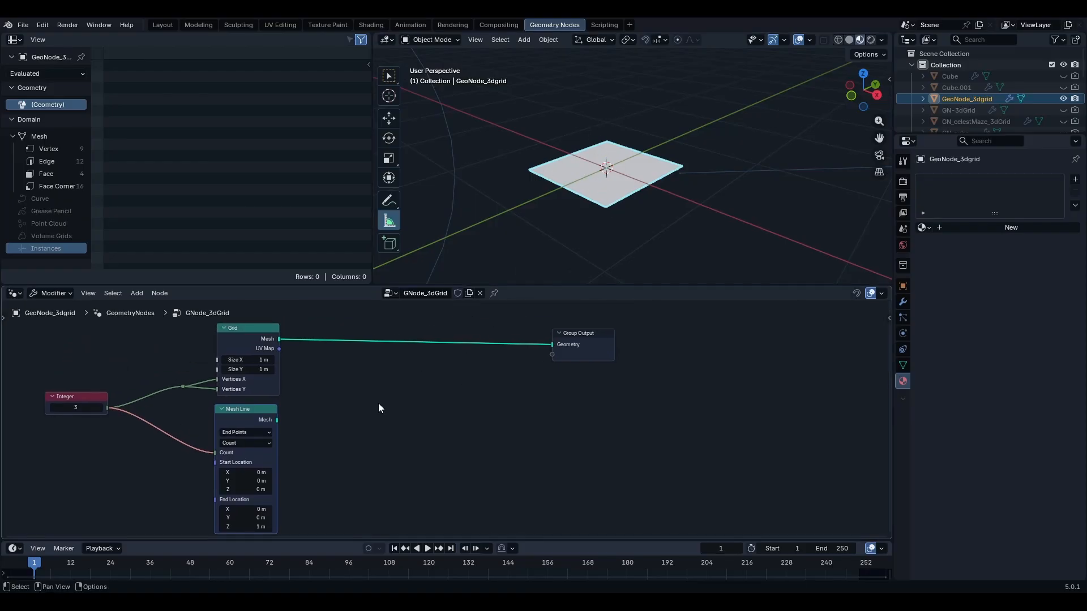
middle_drag(374, 421, 385, 423)
key(shift+a)
mouse_move(385, 423)
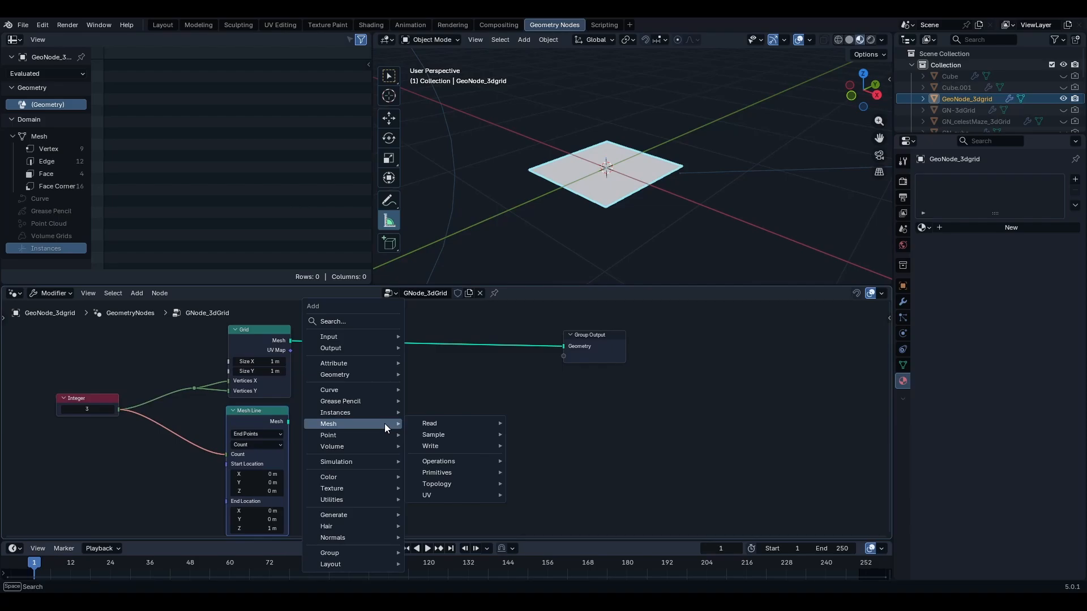
text(inst)
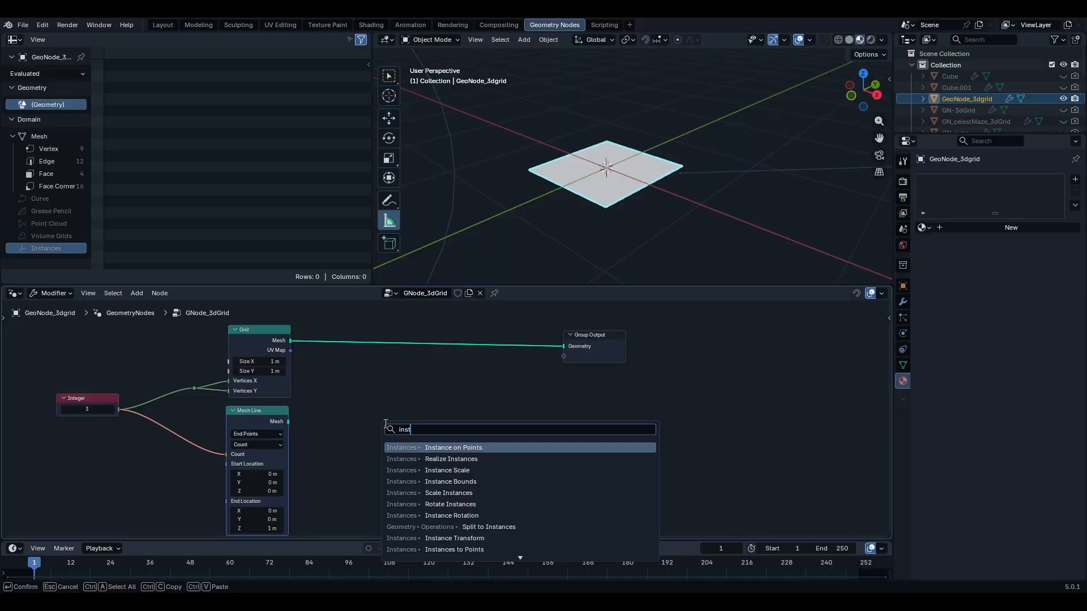
key(Return)
click(389, 326)
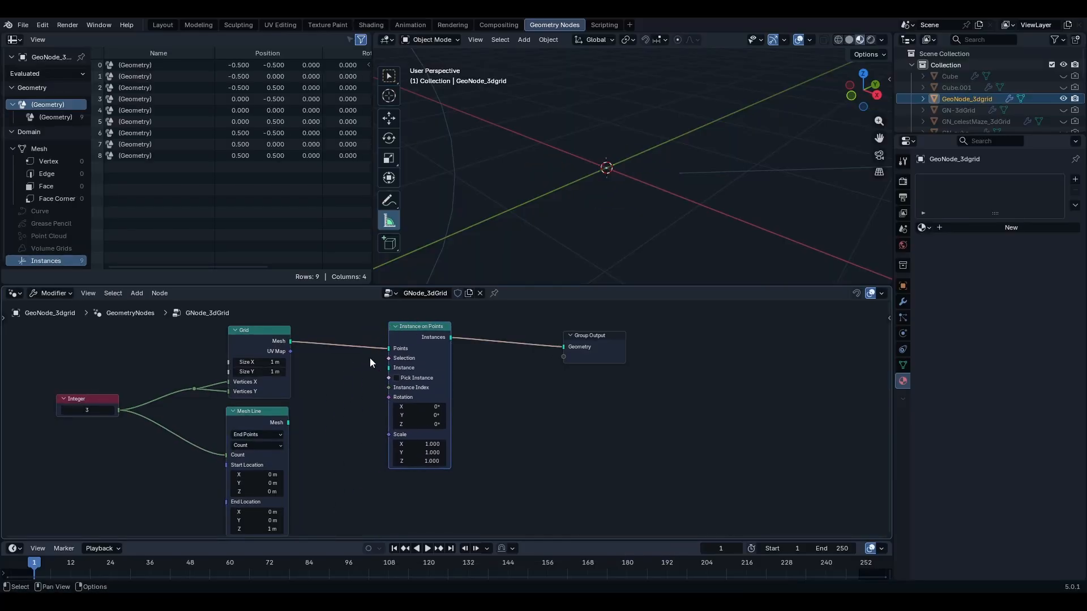
Step: Reroute the Grid's mesh to the Instance input of Instance on Points and connect the Mesh Line's mesh to its Points input
mouse_move(388, 348)
mouse_down()
mouse_move(353, 357)
mouse_move(388, 367)
mouse_up()
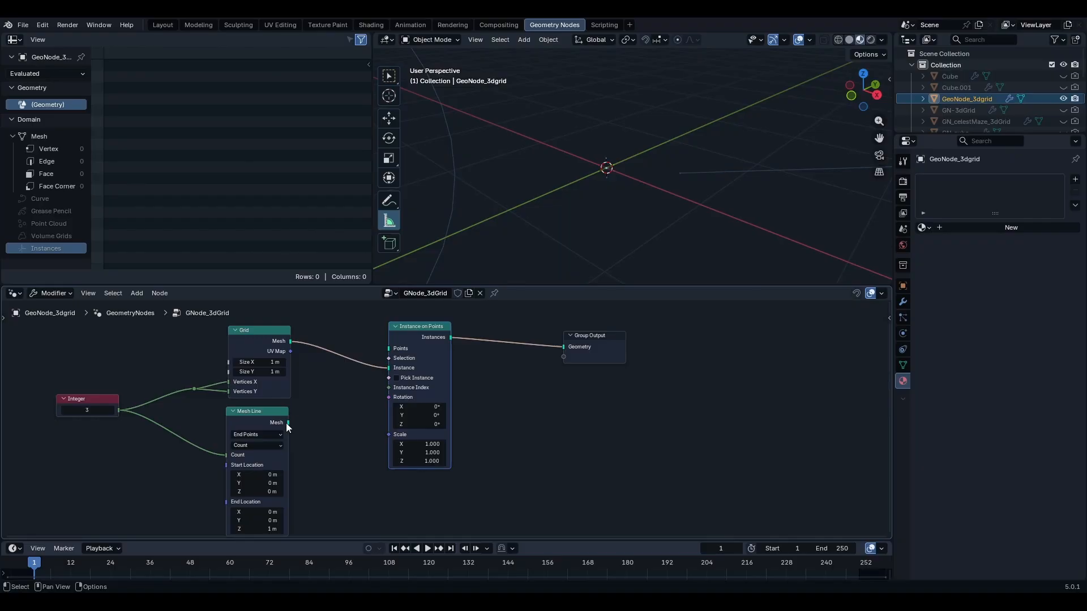
drag(288, 423, 388, 348)
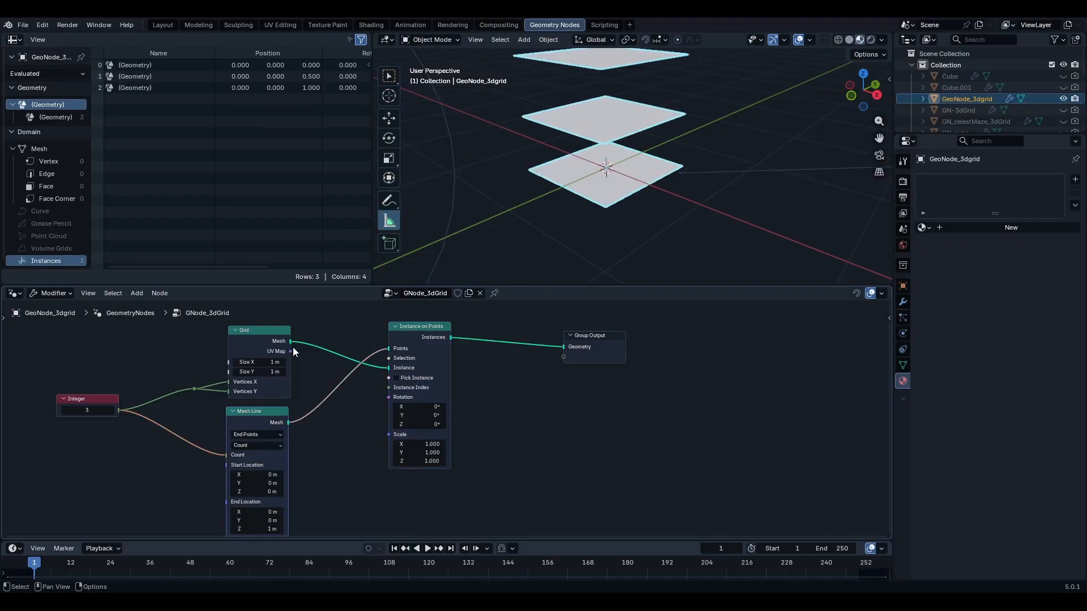
middle_drag(566, 202, 658, 153)
scroll(662, 154, down, 4)
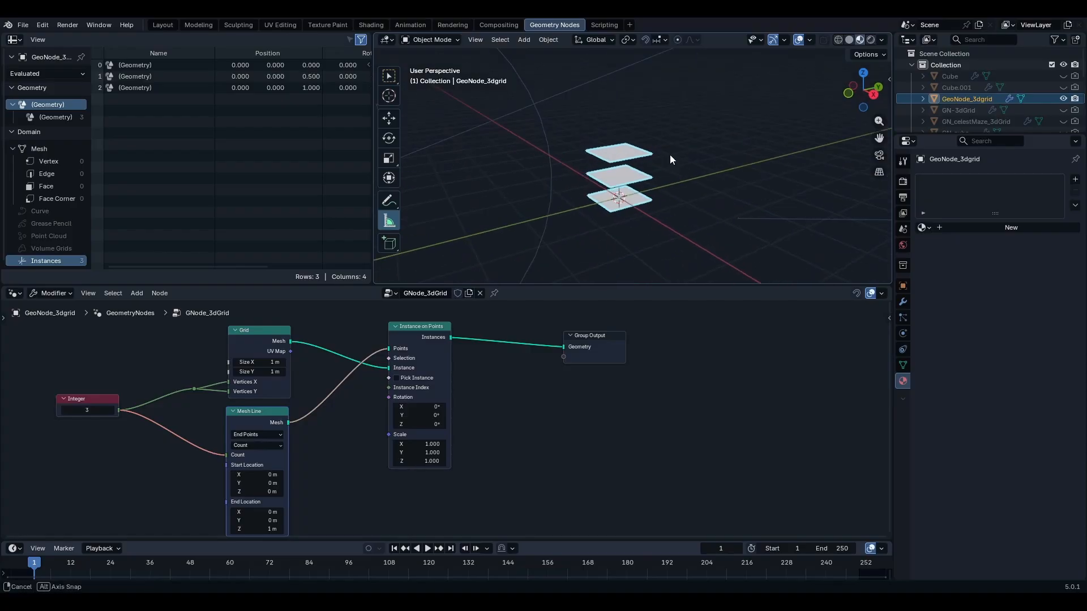
Step: Move the Group Output farther away and insert a Realize Instances node between Instance on Points and the Group Output
middle_drag(623, 411, 437, 452)
scroll(436, 452, up, 1)
drag(400, 380, 549, 386)
middle_drag(399, 408, 423, 431)
scroll(413, 437, up, 2)
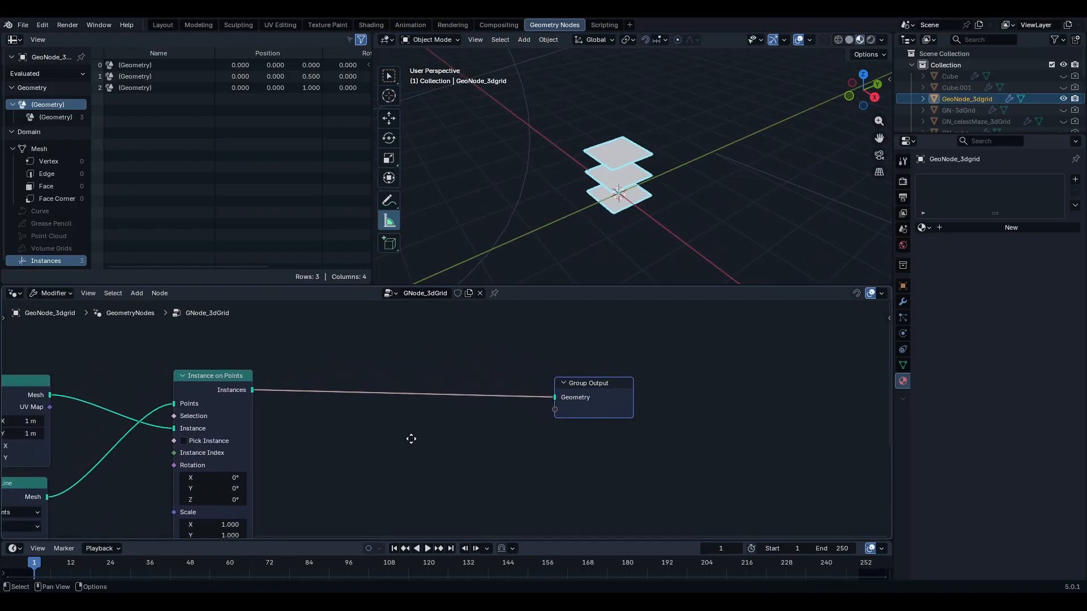
key(shift+a)
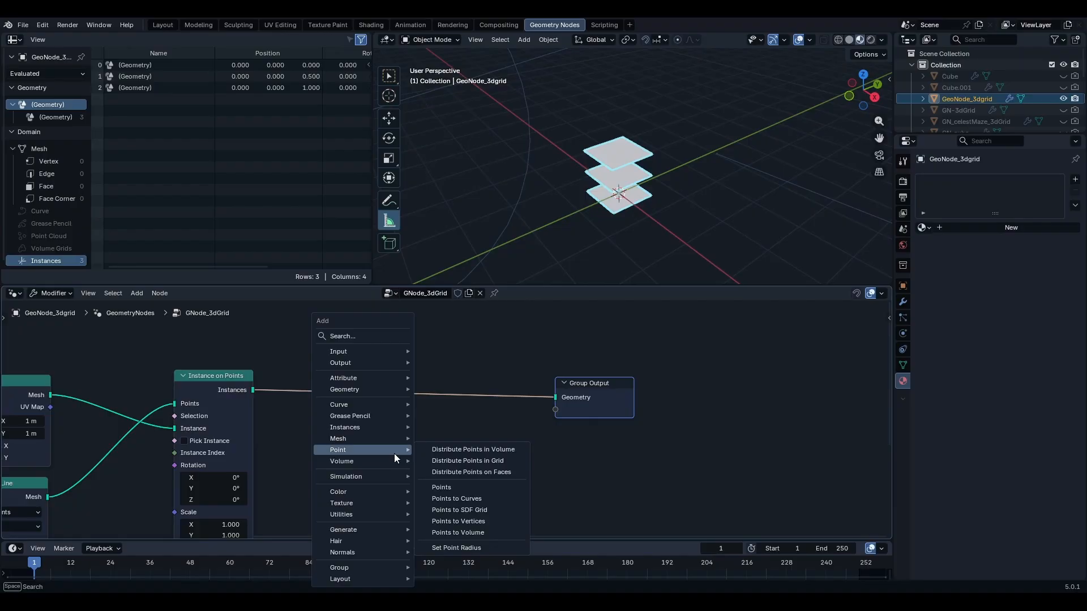
text(real)
key(Return)
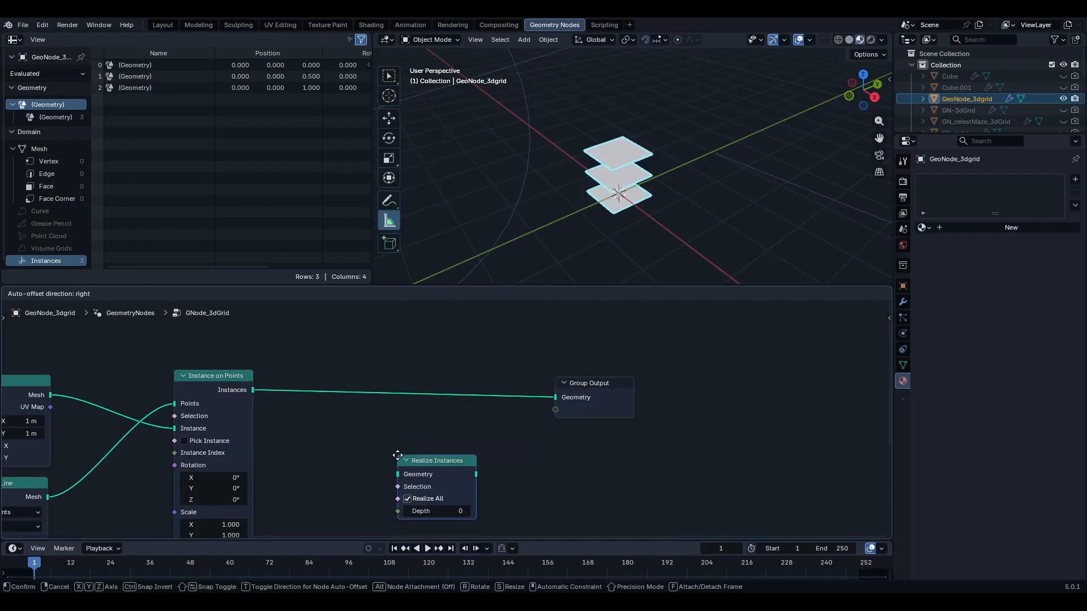
click(307, 375)
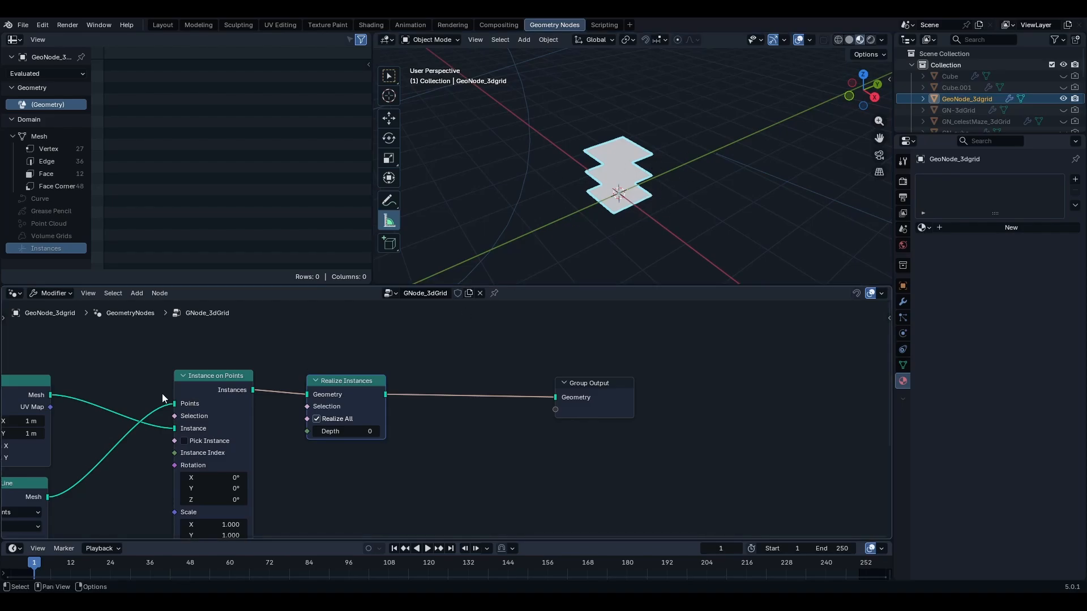
Step: Move the Group Output node farther from Realize Instances to make room for another node
middle_drag(63, 435, 245, 374)
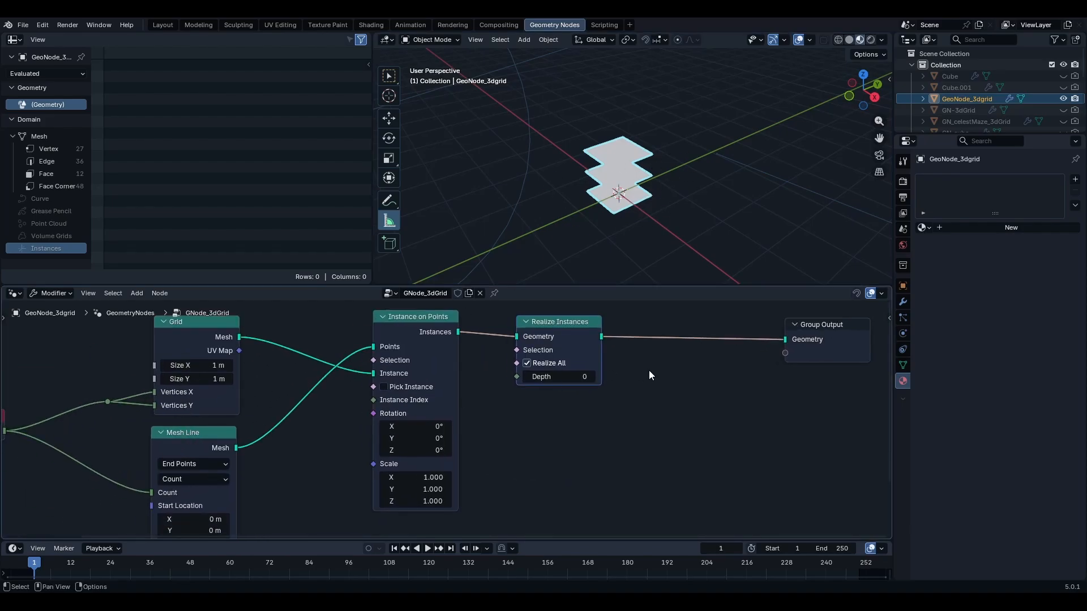
middle_drag(648, 370, 551, 433)
scroll(618, 180, up, 2)
scroll(663, 178, up, 2)
mouse_move(668, 191)
middle_down()
mouse_move(677, 202)
mouse_move(668, 182)
middle_up()
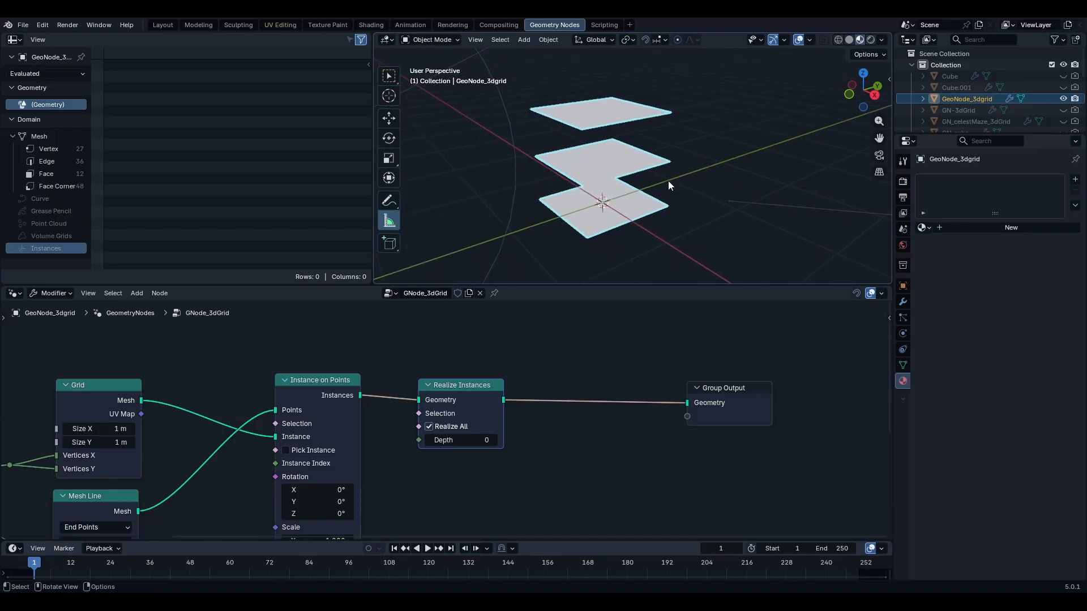
middle_drag(599, 487, 436, 429)
drag(464, 362, 571, 360)
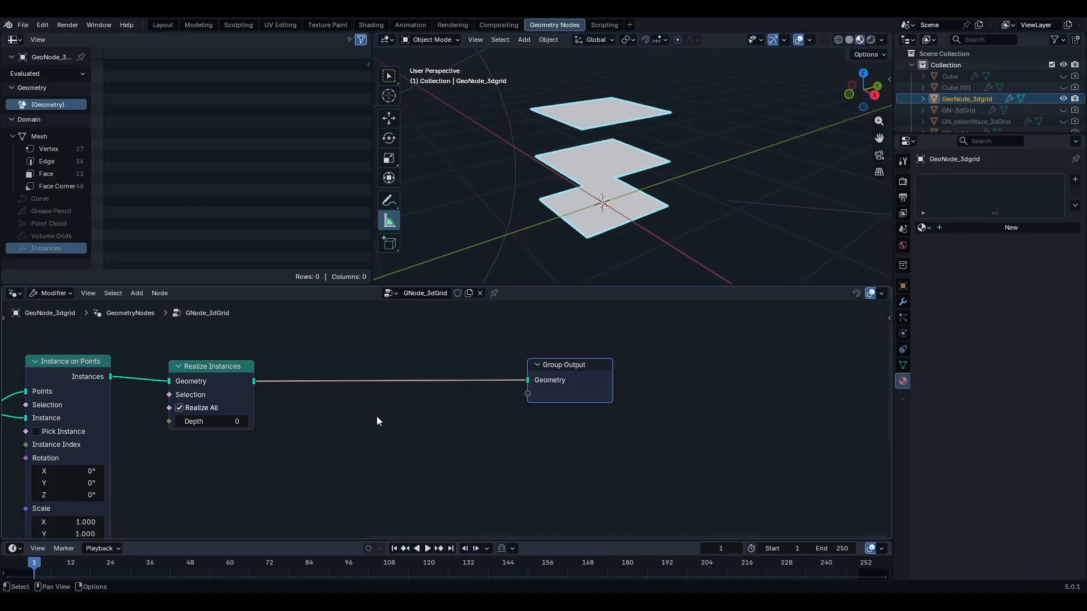
scroll(432, 432, down, 3)
drag(418, 412, 432, 408)
shift+middle_drag(522, 437, 500, 436)
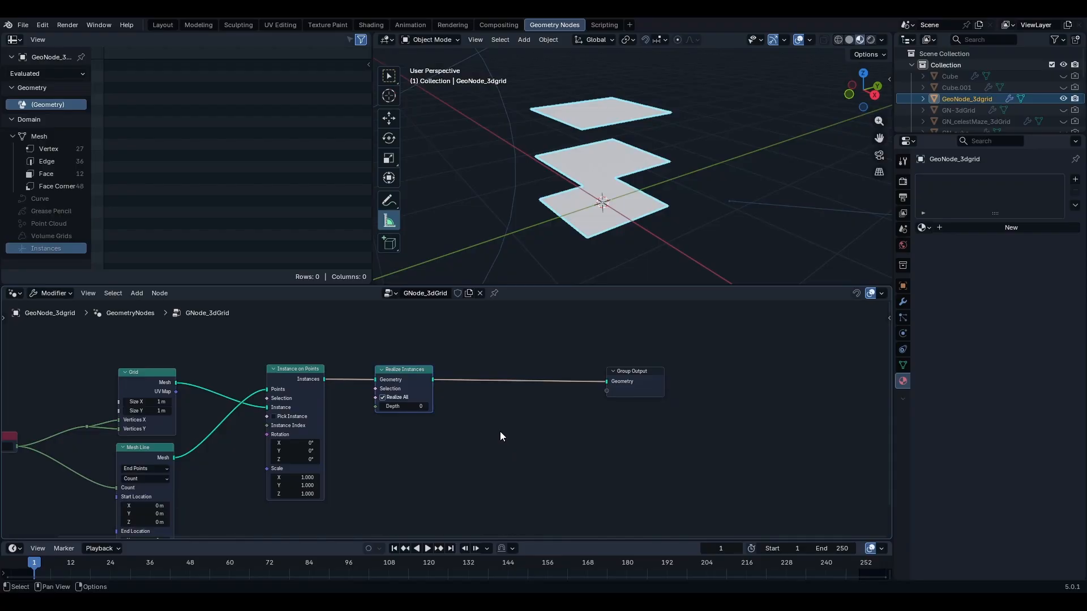
shift+middle_drag(506, 416, 413, 431)
drag(549, 386, 624, 387)
Step: Insert a second Instance on Points node on the link between Realize Instances and the Group Output
key(shift+a)
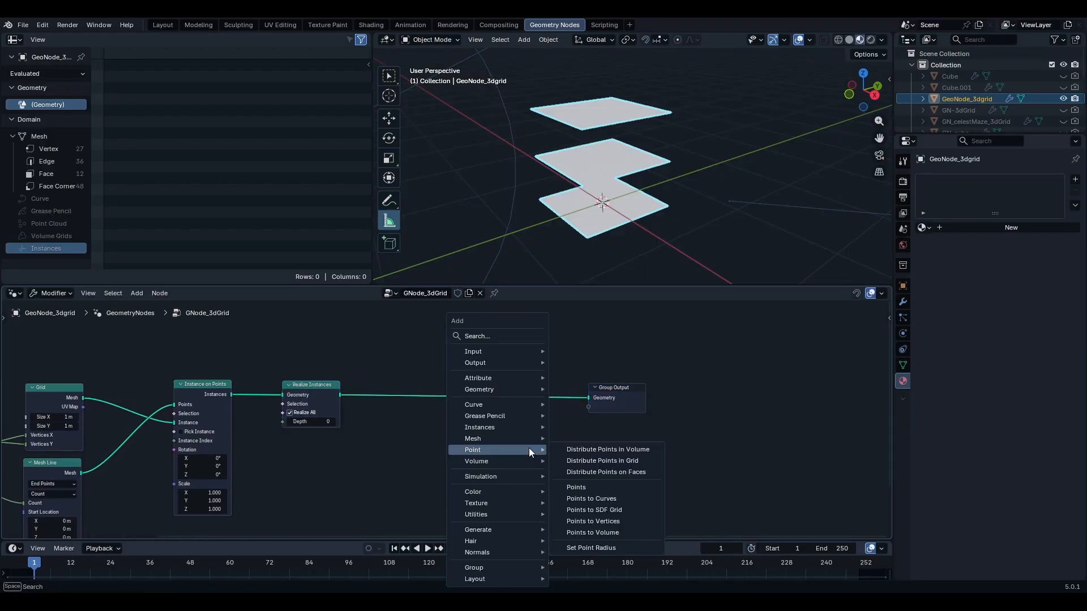
text(insto)
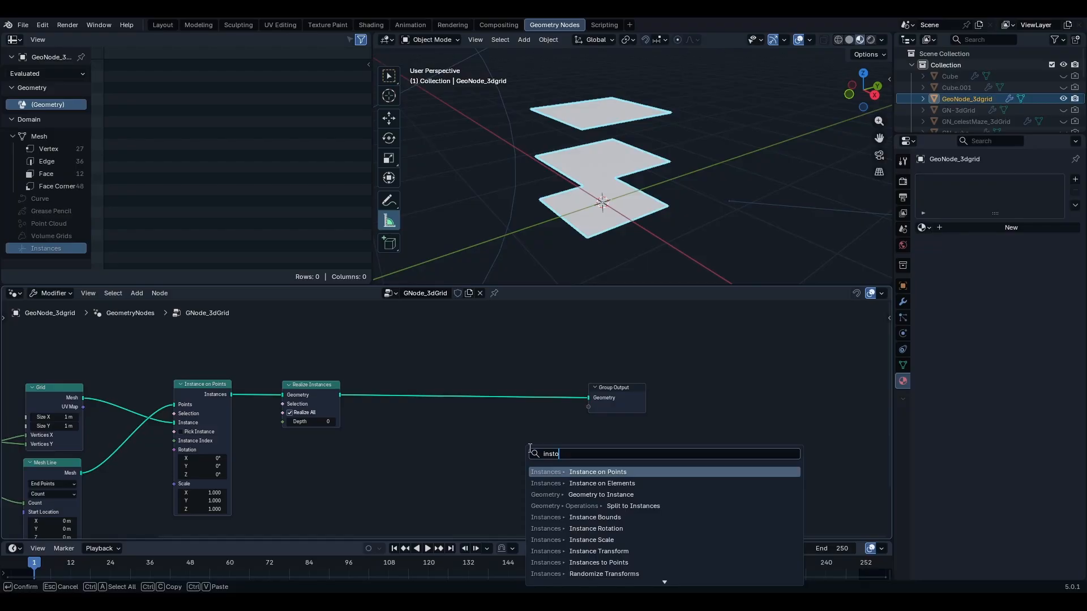
key(Return)
click(376, 375)
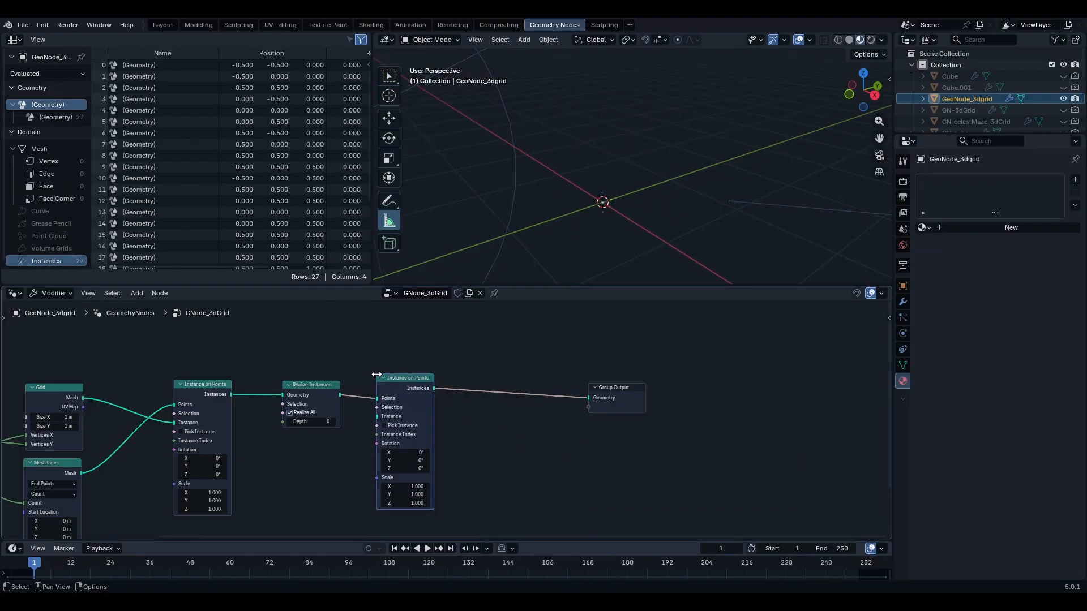
Step: Add a Cube node feeding its mesh into the second Instance on Points node's Instance input and place it below Realize Instances
key(Home)
drag(558, 411, 481, 503)
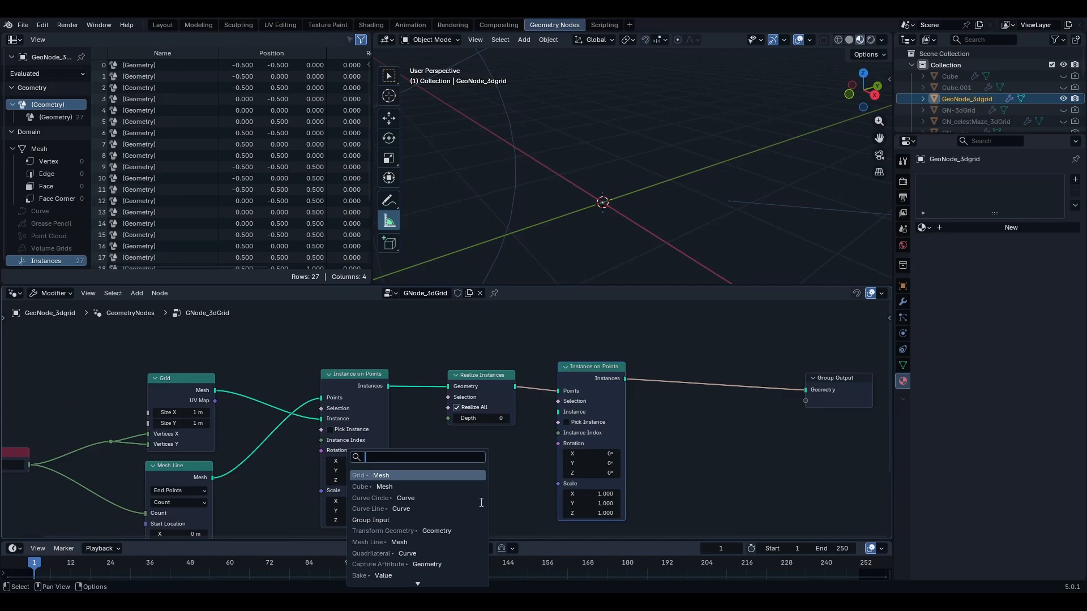
text(cube)
key(Return)
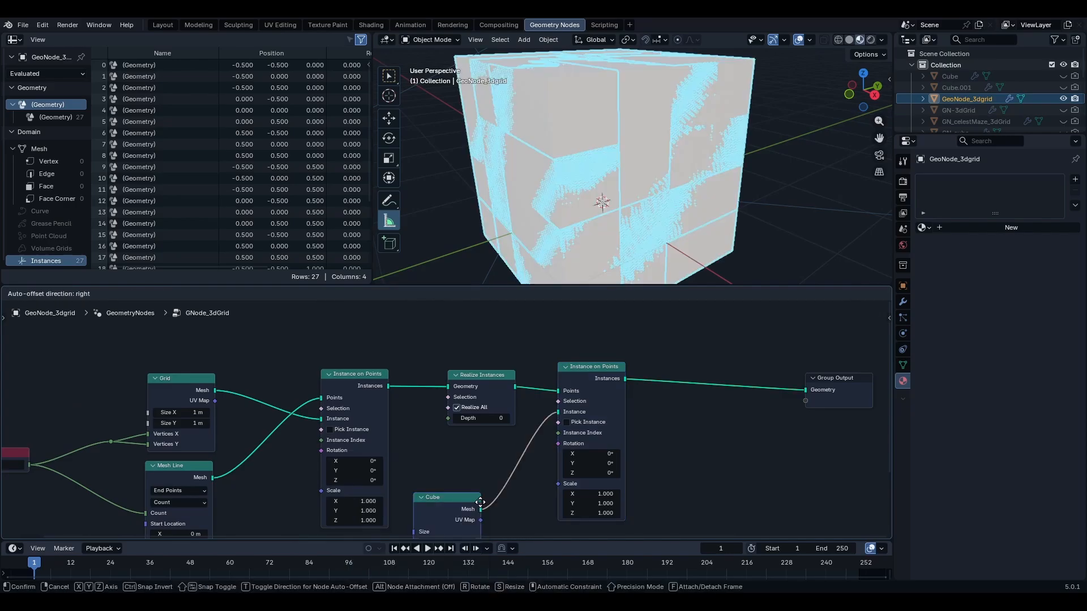
click(520, 449)
scroll(650, 220, down, 3)
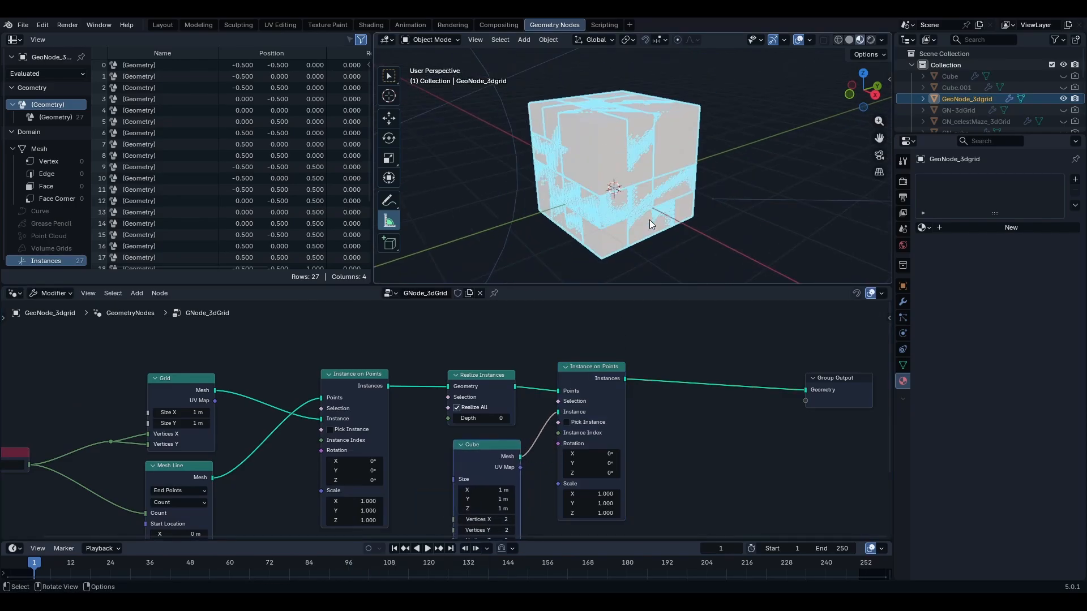
Step: Set the Cube node's X, Y and Z size to 0.4 m
middle_drag(568, 512, 516, 428)
scroll(455, 405, up, 3)
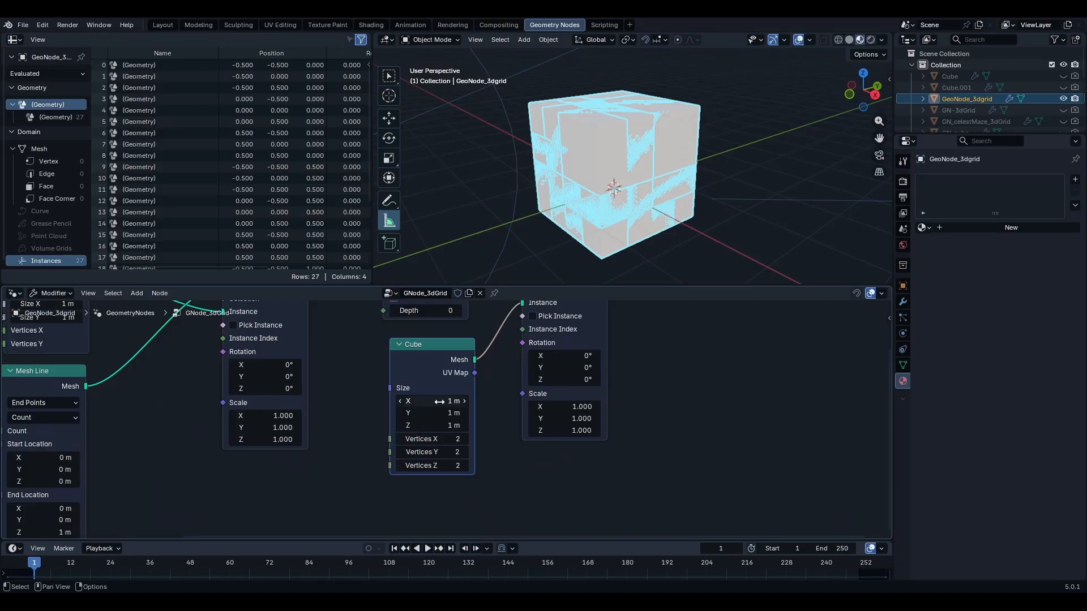
middle_drag(238, 411, 287, 408)
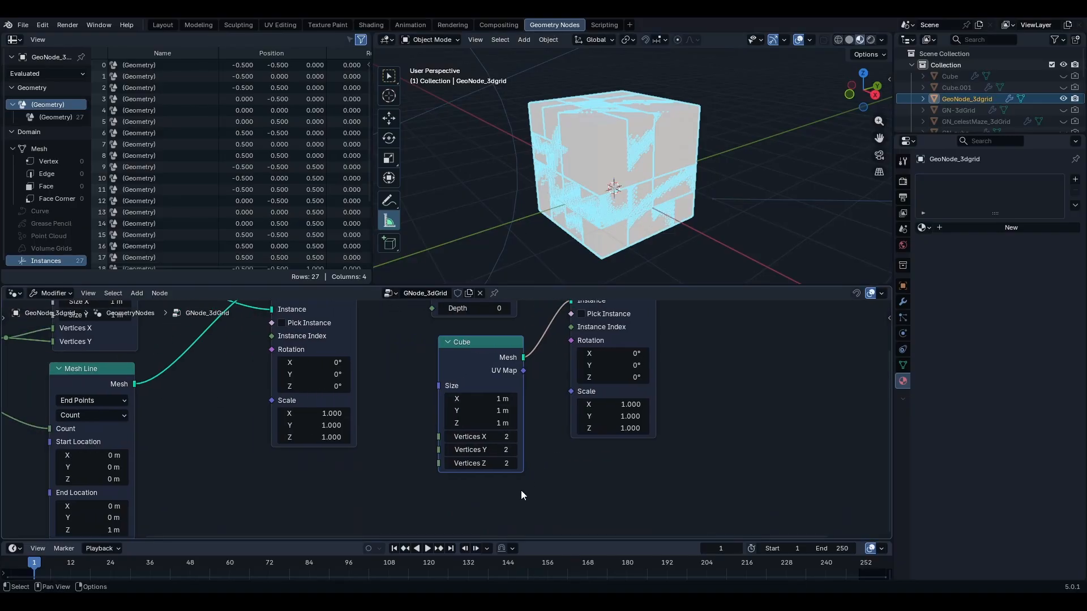
scroll(452, 413, up, 1)
drag(481, 397, 483, 398)
text(0.35)
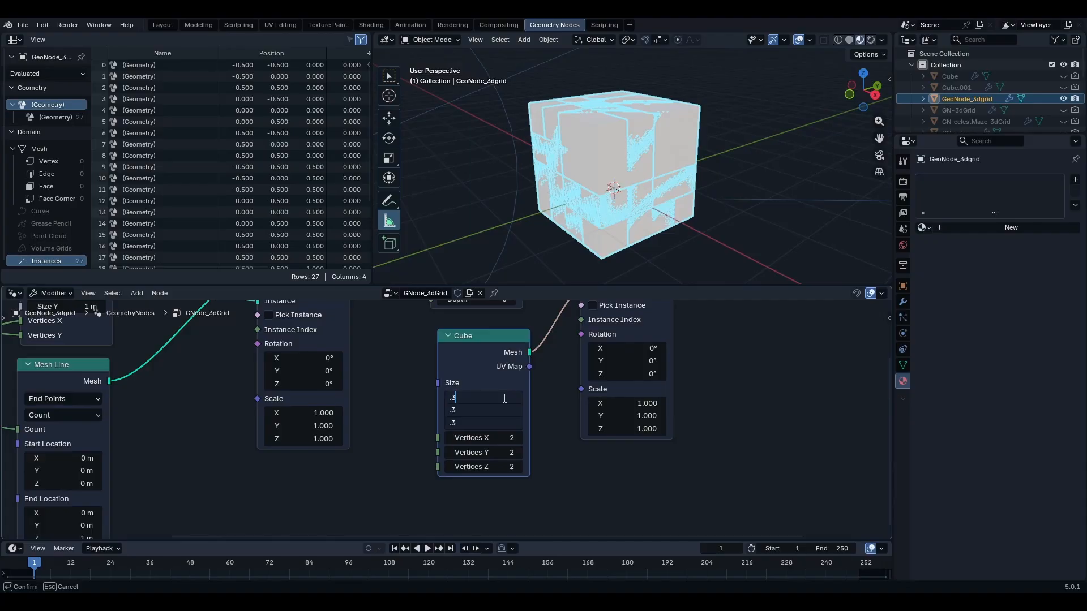
key(Return)
middle_drag(650, 83, 566, 216)
scroll(494, 419, up, 1)
drag(508, 397, 507, 426)
text(.4)
key(Return)
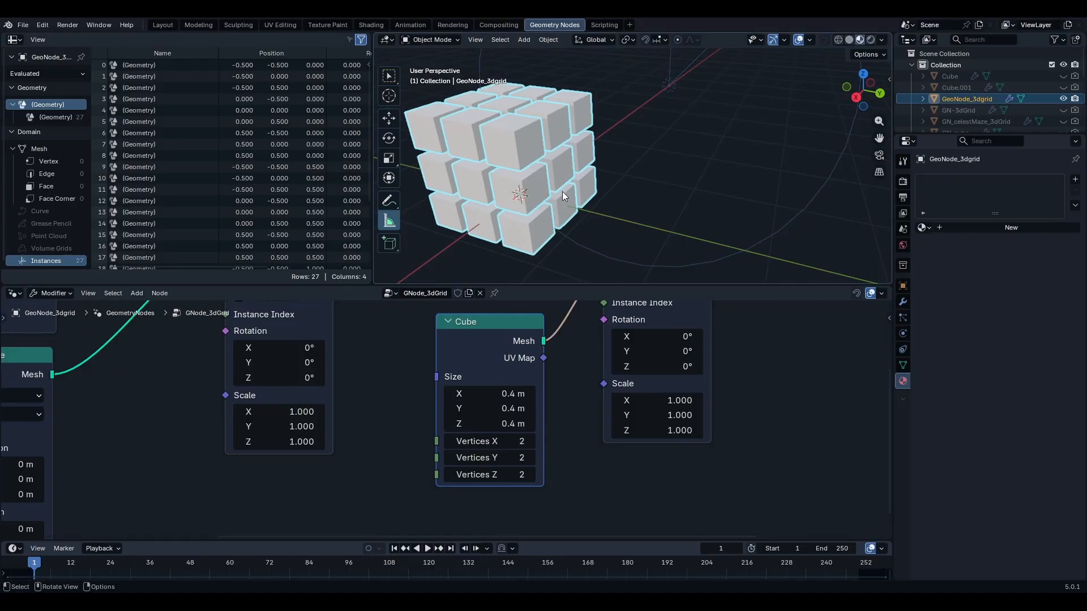
Step: Move the Group Output node farther from the second Instance on Points node and deselect it
middle_drag(562, 192, 654, 168)
scroll(638, 138, up, 3)
scroll(652, 123, down, 1)
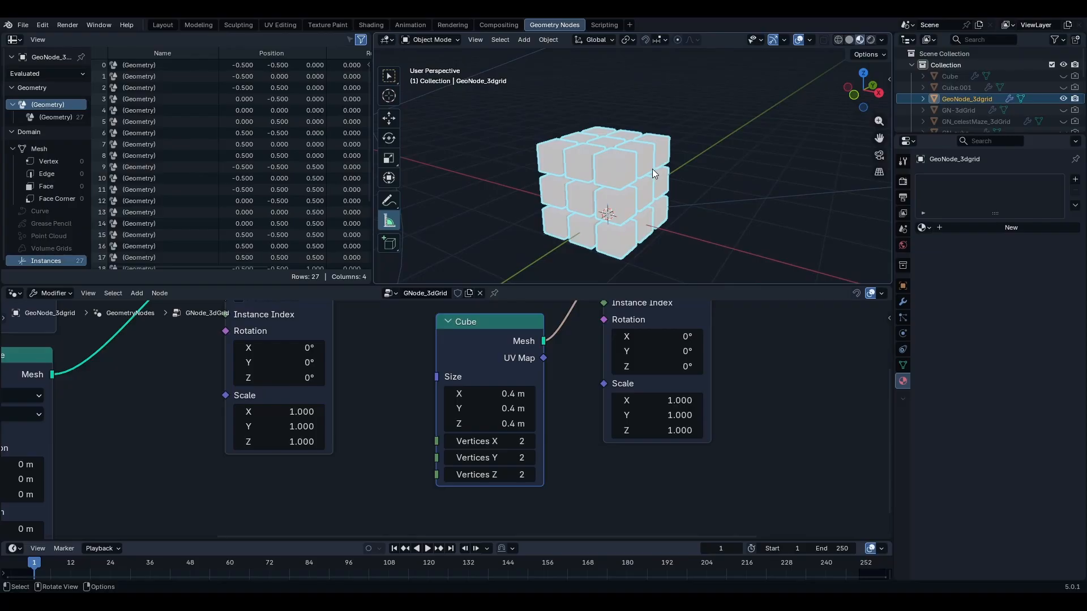
middle_drag(618, 228, 621, 195)
scroll(661, 182, down, 2)
middle_drag(759, 358, 454, 408)
scroll(455, 409, down, 7)
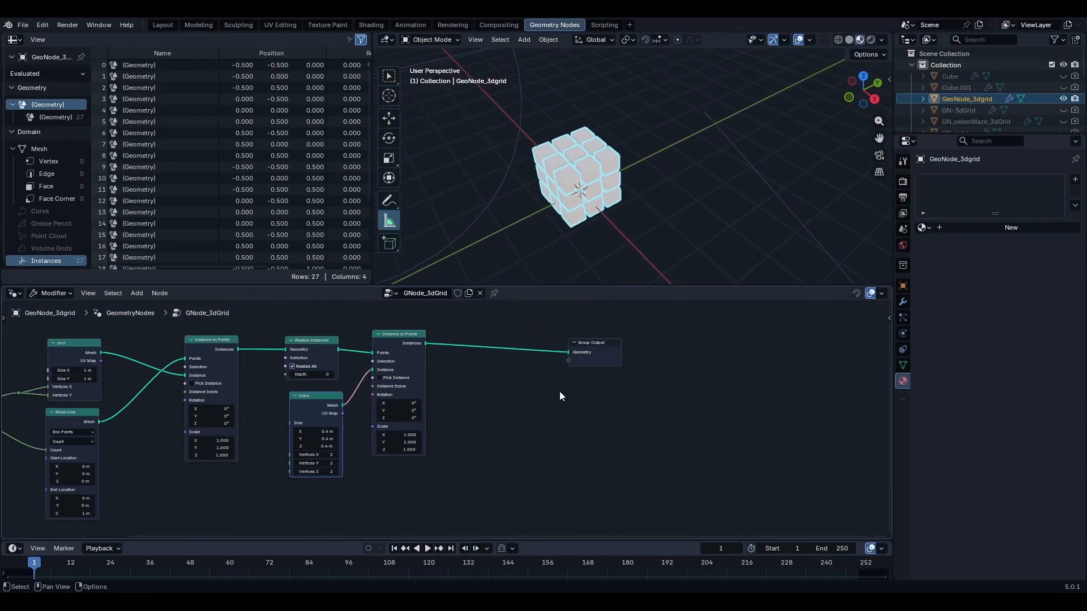
middle_drag(594, 385, 483, 404)
drag(487, 409, 446, 360)
key(g)
click(485, 352)
click(473, 407)
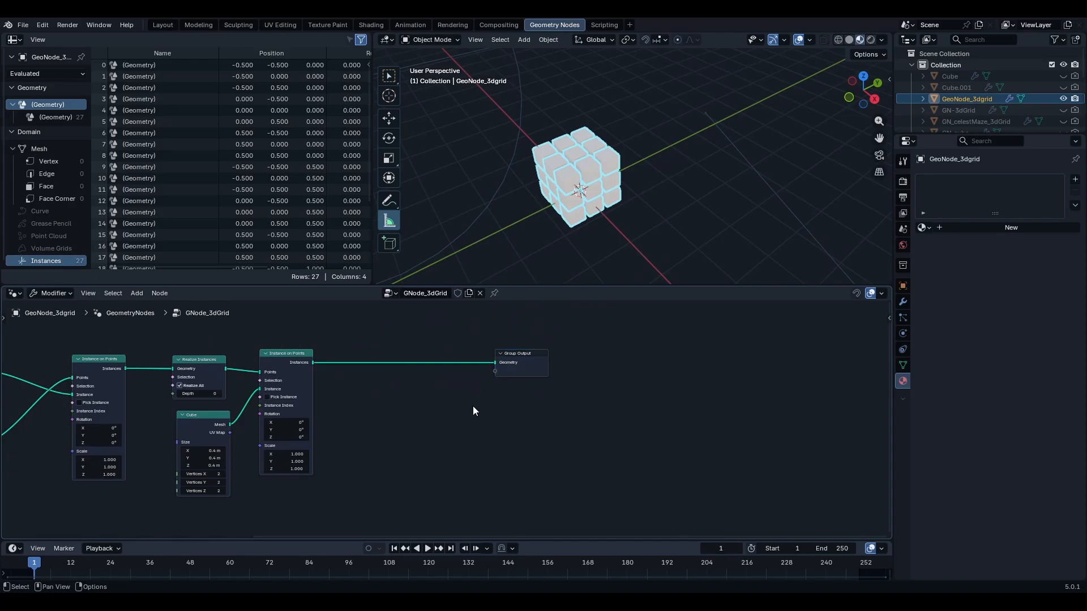
Step: Insert a Set Material node between the second Instance on Points and the Group Output and assign the Rand_col material
middle_drag(578, 237, 702, 168)
scroll(609, 210, up, 2)
scroll(686, 168, up, 1)
middle_drag(440, 422, 465, 417)
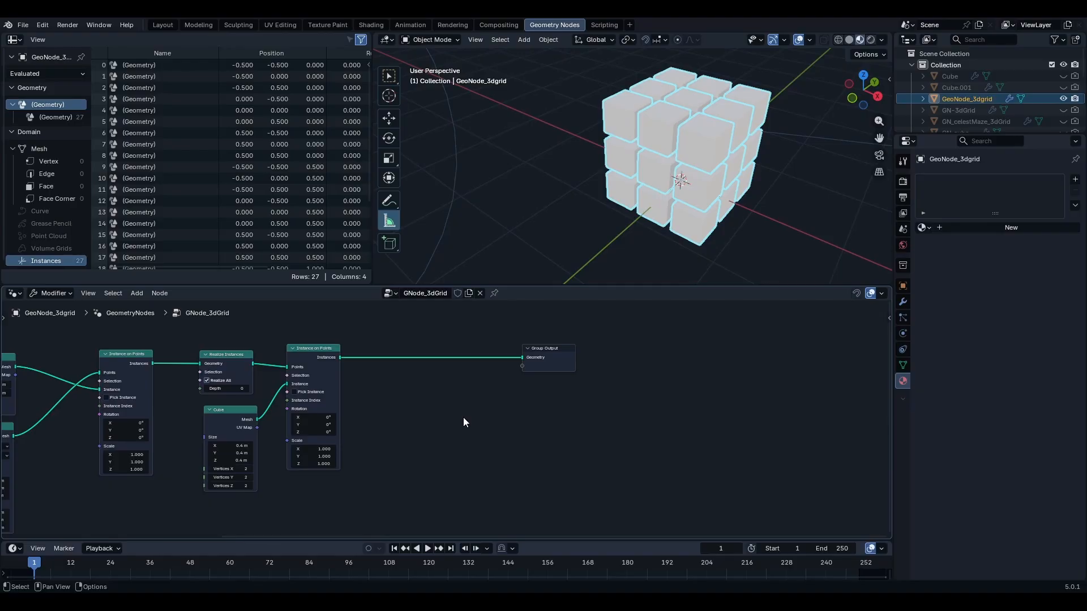
key(shift+a)
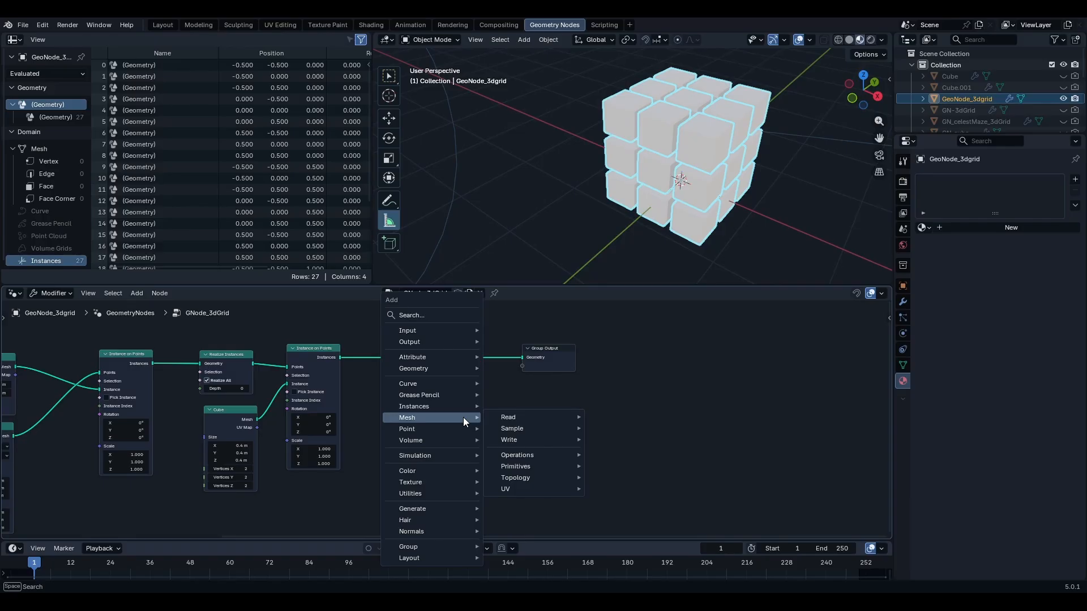
text(set mat)
key(Return)
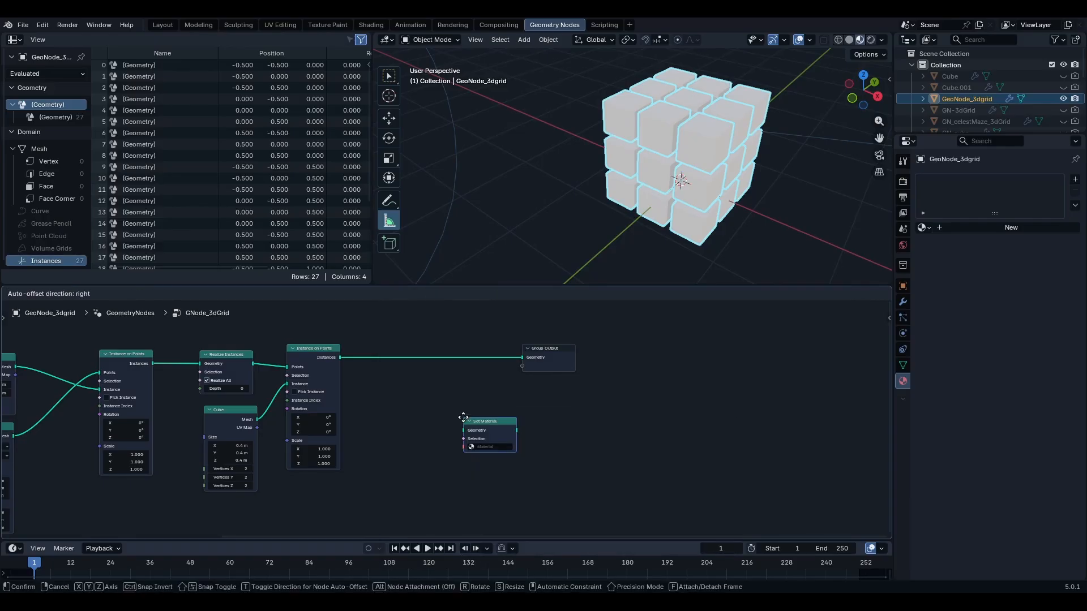
click(375, 346)
scroll(379, 367, up, 1)
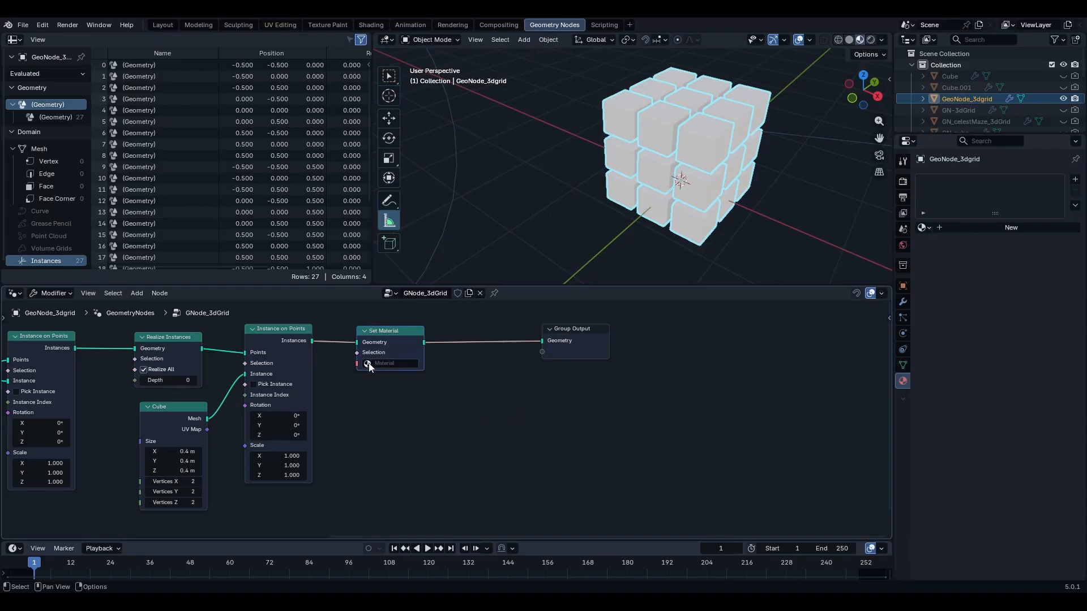
click(368, 364)
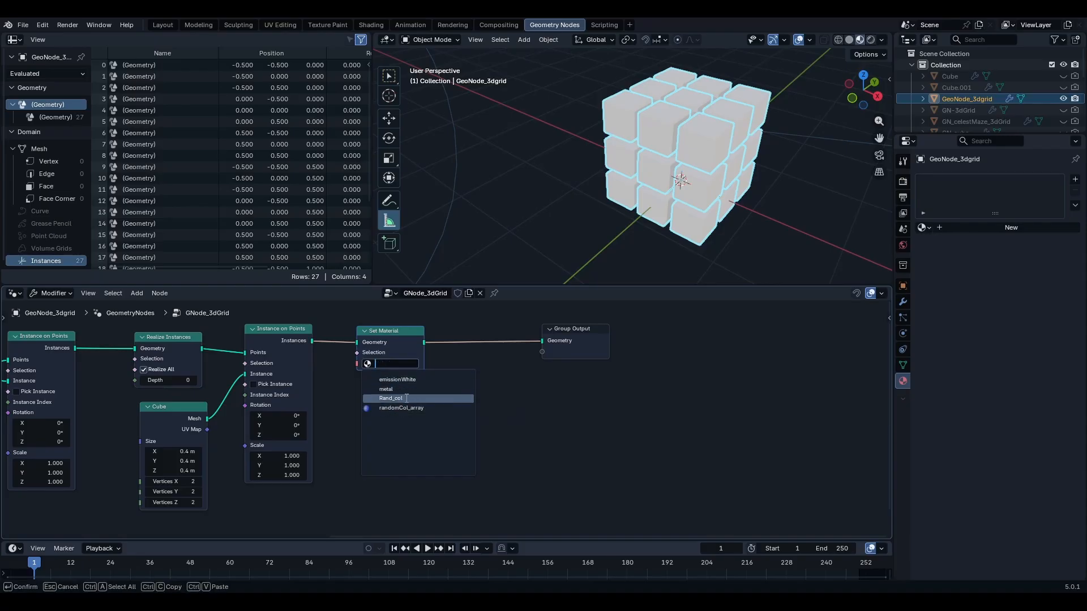
click(390, 398)
Step: Examine the coloured 3D grid of cubes from several angles and distances, along with the node tree
scroll(751, 217, up, 5)
scroll(736, 195, down, 5)
middle_drag(712, 193, 734, 212)
scroll(722, 188, up, 3)
scroll(722, 187, down, 3)
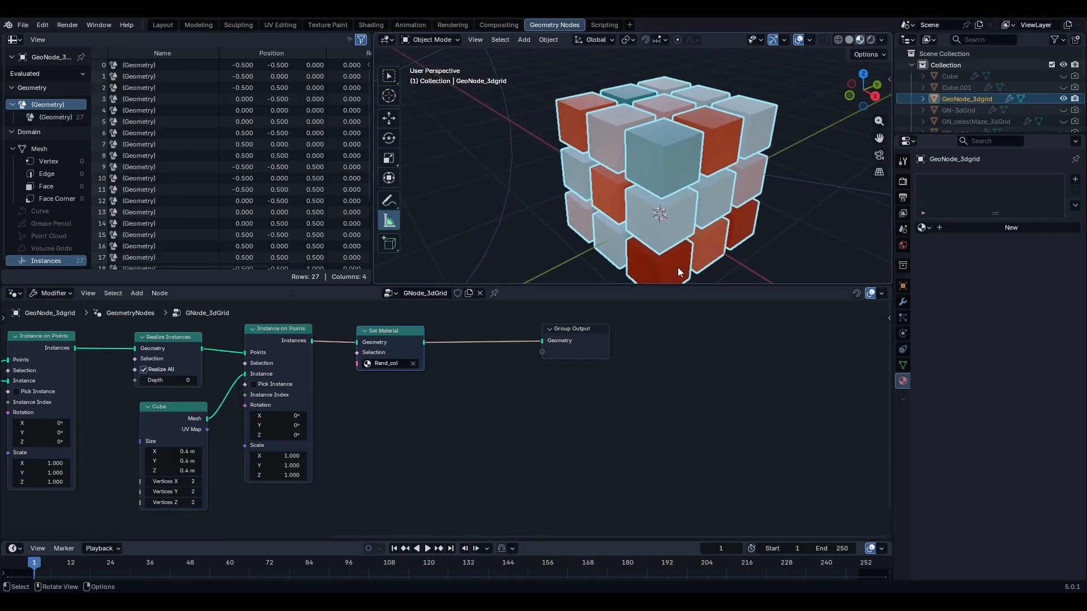
scroll(693, 201, down, 3)
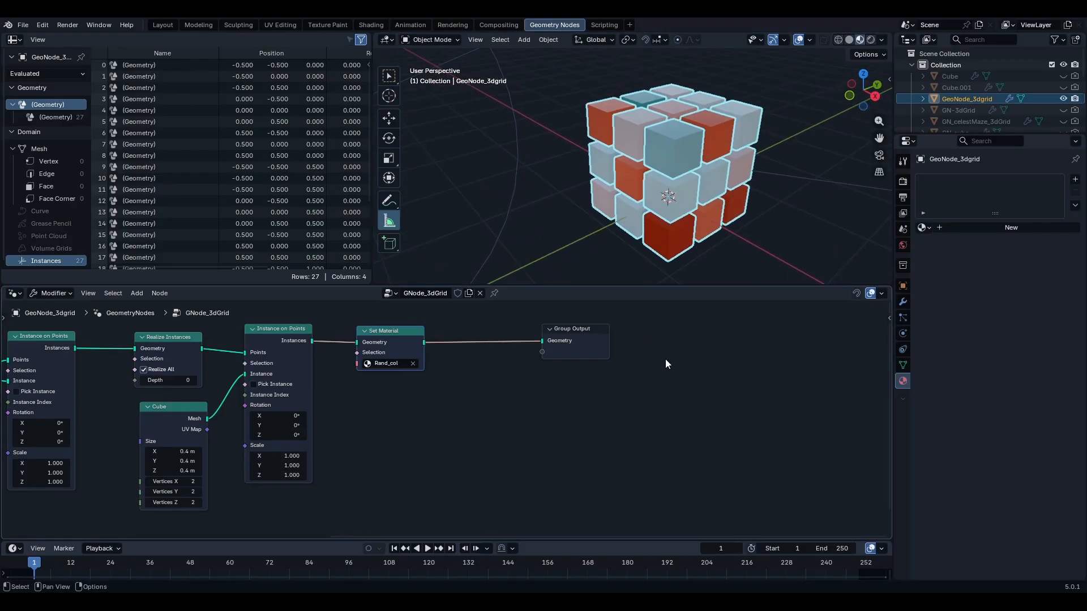
scroll(672, 362, down, 1)
scroll(674, 363, down, 2)
middle_drag(620, 144, 651, 158)
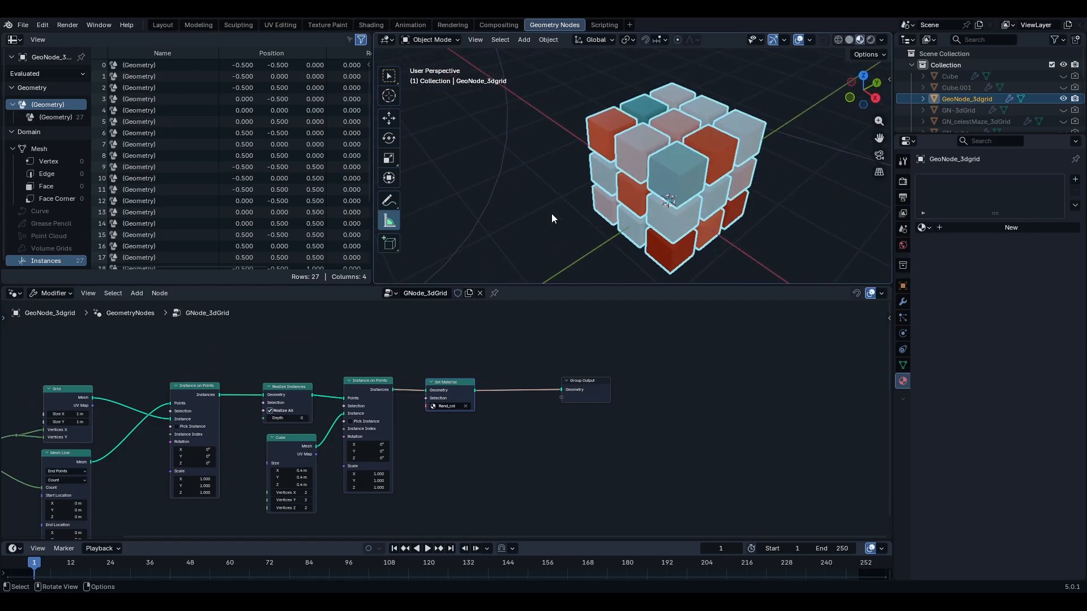
middle_drag(645, 179, 636, 178)
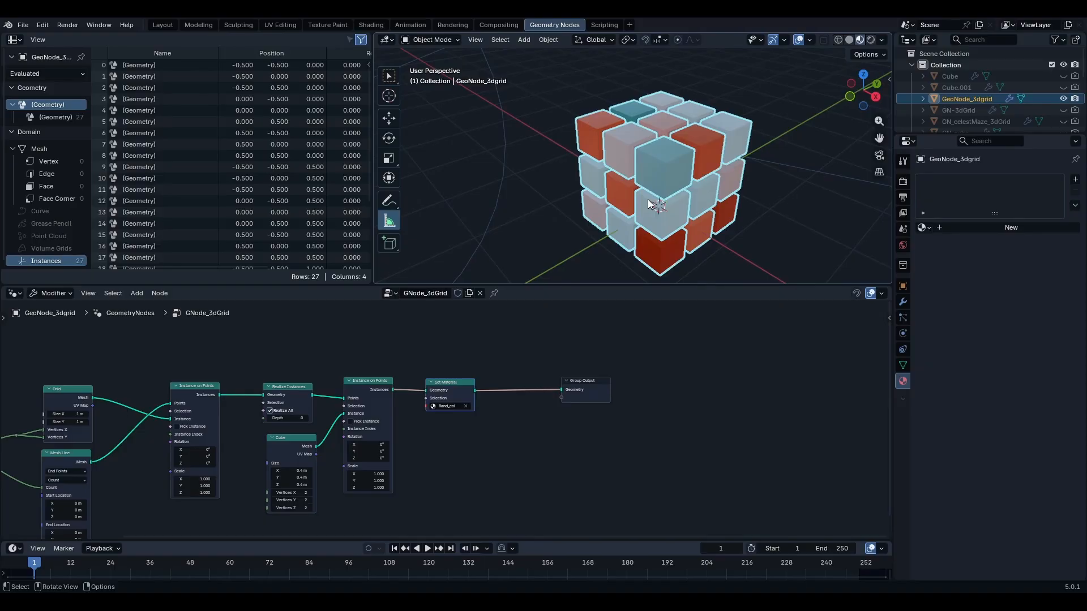
mouse_move(631, 203)
shift+middle_down()
mouse_move(606, 211)
mouse_move(634, 202)
shift+middle_up()
scroll(612, 205, down, 1)
scroll(634, 203, up, 1)
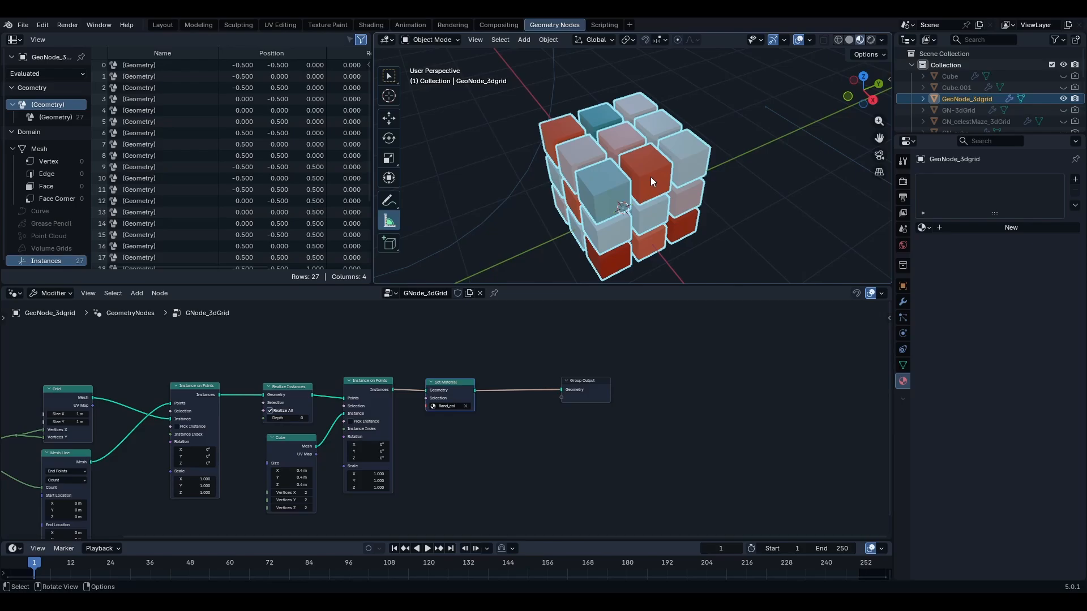
scroll(661, 181, up, 3)
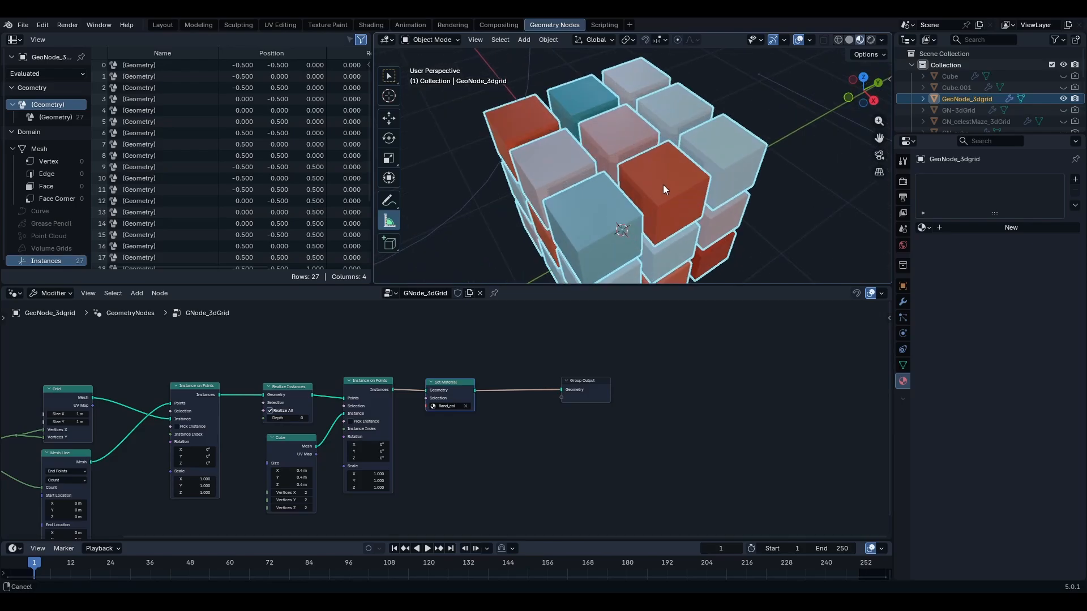
scroll(663, 185, up, 2)
mouse_move(671, 171)
middle_down()
mouse_move(665, 154)
mouse_move(681, 145)
mouse_move(674, 173)
middle_up()
scroll(681, 149, down, 4)
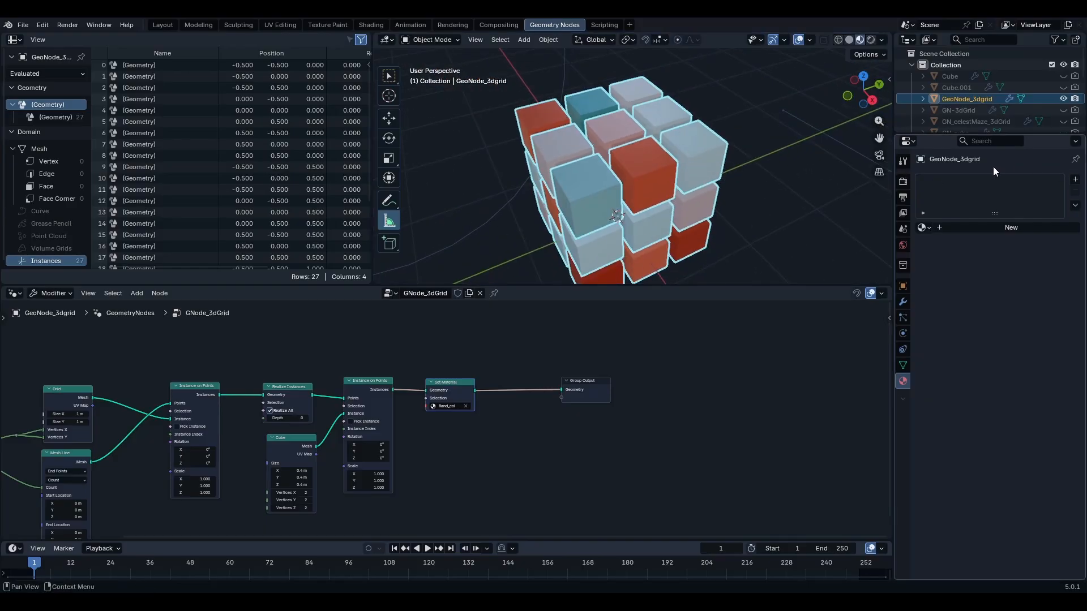
Step: Enlarge the outliner, include the bevelledCubes collection in the view layer and hide GeoNode_3dgrid
drag(946, 136, 931, 205)
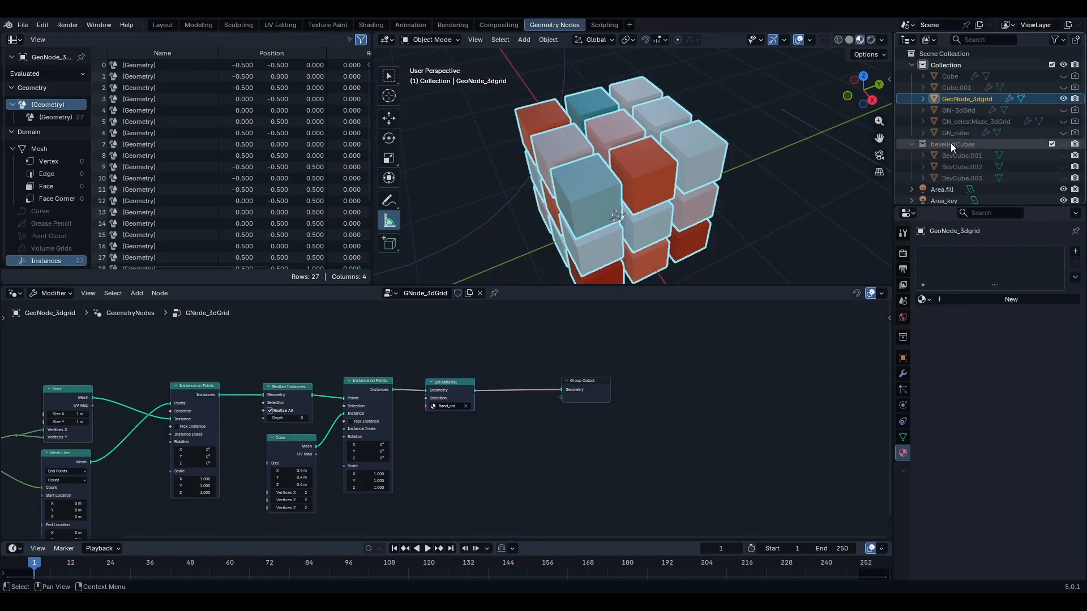
click(1051, 144)
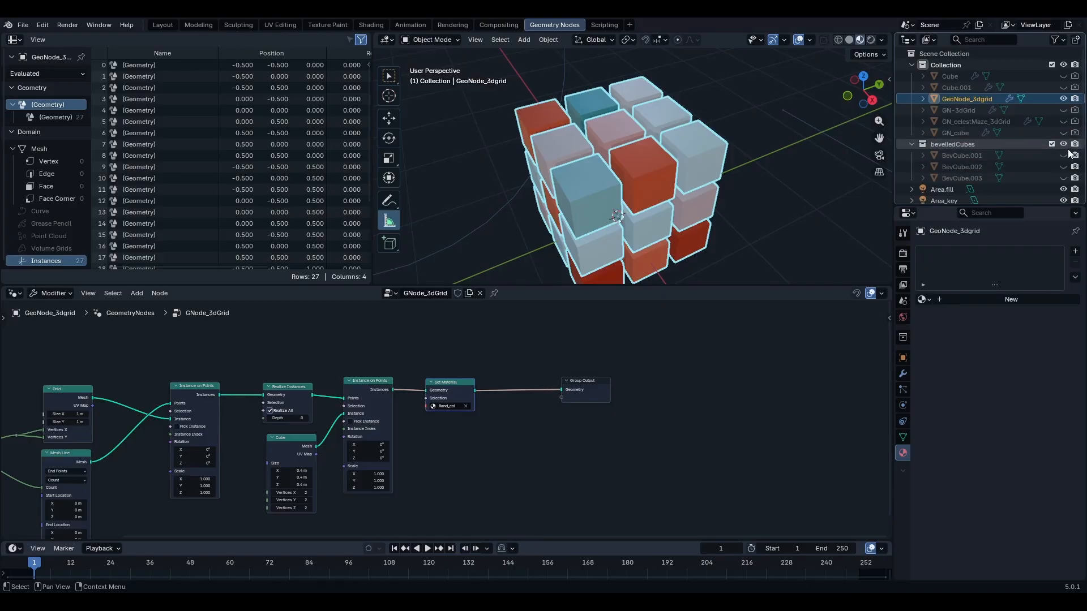
click(1063, 99)
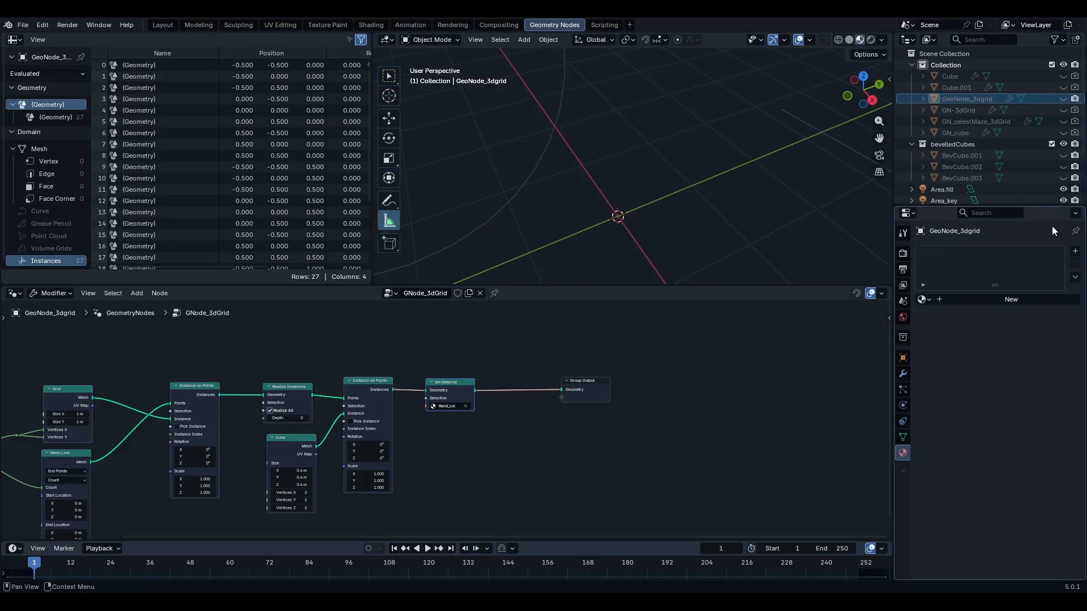
Step: Show BevCube.001 in the viewport and turn on the wireframe overlay
click(1063, 155)
scroll(777, 164, down, 6)
middle_drag(776, 164, 702, 151)
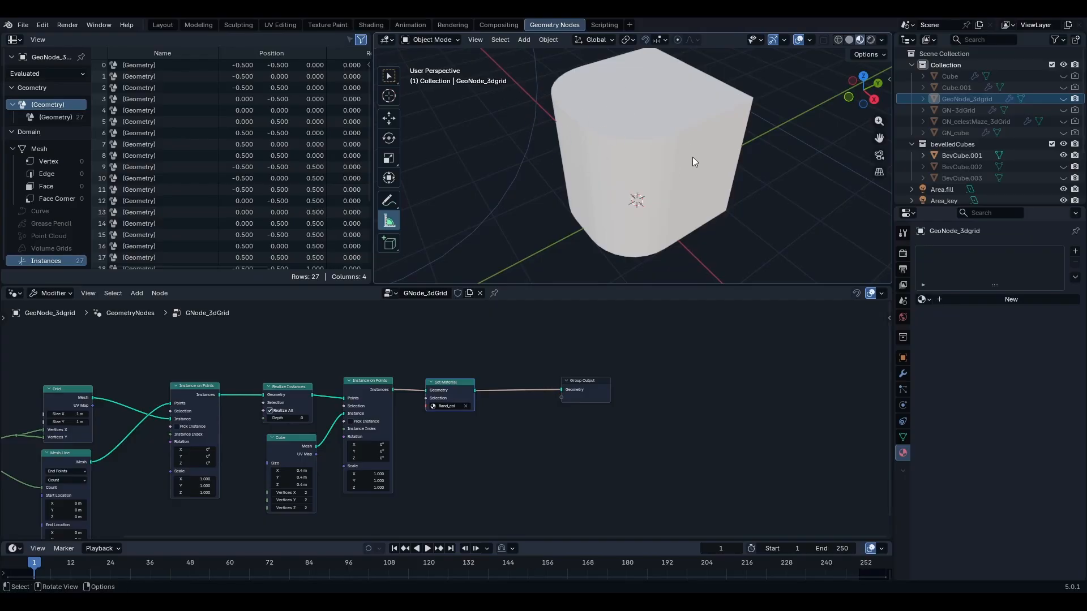
click(808, 40)
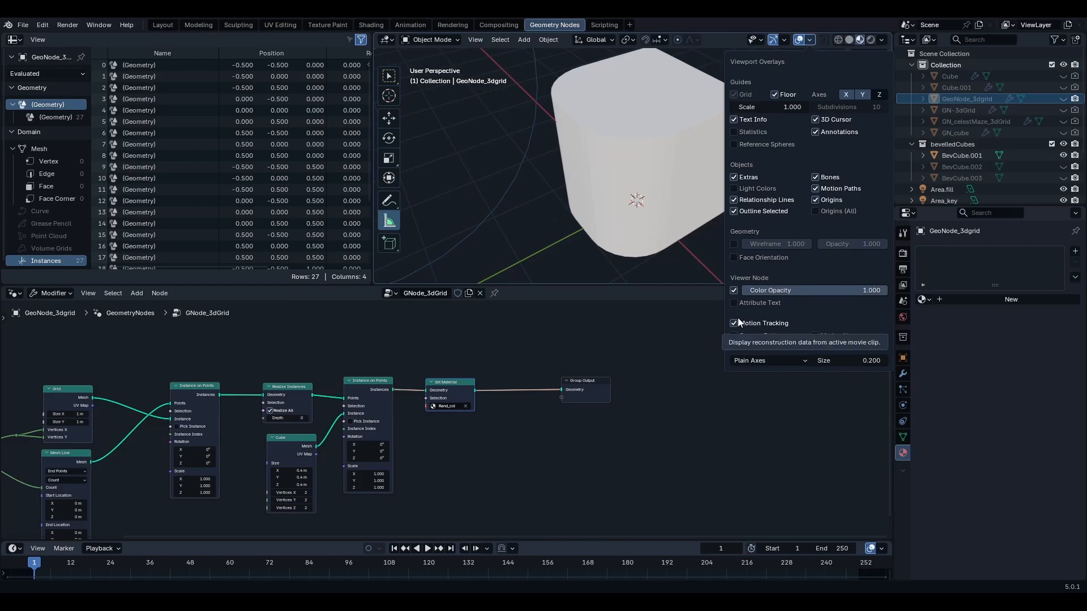
click(735, 244)
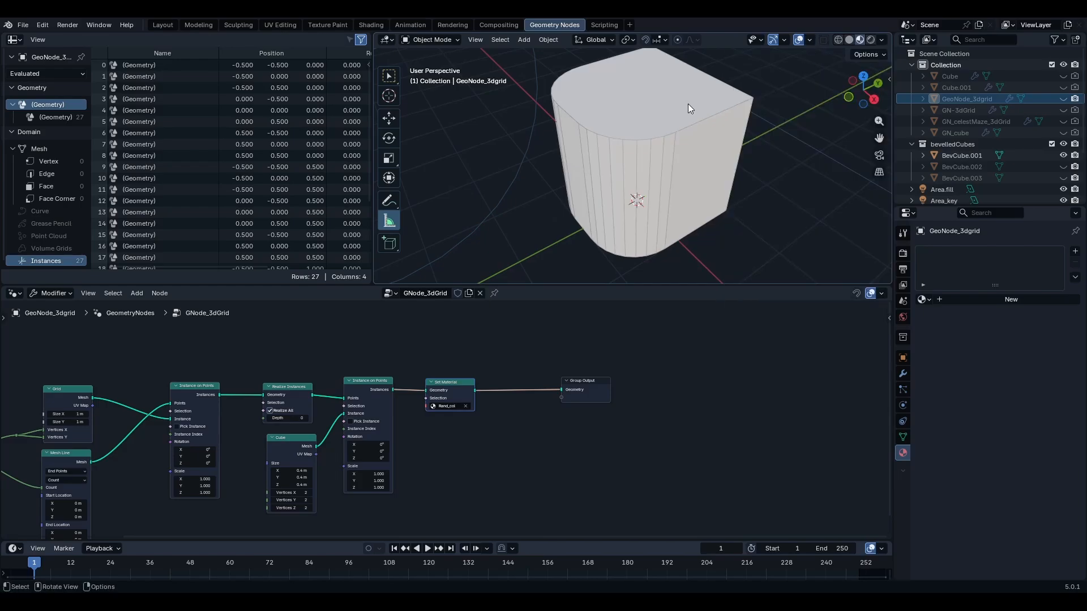
Step: Hide BevCube.001 and inspect BevCube.002 and BevCube.003 one at a time, hiding each after viewing
click(1063, 156)
click(1063, 166)
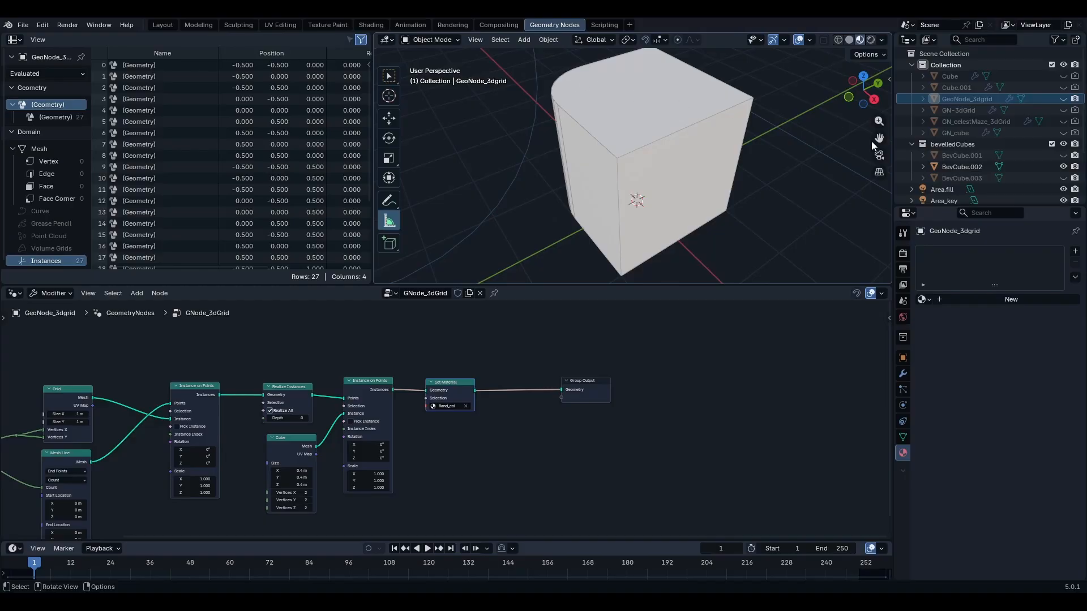
middle_drag(570, 79, 707, 163)
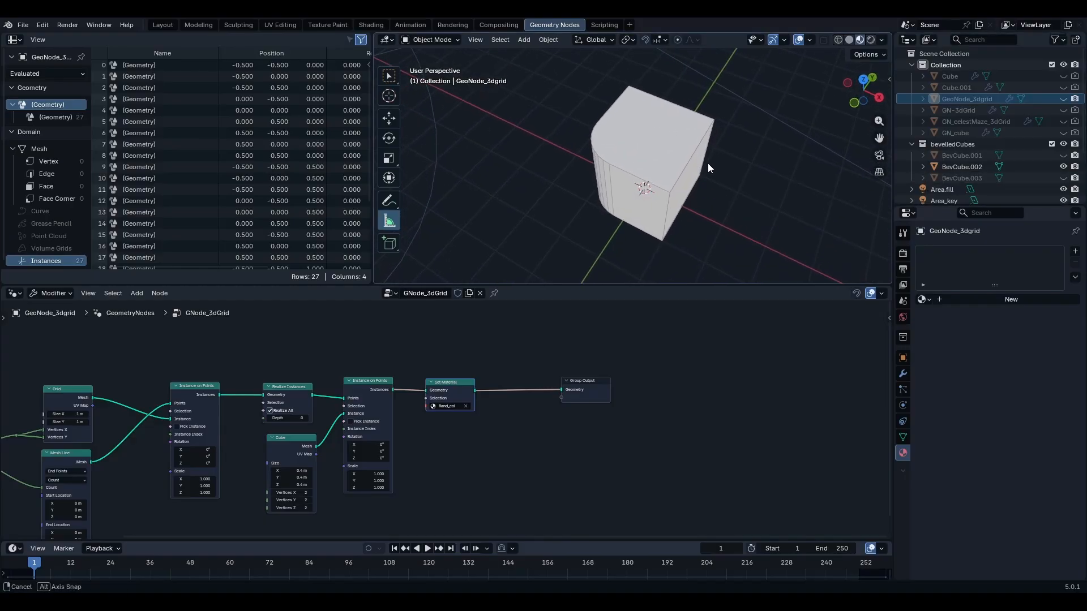
click(1063, 166)
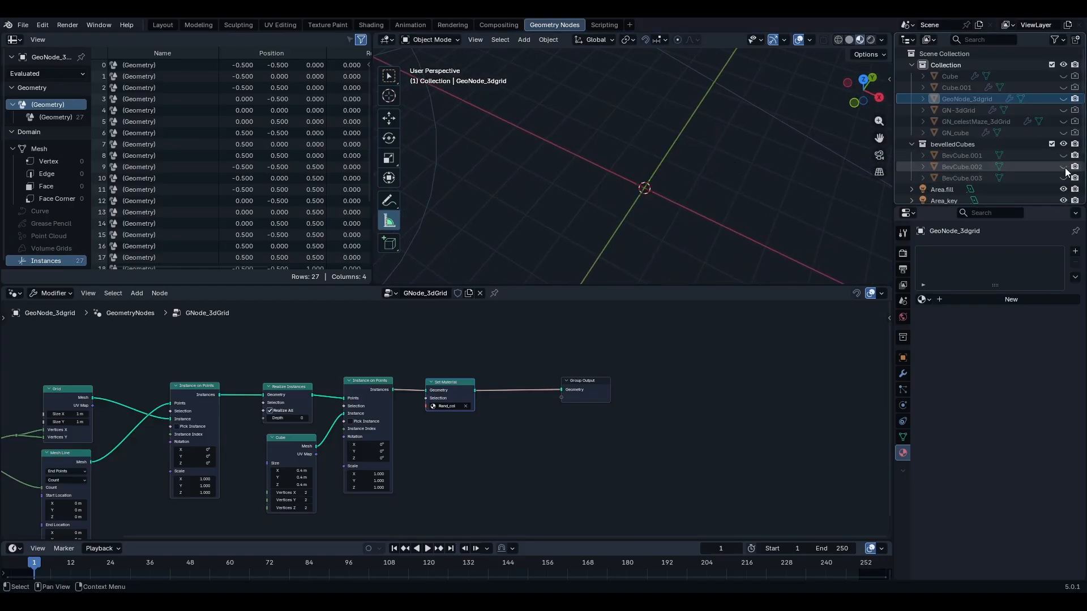
click(1063, 178)
middle_drag(753, 184, 673, 153)
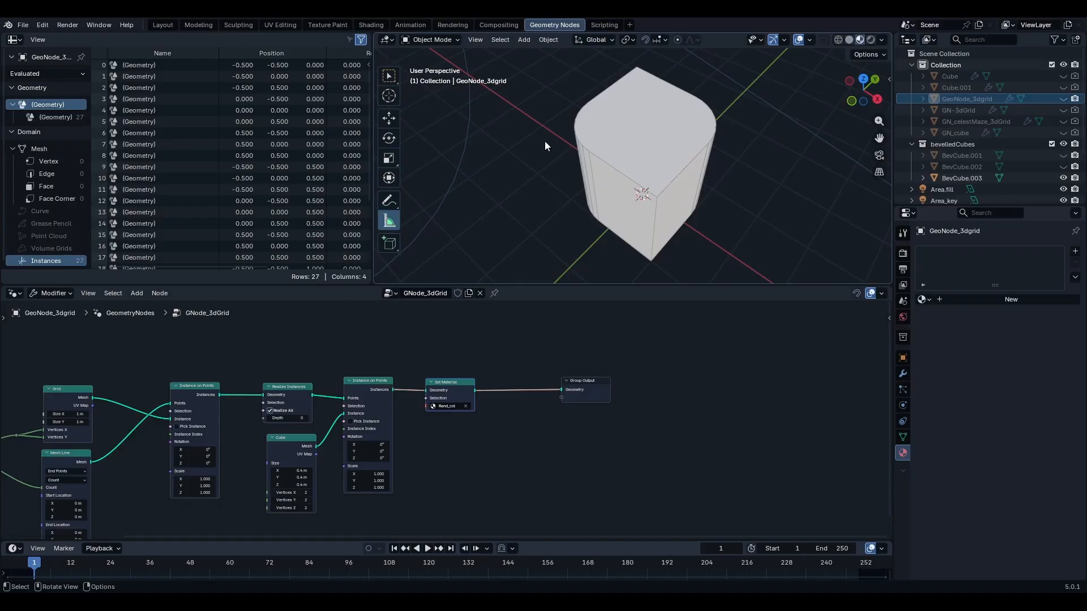
click(1063, 178)
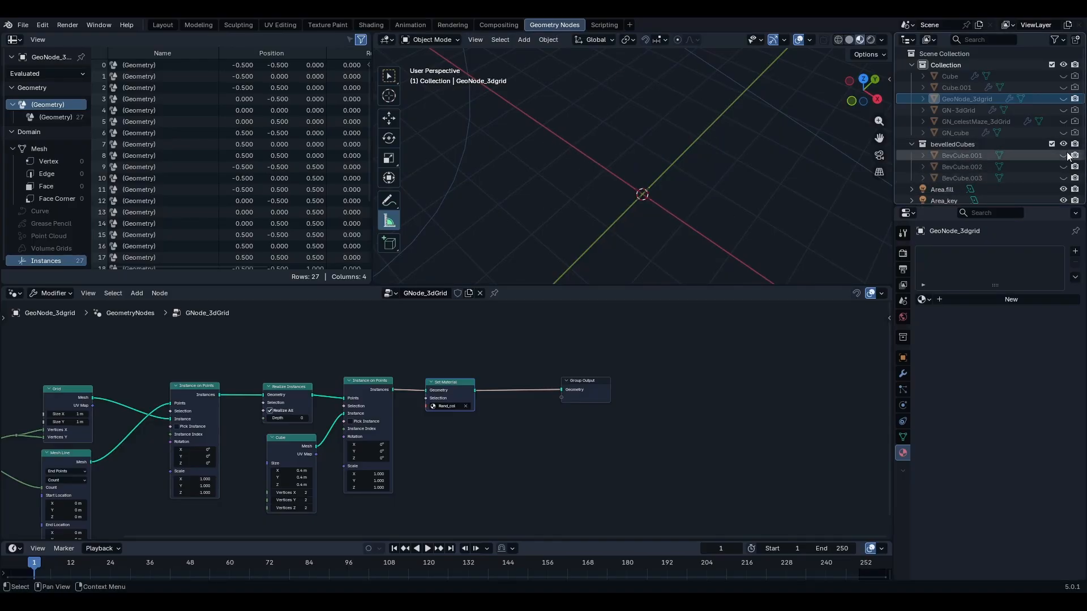
Step: Show all three bevelled cube objects together to compare them and hide them again
drag(1064, 155, 1064, 180)
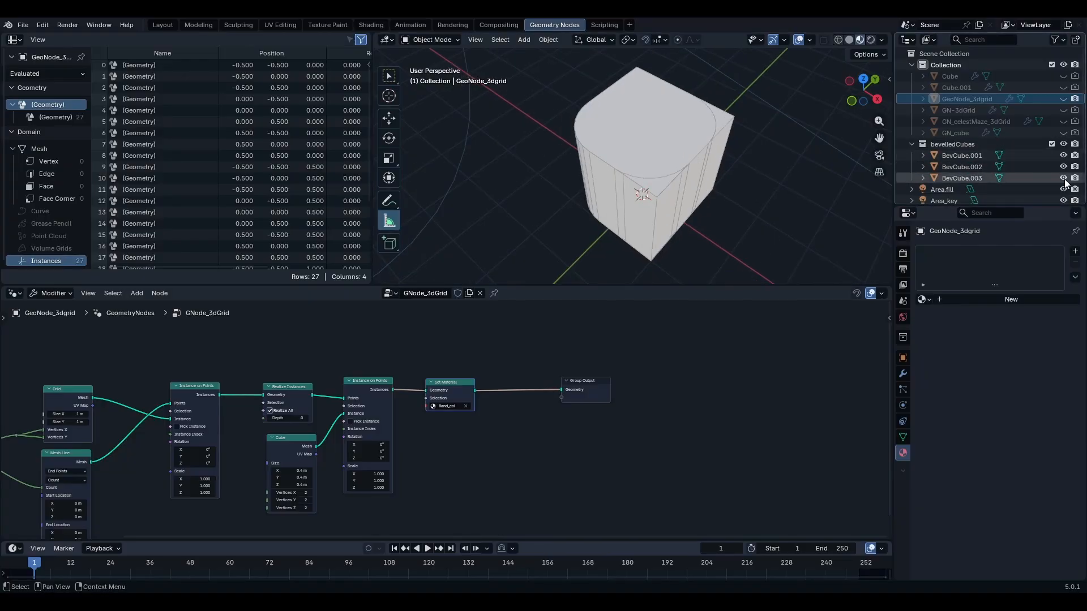
click(1064, 178)
click(1063, 156)
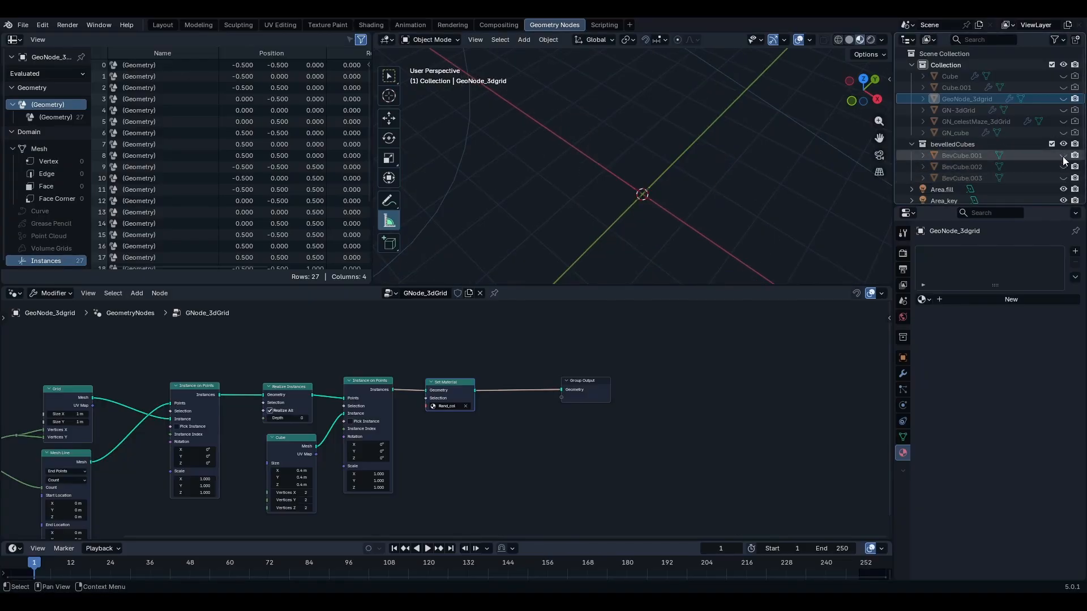
Step: Hide the bevelledCubes collection in the viewport and show the GeoNode_3dgrid object again
click(1063, 144)
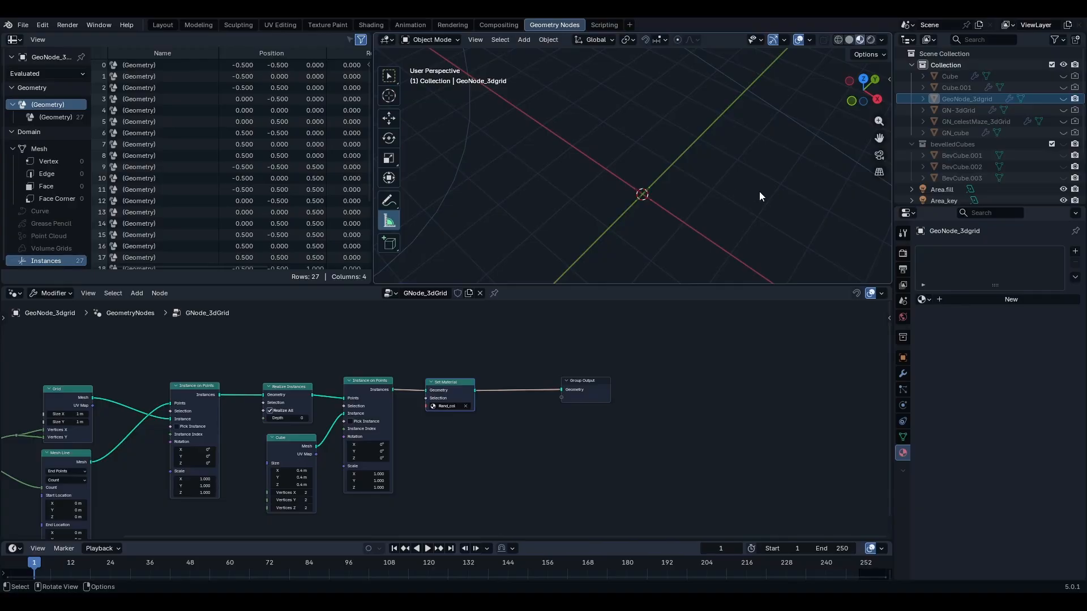
click(1064, 98)
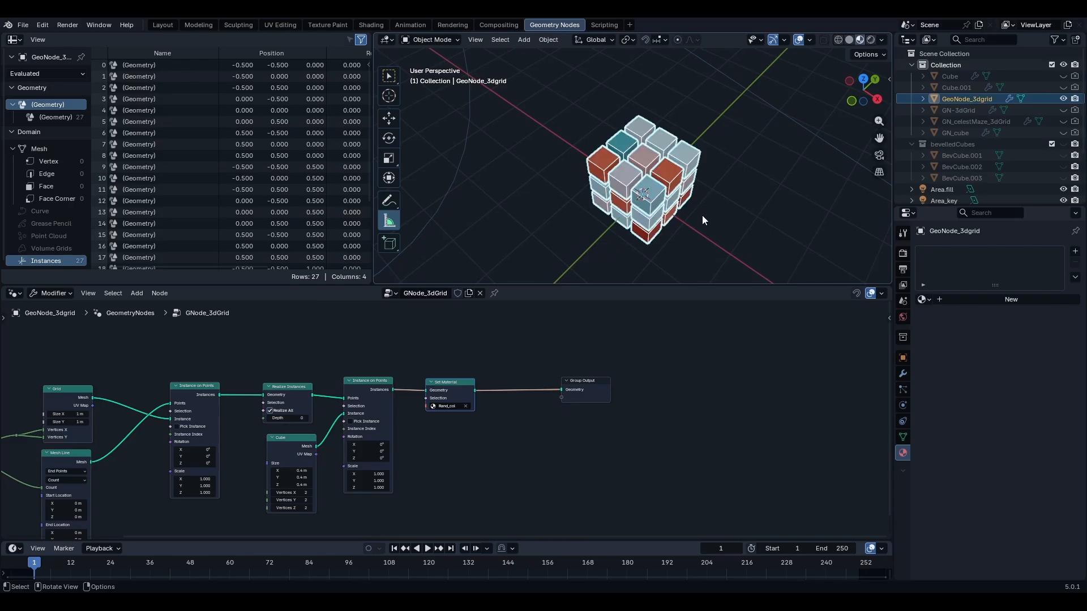
scroll(702, 215, up, 4)
middle_drag(702, 213, 676, 199)
scroll(691, 176, down, 3)
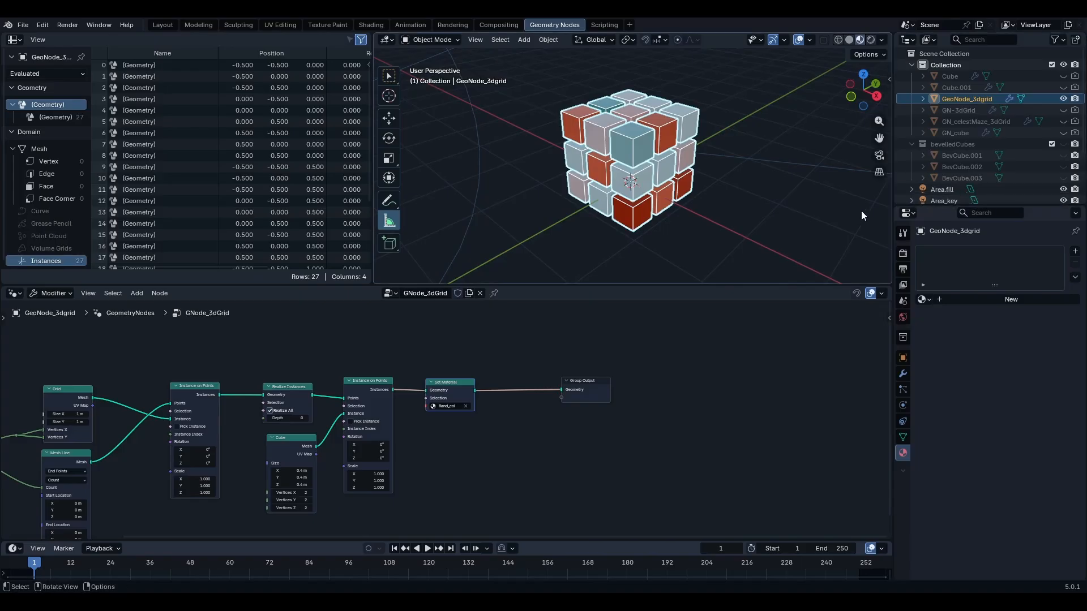
Step: Add the bevelledCubes collection to the node tree as a Collection Info node feeding the Instance input of the second Instance on Points
middle_drag(465, 379, 568, 410)
scroll(568, 408, down, 1)
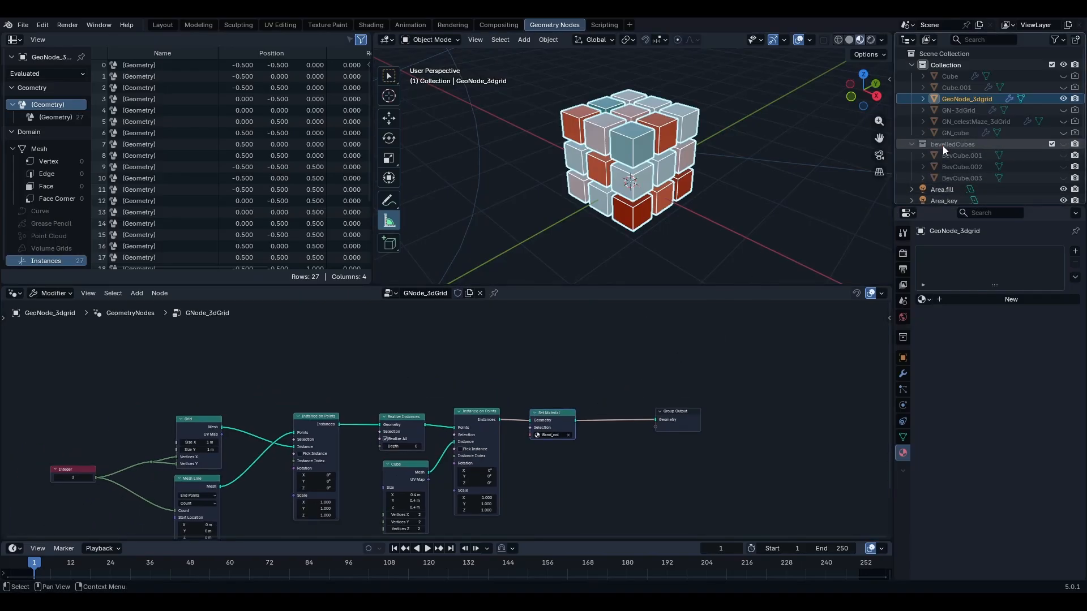
drag(946, 145, 453, 450)
scroll(396, 363, up, 2)
scroll(446, 440, down, 2)
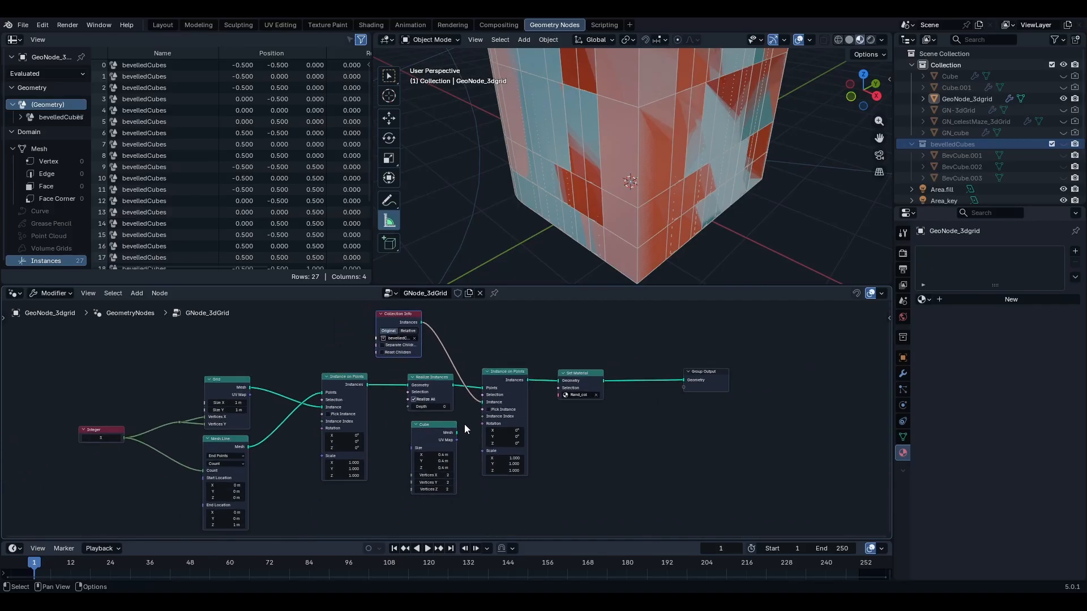
Step: Delete the Cube node and move the Collection Info node into its place below Realize Instances
click(446, 426)
key(x)
drag(405, 315, 438, 429)
scroll(439, 430, up, 1)
scroll(687, 229, down, 3)
scroll(675, 176, up, 3)
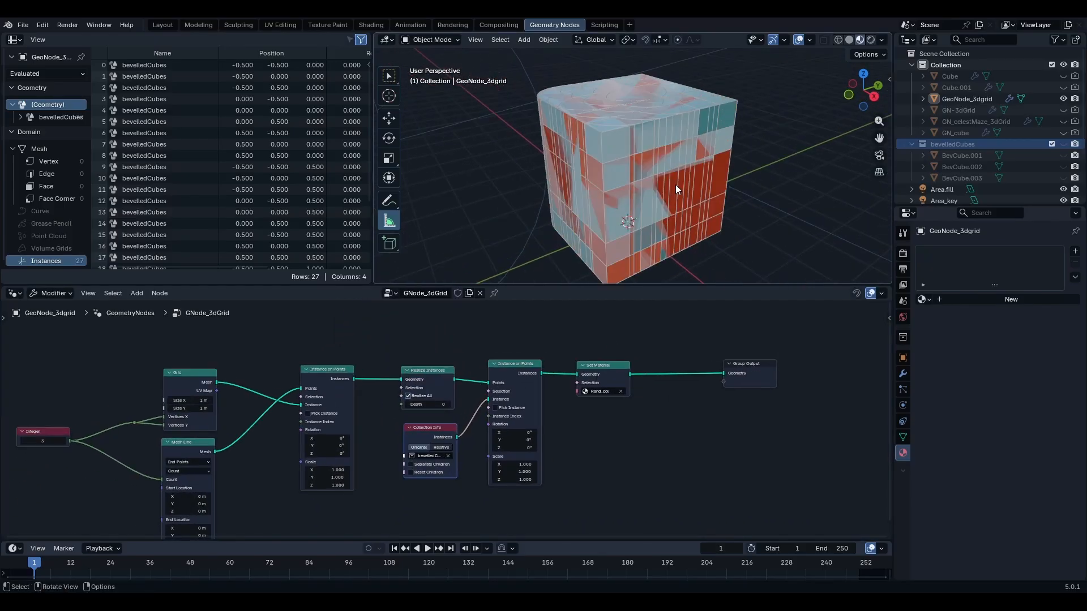
Step: Enable Separate Children on the Collection Info node and Pick Instance on the second Instance on Points node
scroll(457, 459, up, 2)
middle_drag(463, 463, 463, 451)
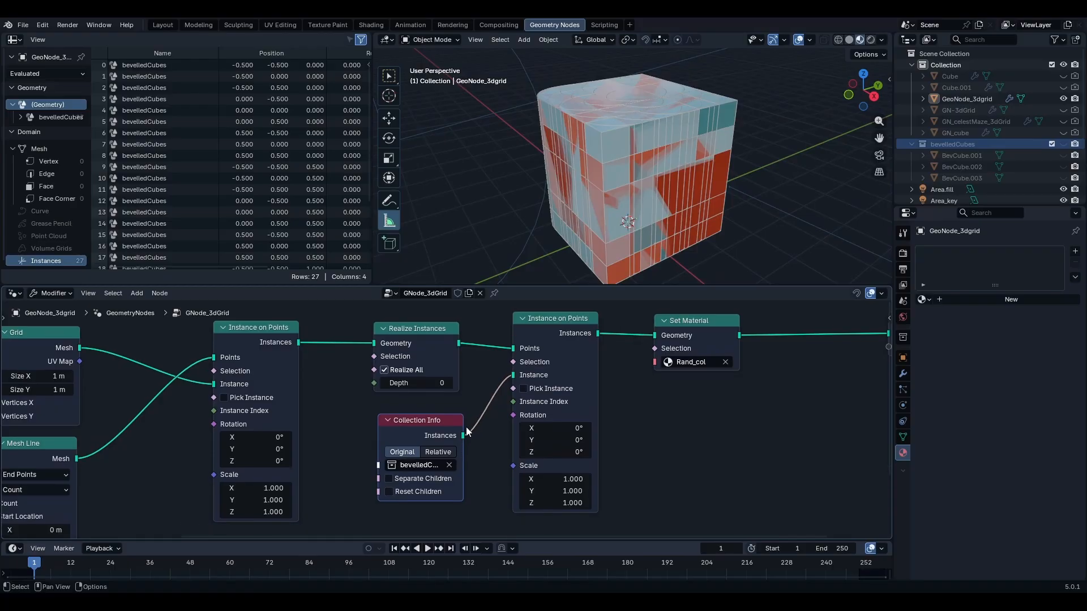
middle_drag(660, 182, 671, 180)
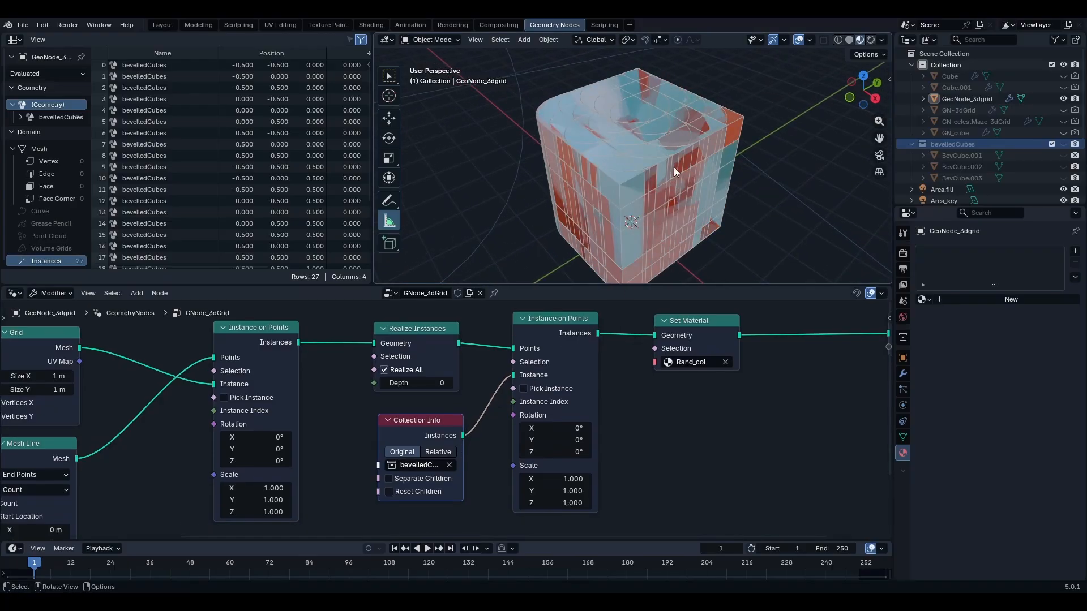
middle_drag(623, 451, 623, 399)
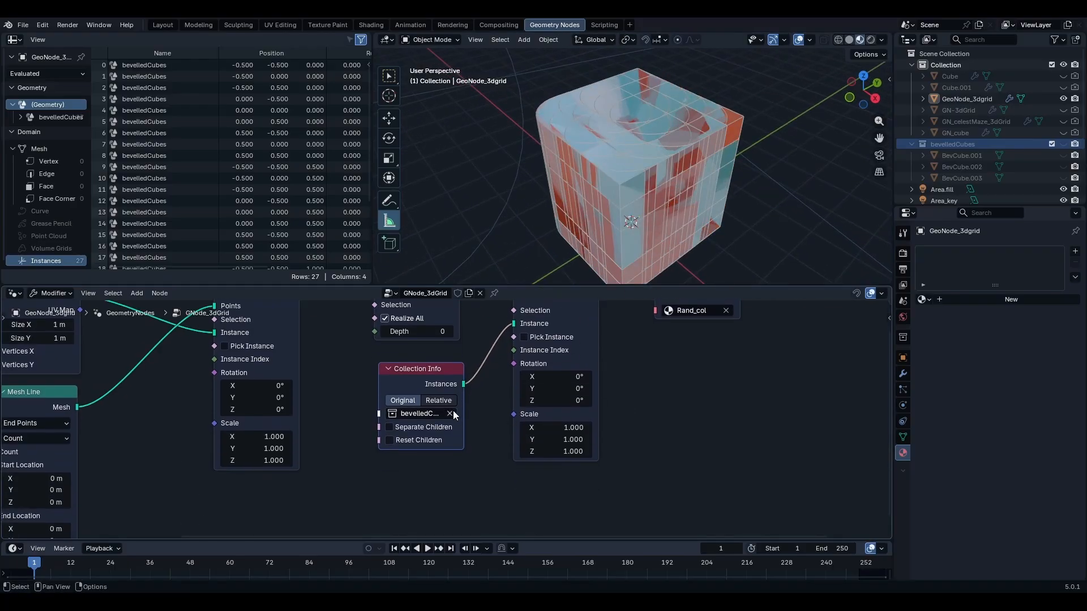
click(389, 428)
click(524, 338)
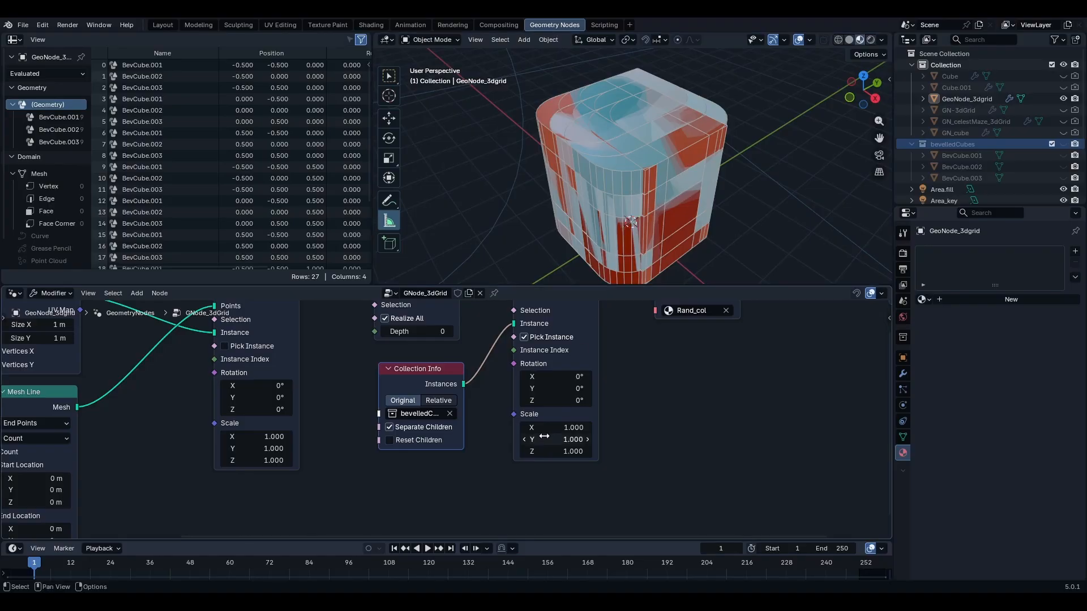
Step: Set the second Instance on Points node's scale to 0.25 on all three axes and inspect the spacing between cubes
drag(569, 428, 569, 451)
text(.)
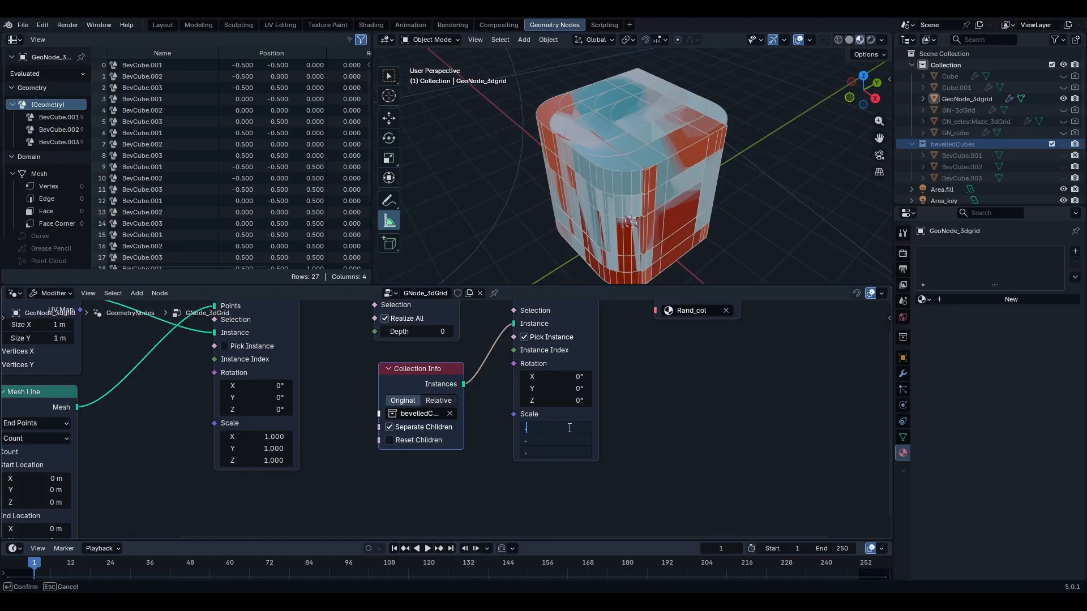
text(25)
key(Return)
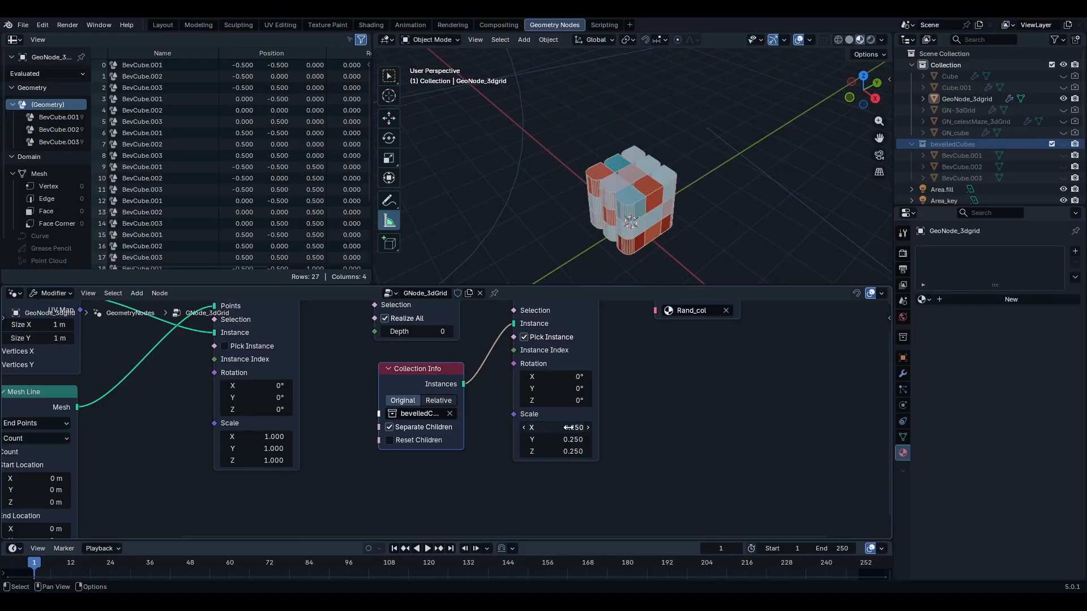
scroll(610, 227, up, 5)
middle_drag(607, 204, 653, 209)
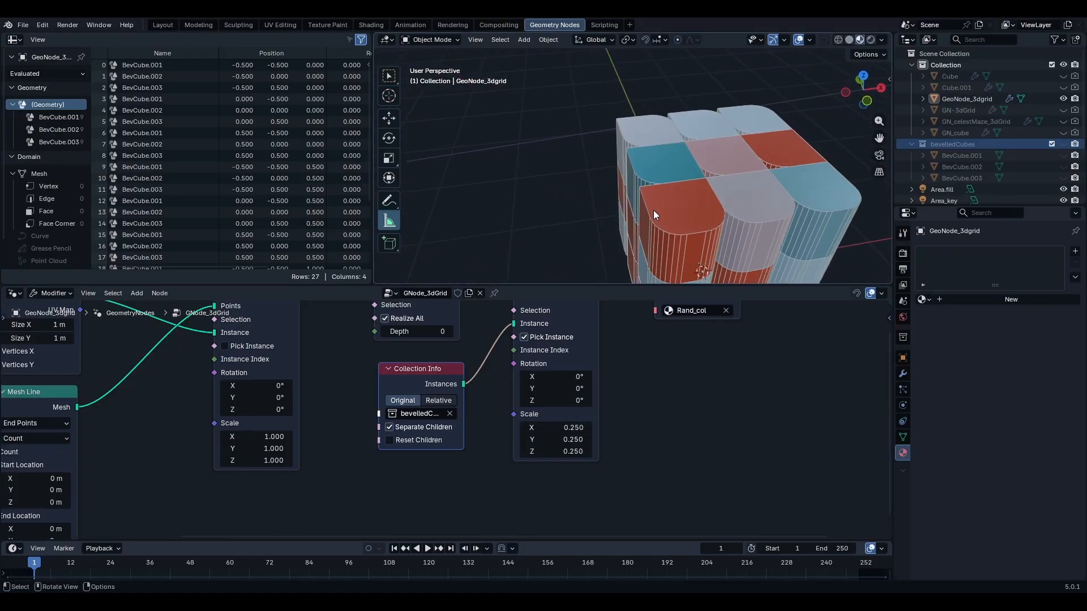
middle_drag(558, 161, 595, 205)
scroll(593, 154, up, 3)
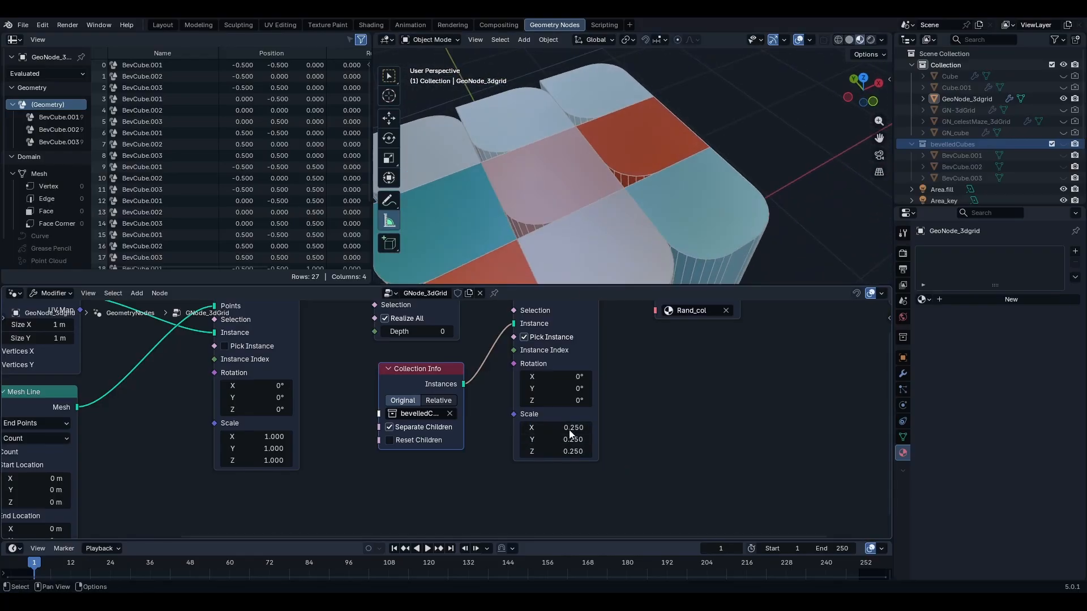
Step: Try a scale of 0.18 on all three axes of the second Instance on Points node
mouse_move(573, 431)
mouse_down()
mouse_move(573, 452)
mouse_move(574, 430)
mouse_up()
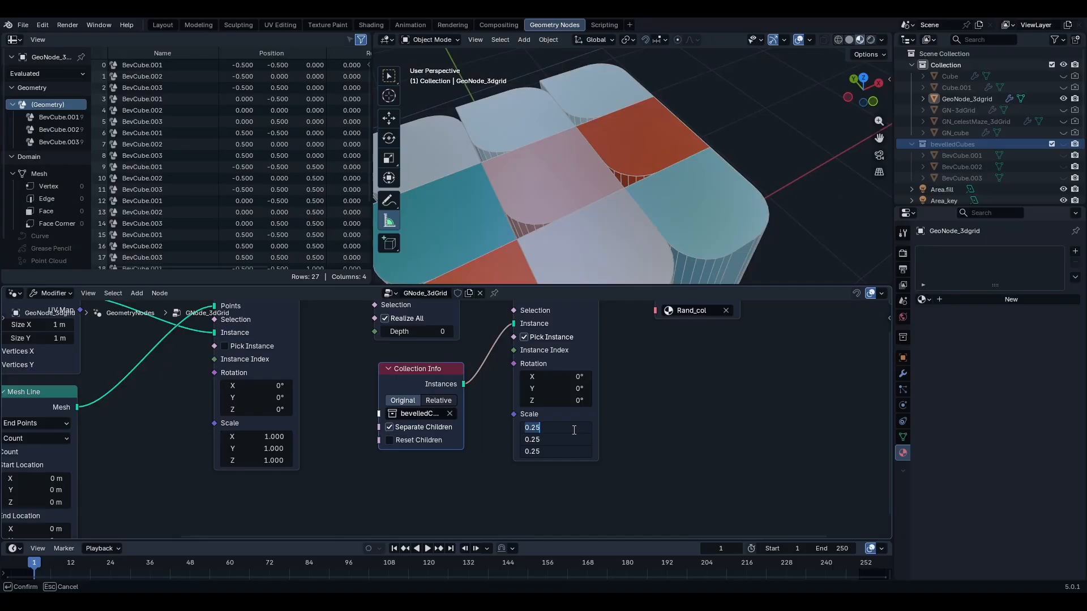
text(.18)
key(Return)
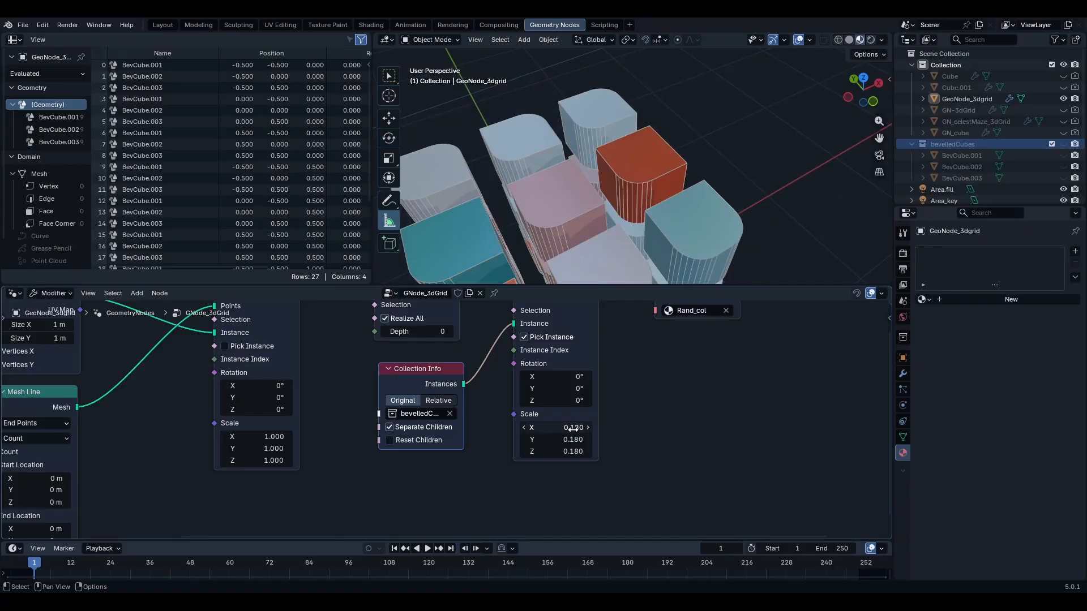
Step: Set the second Instance on Points node's X, Y and Z scale to 0.2
mouse_move(570, 426)
mouse_down()
mouse_move(572, 452)
mouse_move(571, 428)
mouse_up()
text(.2)
key(Return)
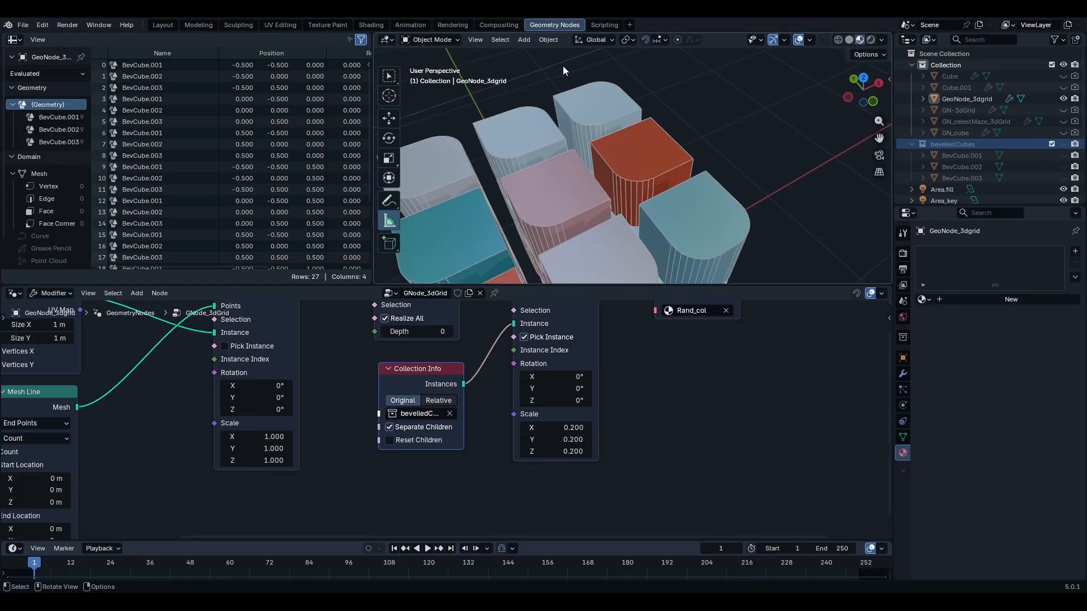
Step: Examine the grid of bevelled cubes from several angles to see how the variants and their orientations are distributed
shift+middle_drag(594, 121, 633, 84)
scroll(622, 130, down, 6)
scroll(620, 111, up, 2)
middle_drag(620, 134, 675, 145)
scroll(752, 155, up, 4)
scroll(659, 192, down, 2)
scroll(633, 161, down, 2)
scroll(563, 171, up, 4)
scroll(590, 160, down, 3)
scroll(625, 152, up, 2)
scroll(654, 155, up, 2)
middle_drag(604, 117, 644, 120)
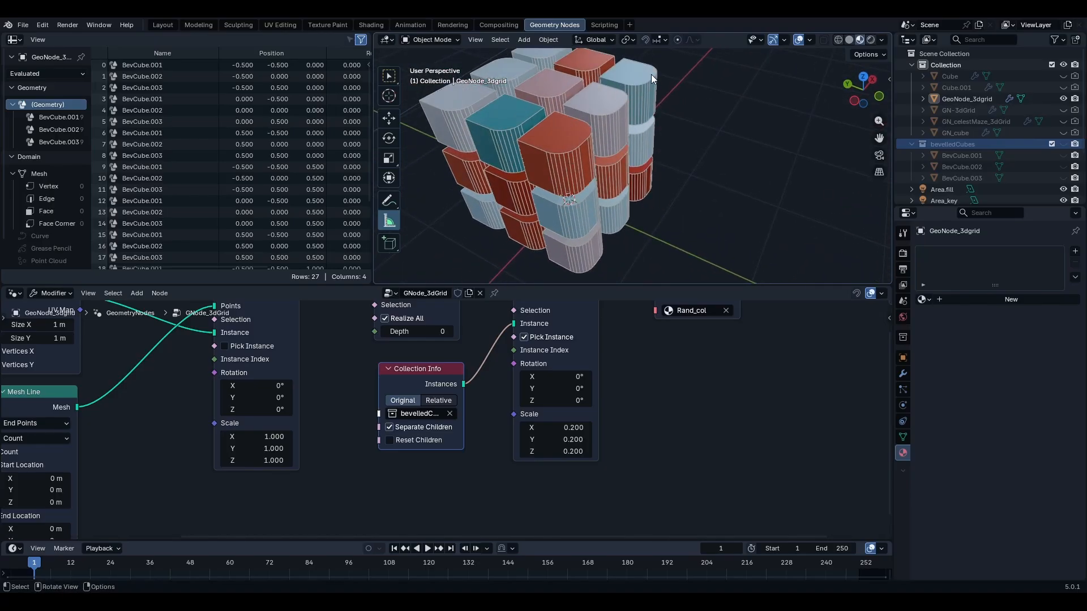
middle_drag(597, 230, 609, 70)
middle_drag(640, 173, 632, 219)
scroll(631, 218, up, 4)
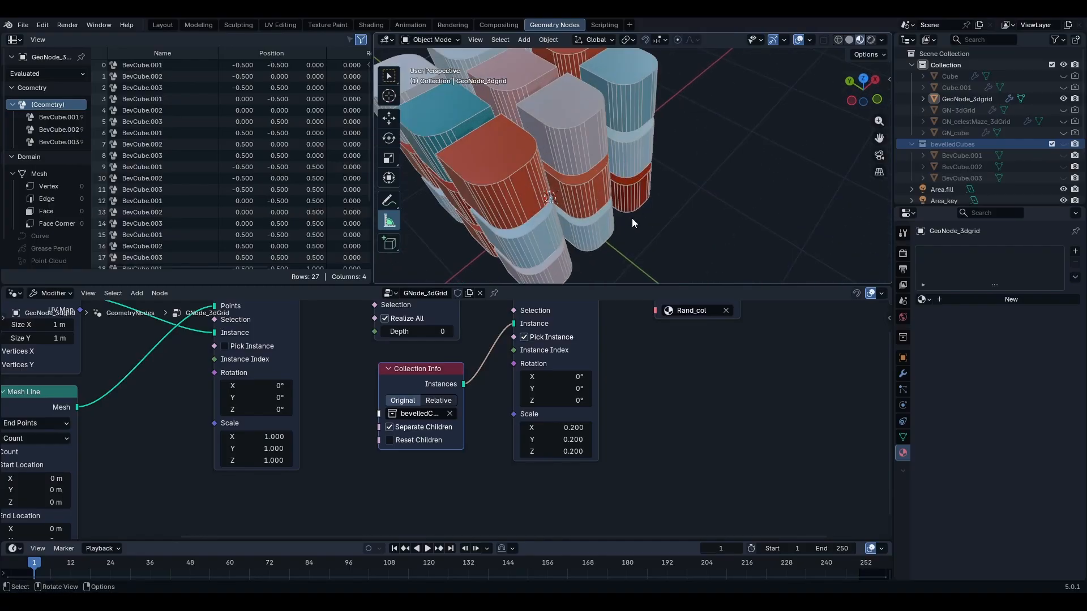
middle_drag(614, 176, 600, 143)
scroll(600, 143, down, 2)
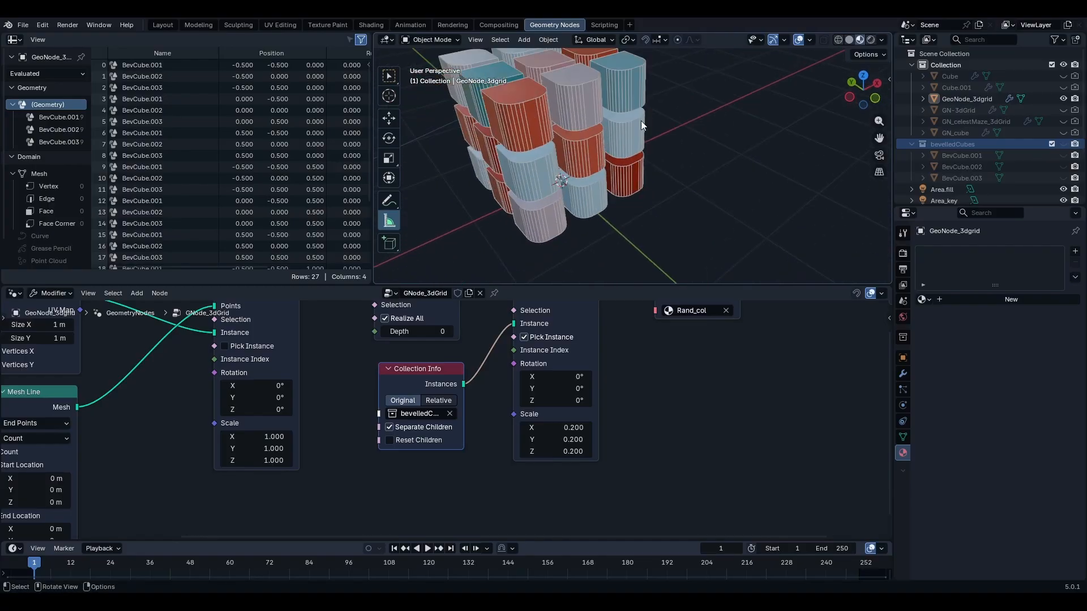
middle_drag(602, 198, 606, 198)
Step: Add a vector Random Value node to the Rotation input of the second Instance on Points and place it below Collection Info
middle_drag(476, 424, 373, 434)
scroll(436, 426, down, 6)
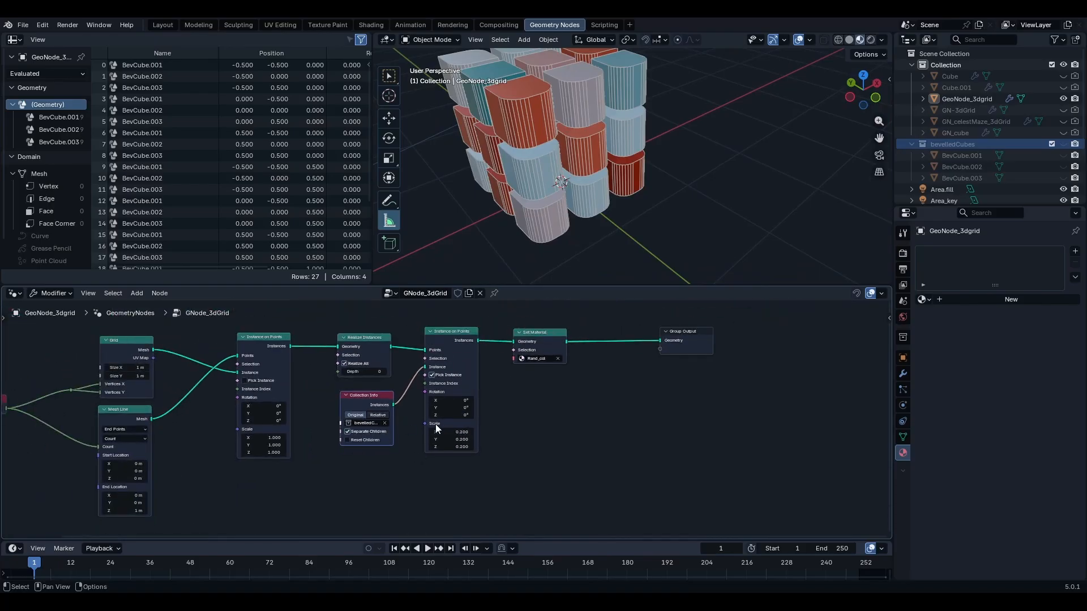
scroll(434, 419, up, 5)
scroll(428, 409, up, 1)
middle_drag(422, 385, 554, 341)
scroll(554, 340, up, 1)
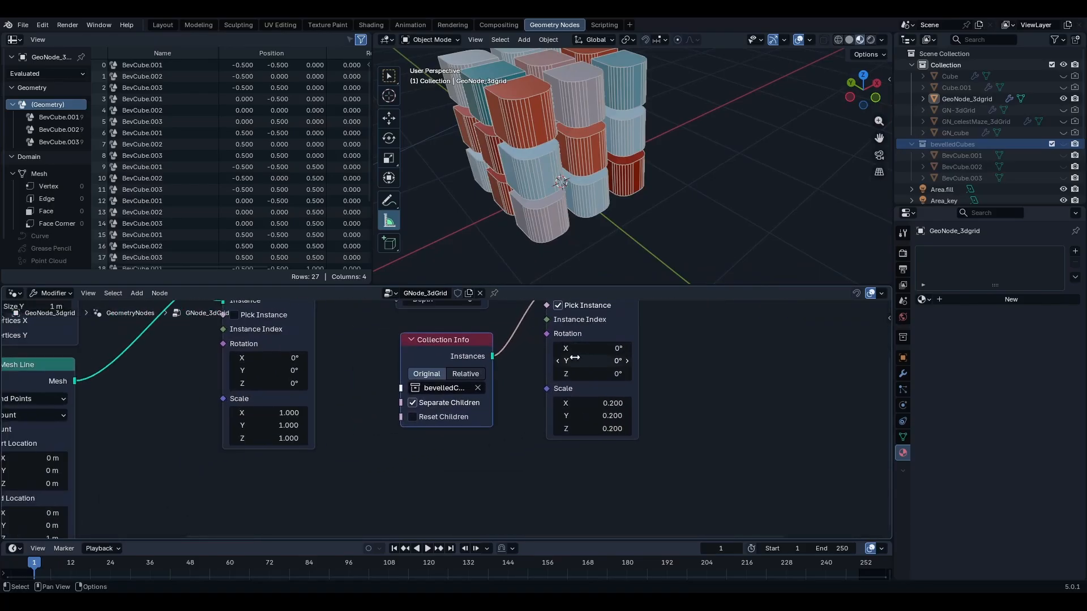
mouse_move(547, 335)
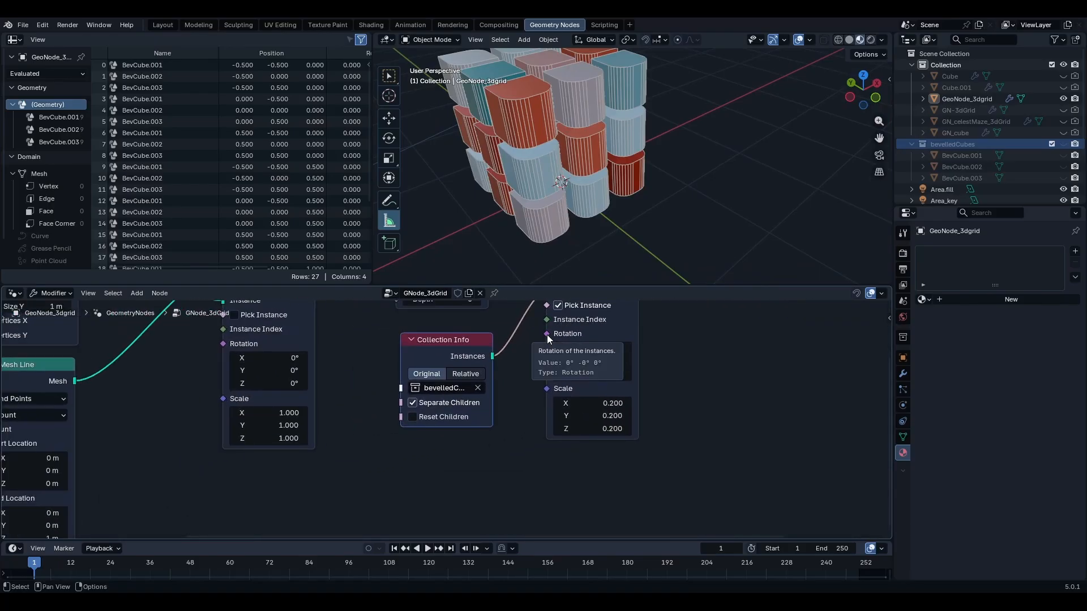
drag(548, 335, 449, 535)
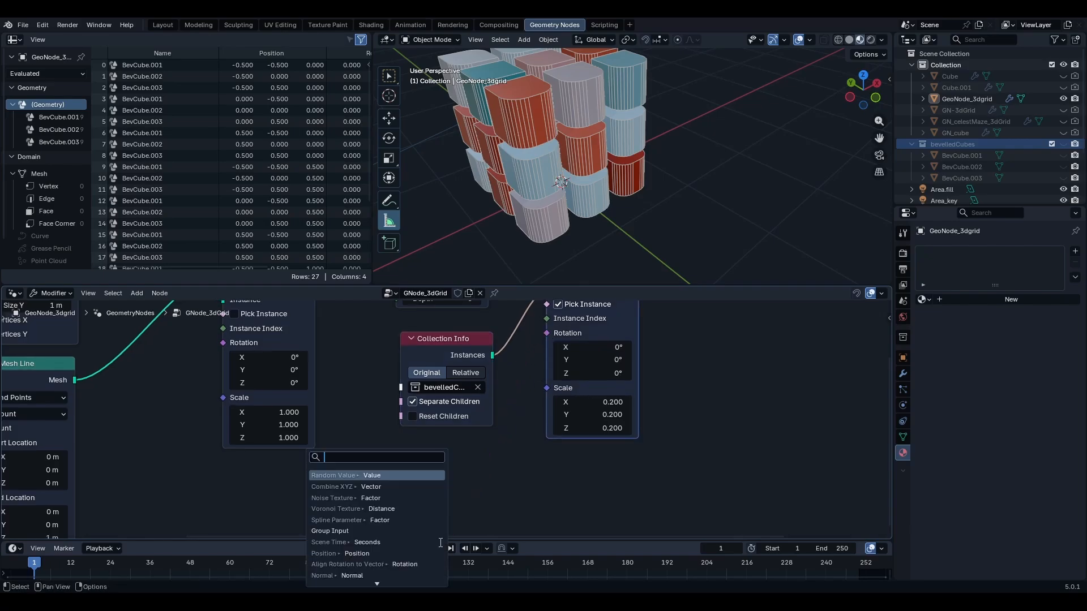
text(rand)
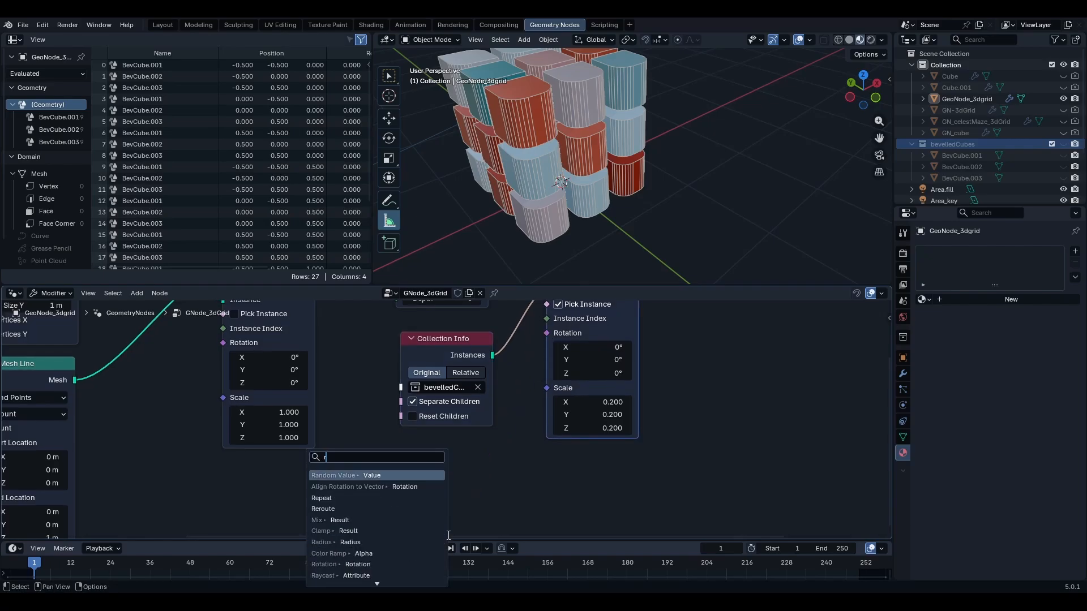
key(Return)
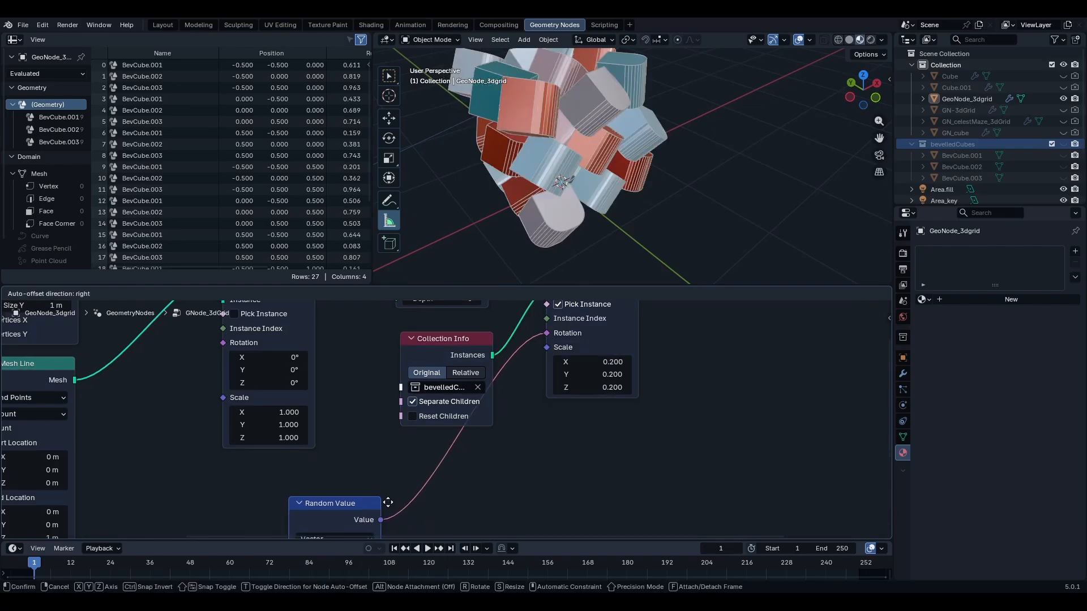
click(485, 456)
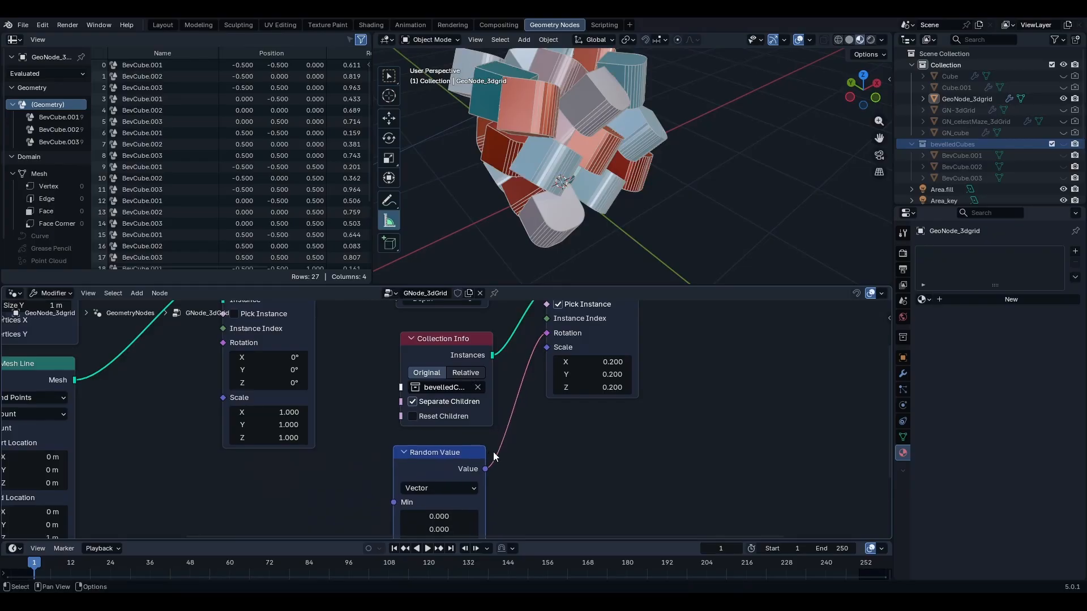
Step: Set the first two Max components (X and Y) of the Random Value node to 0, limiting random rotation to Z
scroll(411, 418, down, 2)
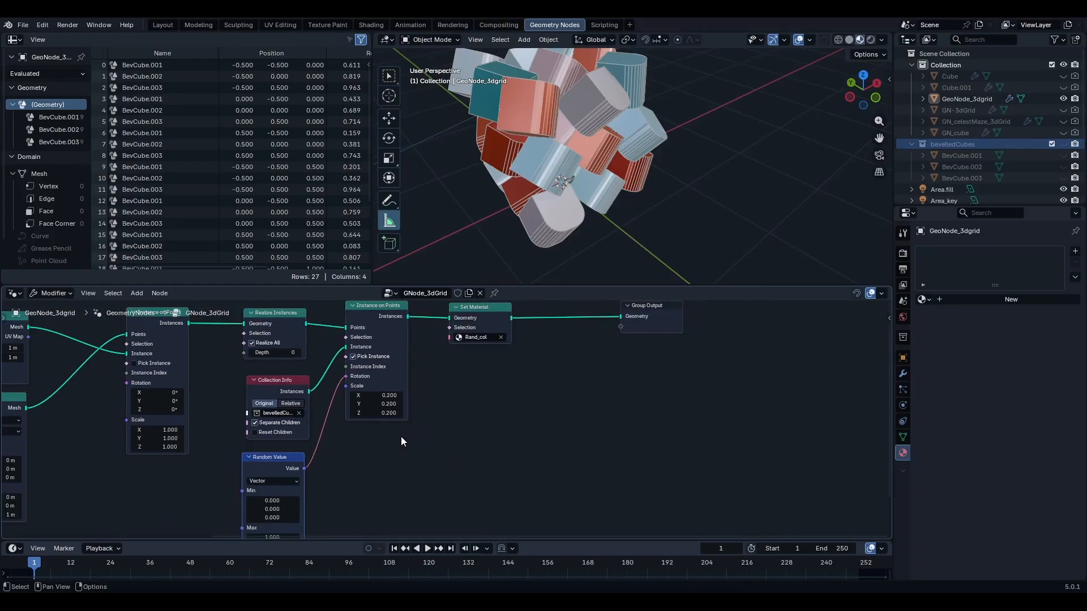
middle_drag(401, 437, 490, 381)
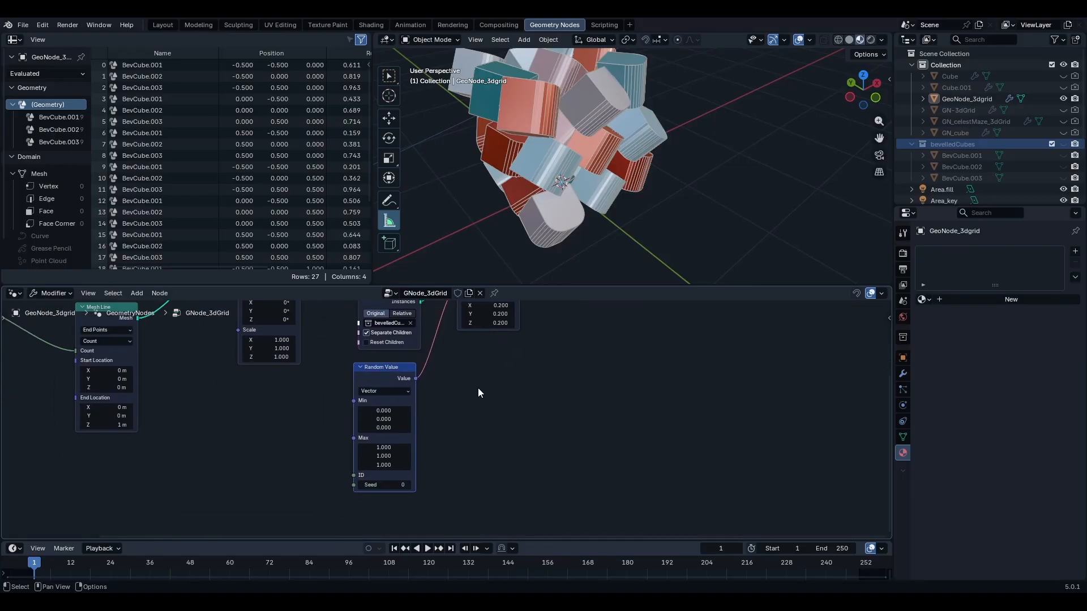
middle_drag(541, 245, 685, 185)
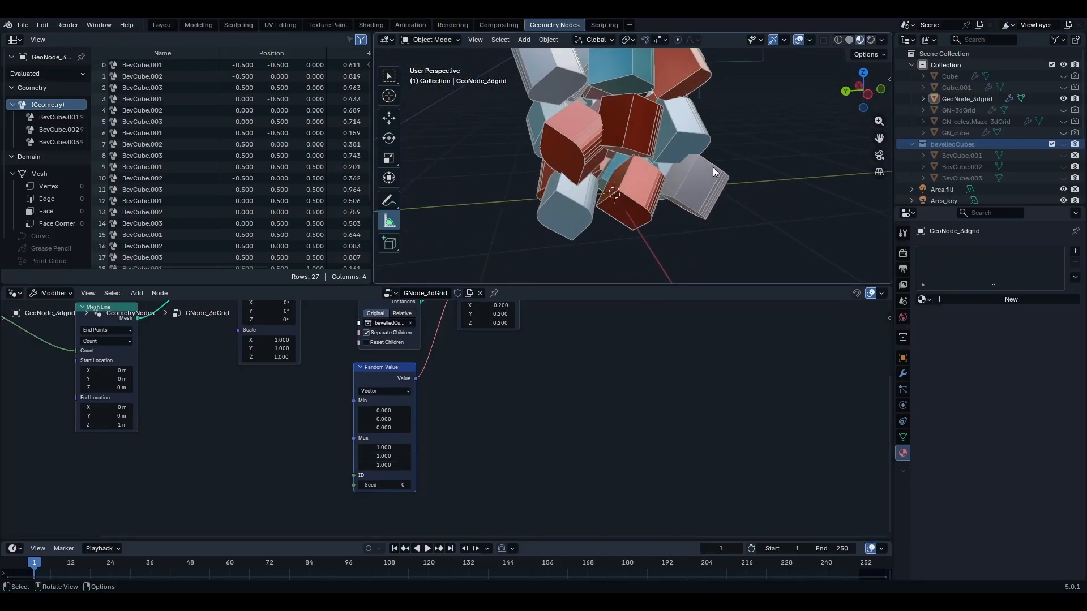
middle_drag(712, 167, 654, 201)
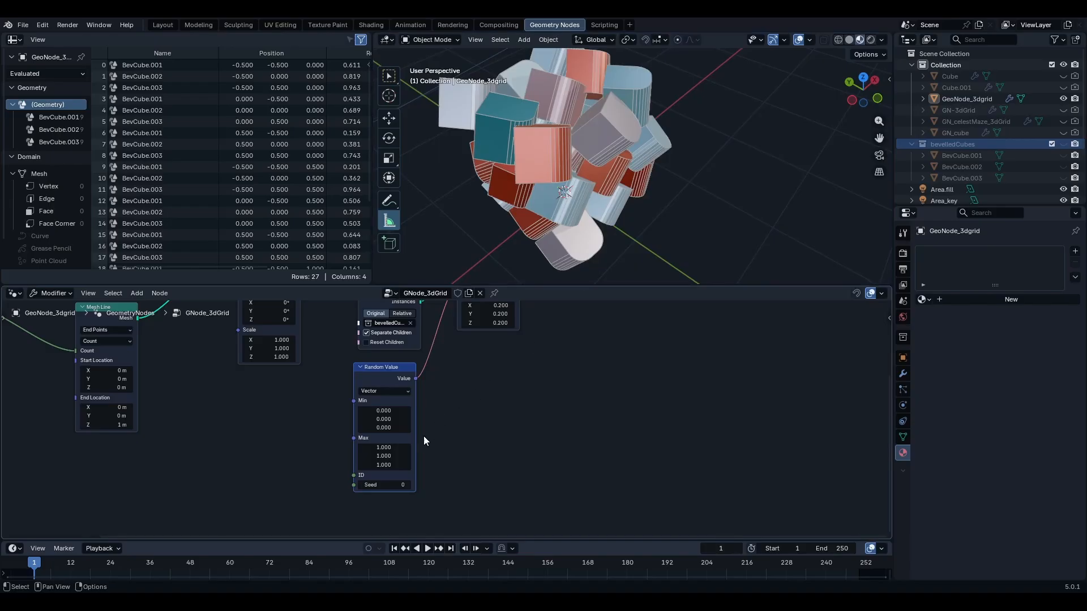
drag(384, 447, 389, 449)
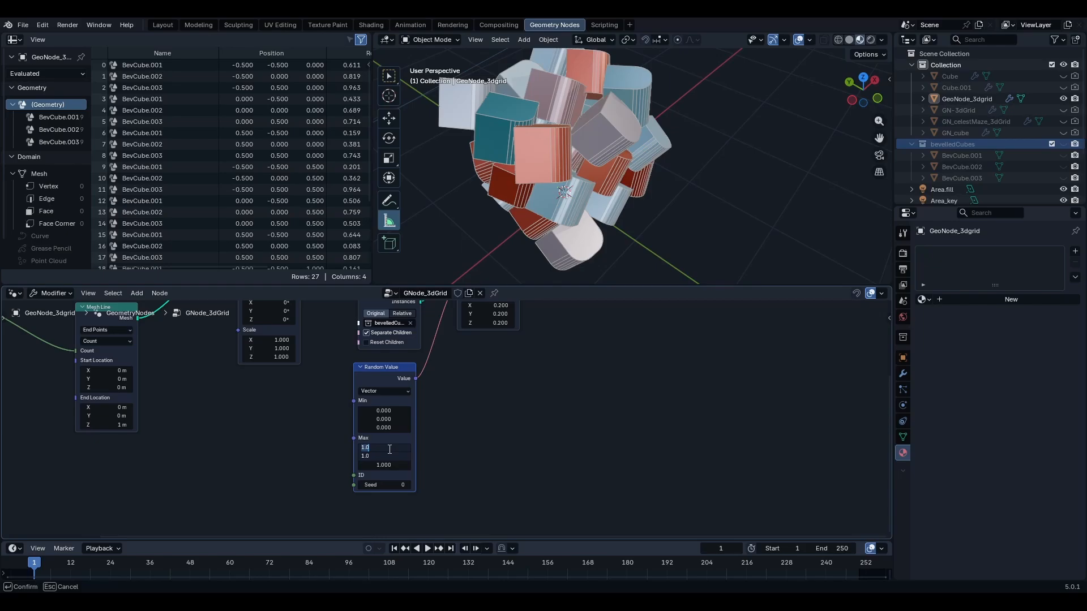
text(0)
key(Return)
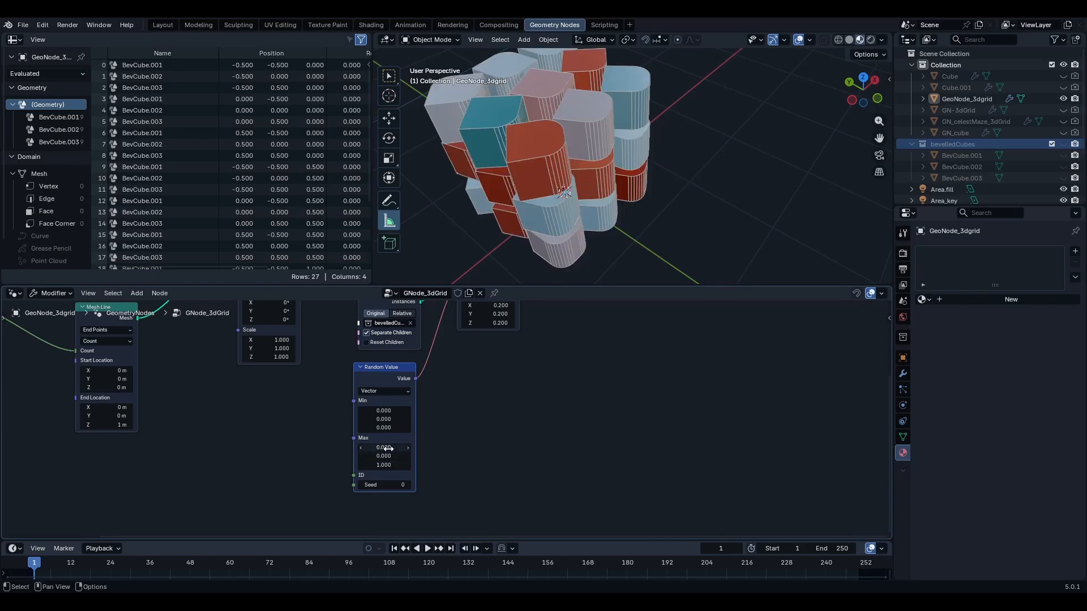
Step: Inspect the cubes' random Z rotation around the grid, ending in a close orthographic top view
middle_drag(582, 208, 595, 164)
middle_drag(613, 231, 548, 162)
middle_drag(693, 139, 706, 179)
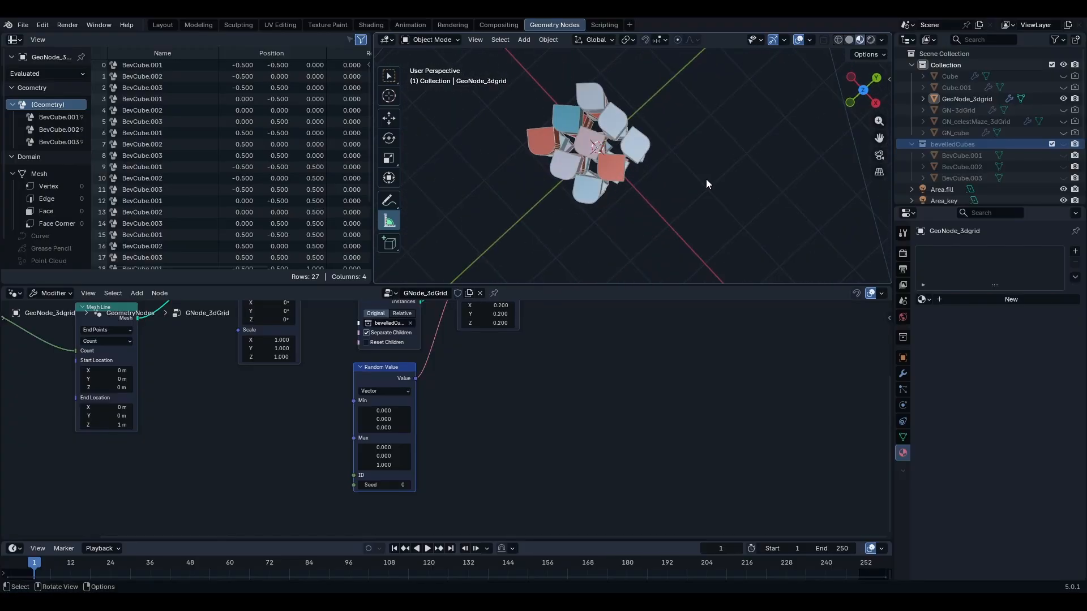
key(KP_7)
shift+middle_drag(661, 210, 655, 181)
scroll(651, 165, up, 3)
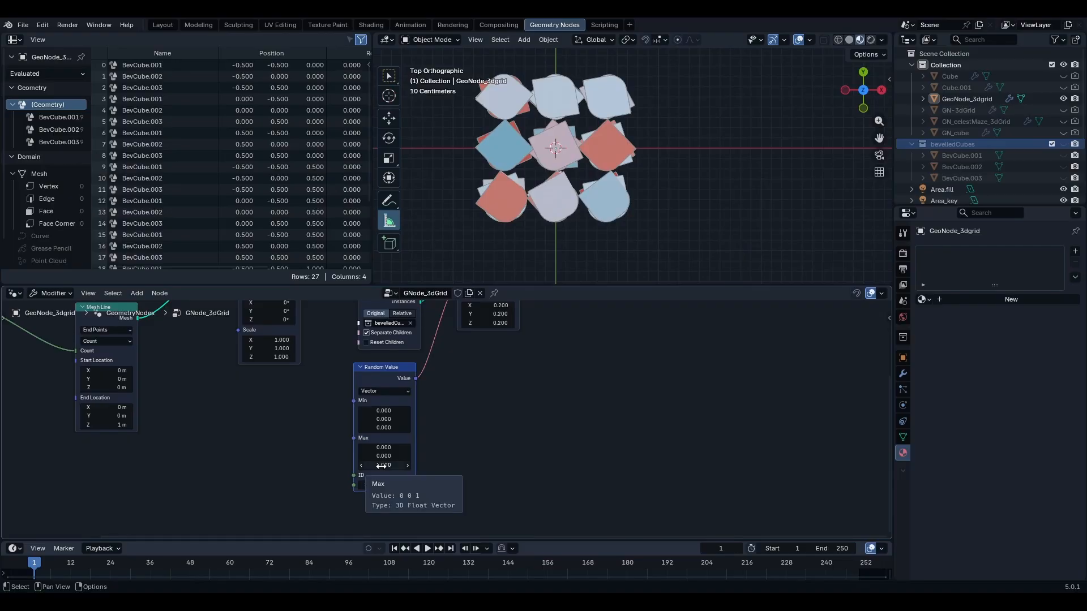
Step: Set the Z component of the Random Value node's Max vector to 7.5
drag(381, 465, 453, 465)
middle_drag(568, 225, 566, 163)
mouse_move(383, 465)
mouse_down()
mouse_move(447, 465)
mouse_move(379, 465)
mouse_up()
middle_drag(481, 420, 457, 459)
scroll(527, 426, down, 6)
middle_drag(528, 426, 476, 435)
scroll(538, 431, up, 2)
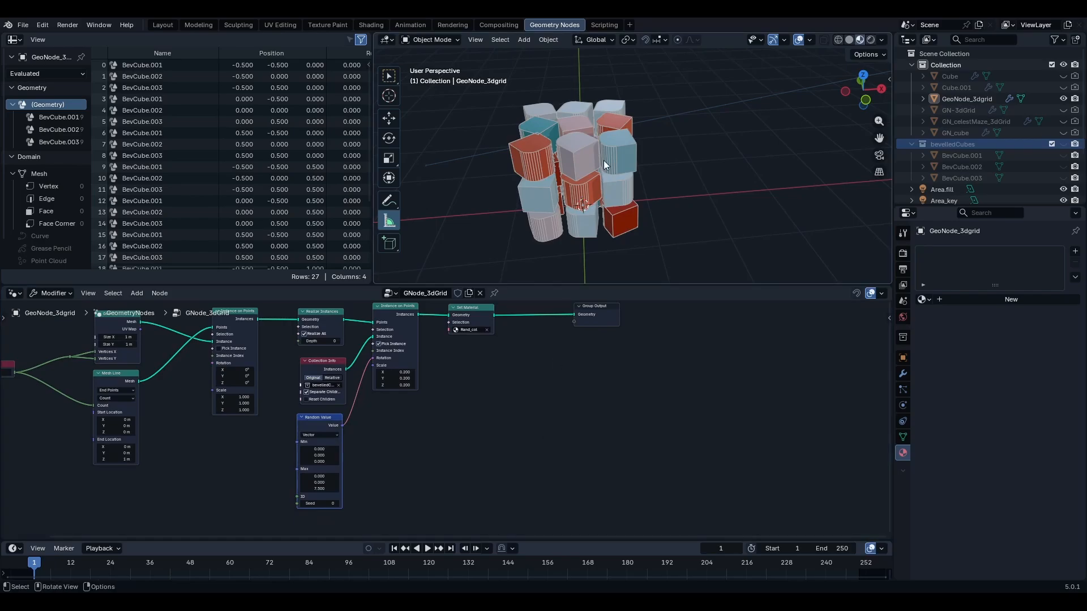
Step: Examine the cube grid from several angles and distances to judge the random Z rotation
middle_drag(552, 150, 640, 142)
scroll(648, 171, down, 4)
scroll(648, 171, up, 7)
scroll(664, 219, down, 4)
middle_drag(664, 219, 714, 205)
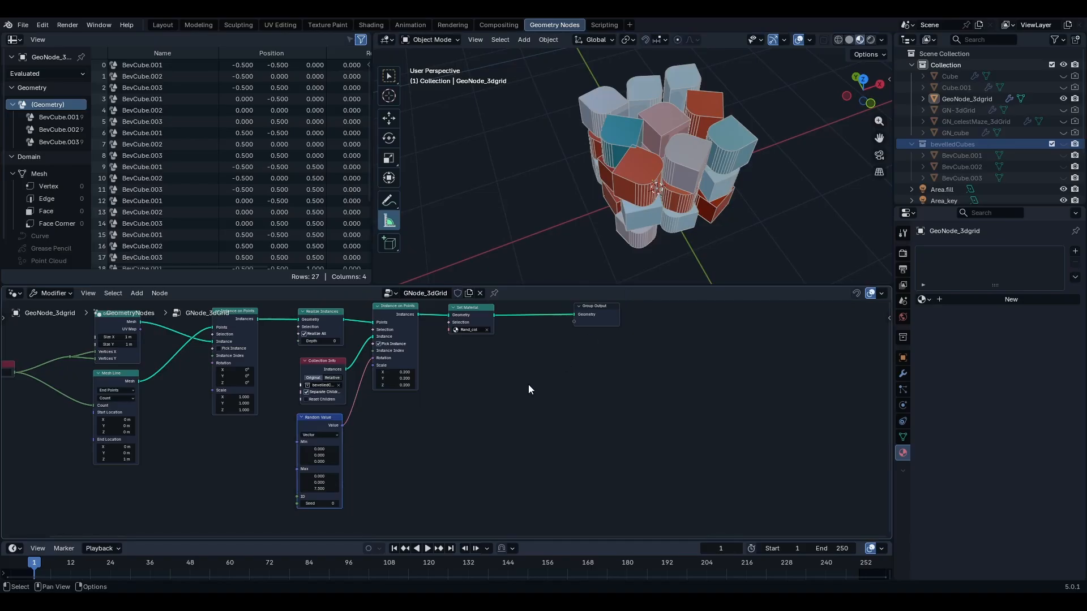
middle_drag(727, 141, 592, 162)
scroll(582, 162, up, 3)
scroll(592, 162, down, 3)
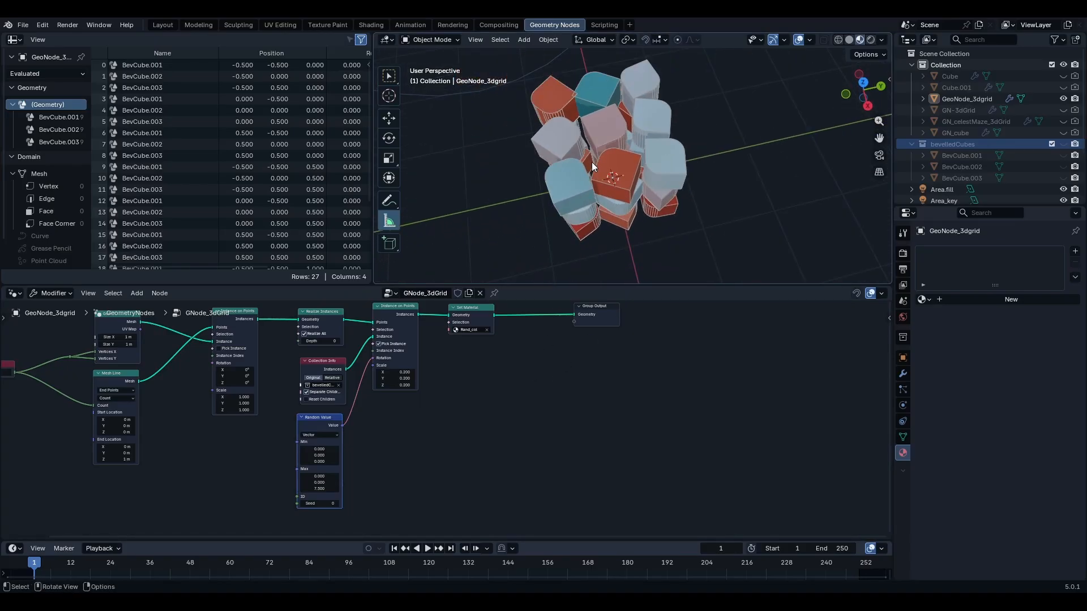
middle_drag(607, 219, 664, 179)
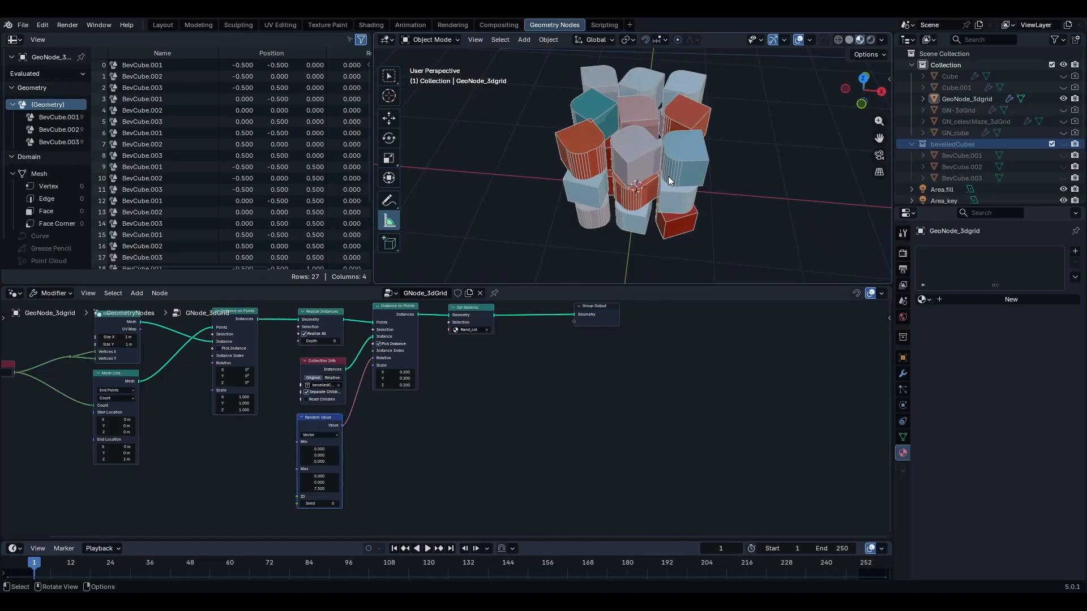
scroll(644, 193, up, 2)
middle_drag(644, 193, 675, 192)
mouse_move(360, 406)
middle_down()
mouse_move(427, 422)
mouse_move(417, 403)
mouse_move(379, 403)
middle_up()
scroll(380, 403, up, 4)
middle_drag(694, 225, 710, 188)
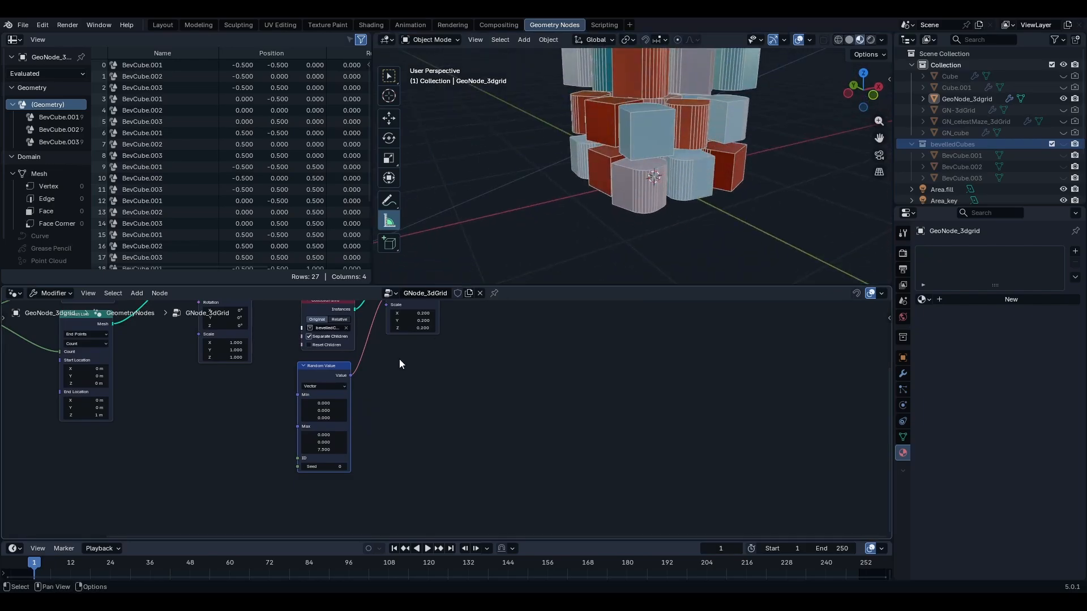
Step: Insert a Vector Math node set to Snap between Random Value and the Rotation input of the second Instance on Points
middle_drag(404, 343, 368, 401)
scroll(396, 426, down, 2)
scroll(395, 426, up, 1)
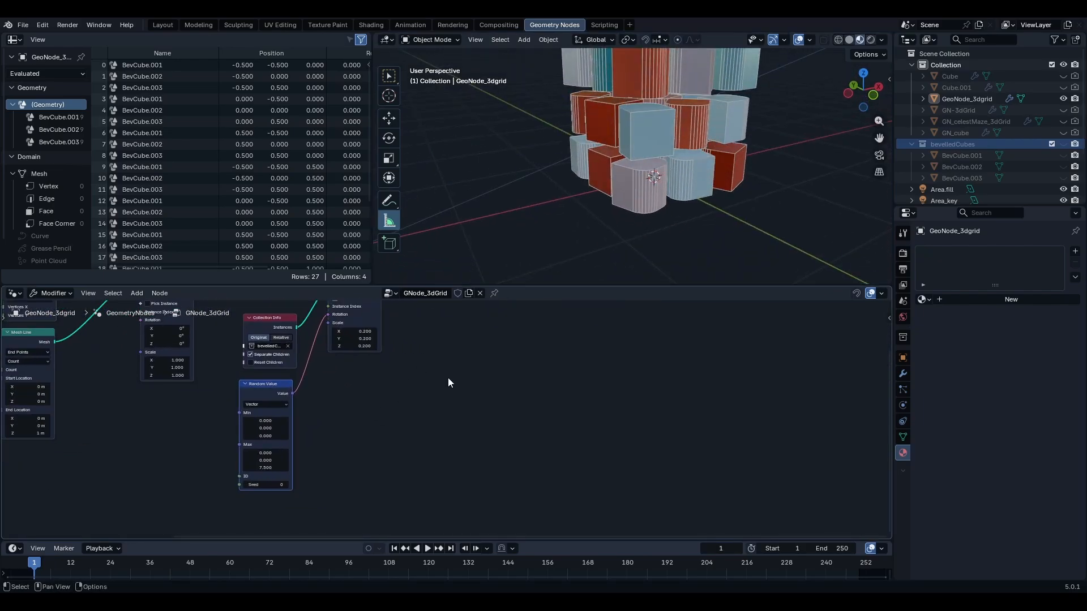
scroll(689, 174, down, 3)
middle_drag(688, 175, 688, 214)
scroll(250, 467, up, 5)
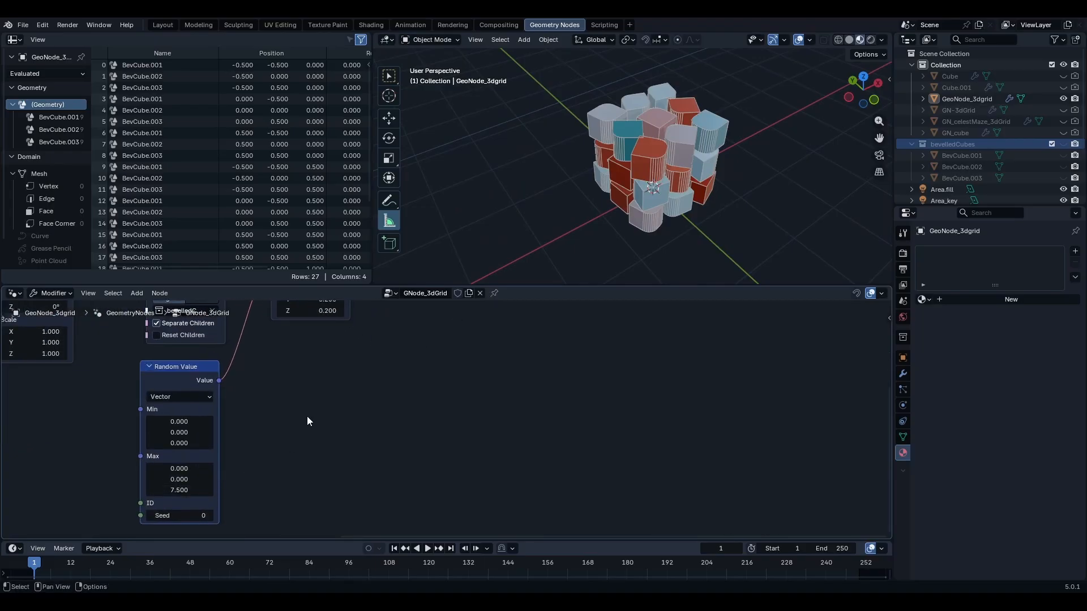
scroll(306, 421, down, 4)
key(shift+a)
mouse_move(406, 417)
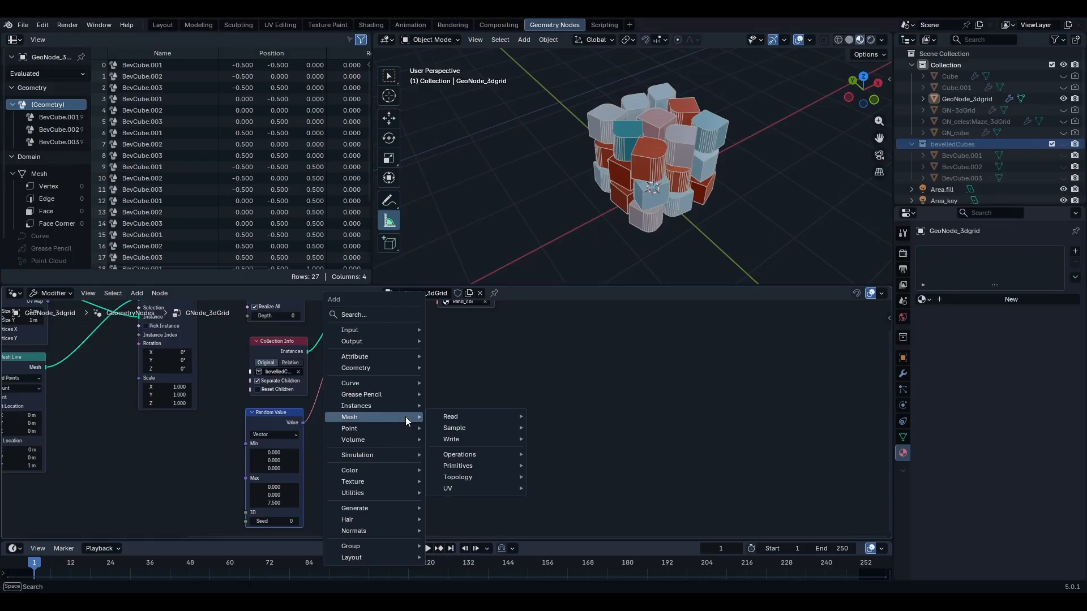
text(snap)
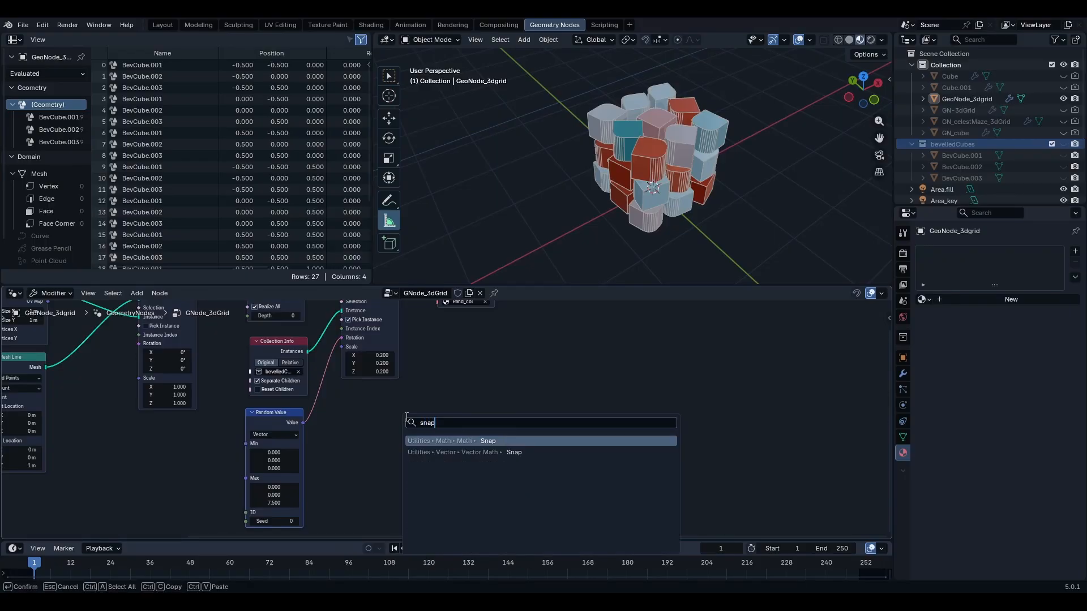
click(492, 453)
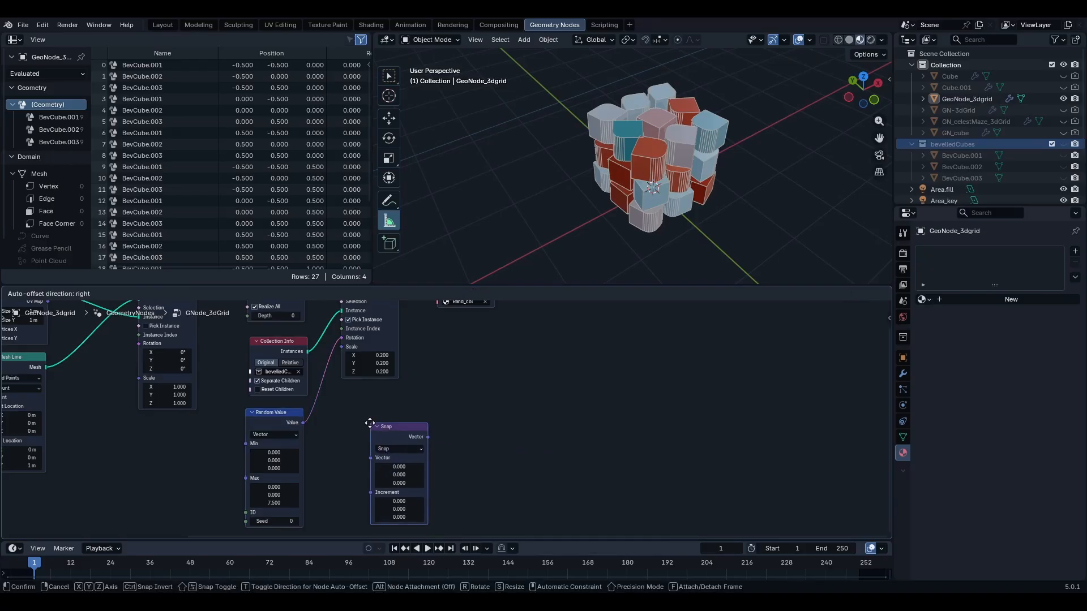
click(318, 392)
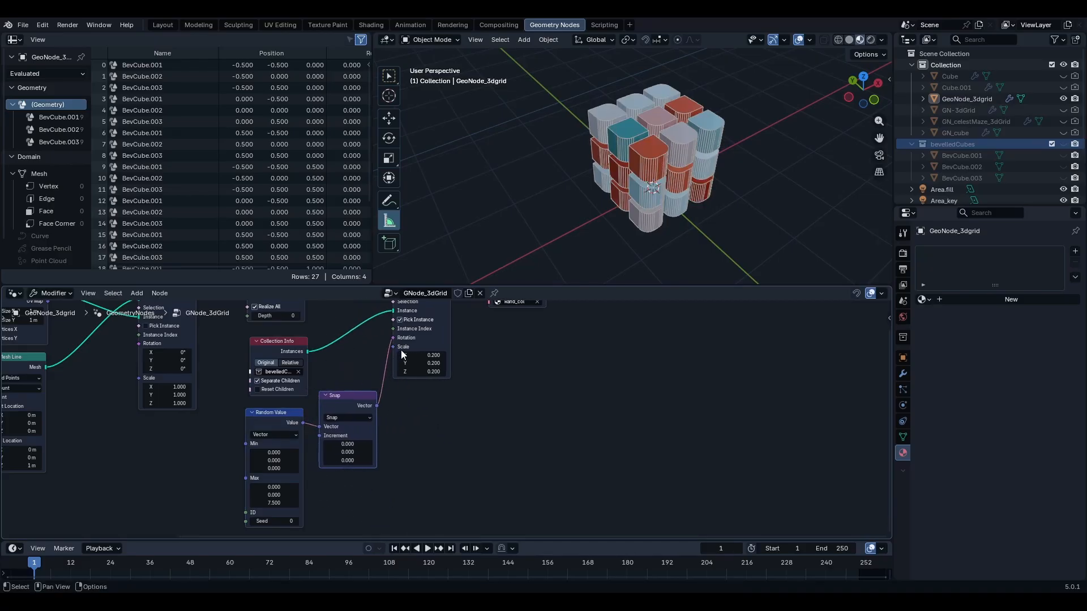
Step: Move the second Instance on Points and the nodes after it farther from the Snap node to make room
middle_drag(472, 336, 380, 413)
scroll(380, 415, down, 3)
drag(666, 486, 363, 320)
key(g)
click(418, 339)
scroll(311, 487, up, 2)
middle_drag(310, 487, 438, 408)
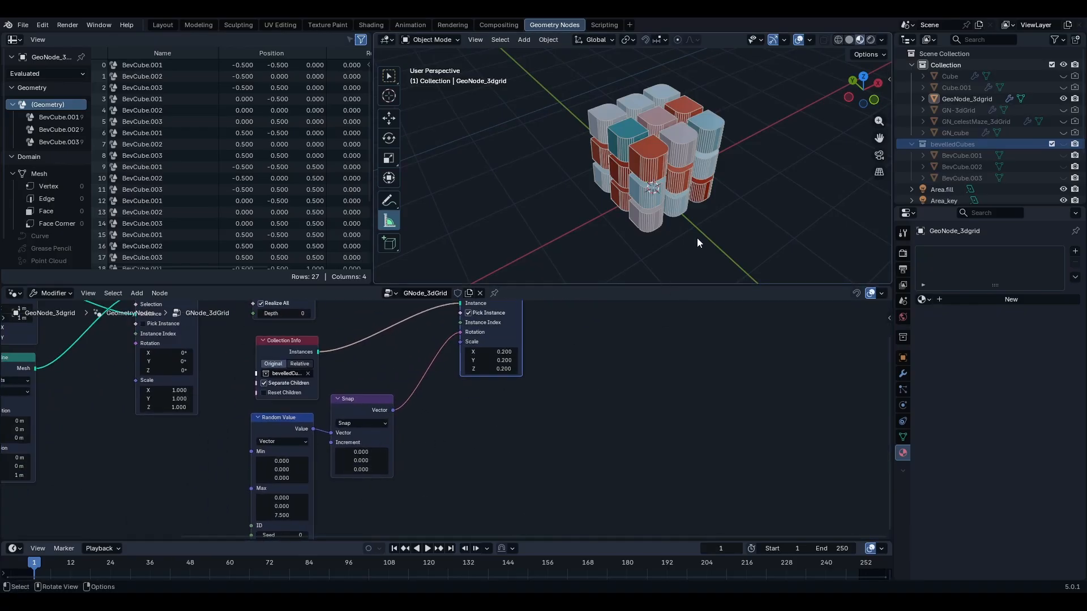
Step: Try Z Increment values of 90 and 113.2 on the Snap node
middle_drag(697, 238, 654, 144)
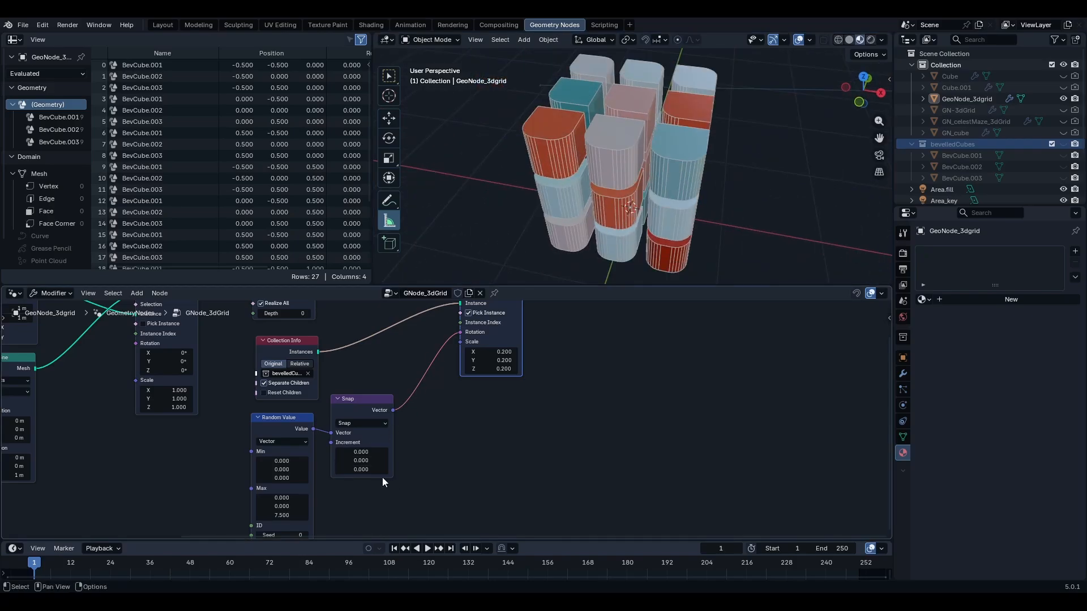
middle_drag(416, 463, 456, 423)
scroll(456, 424, up, 2)
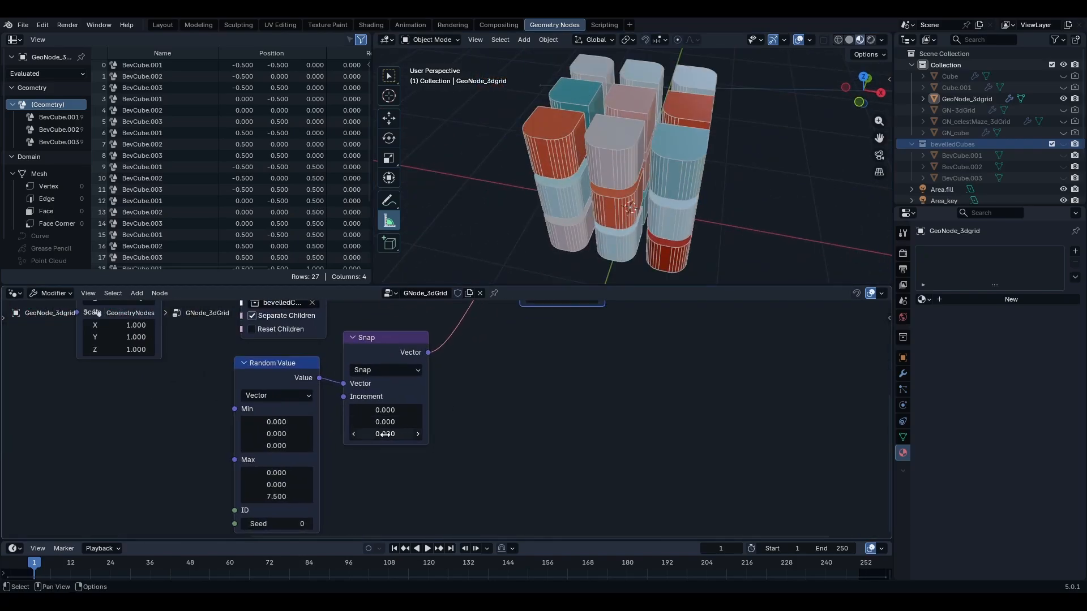
click(386, 435)
text(90)
key(Return)
middle_drag(572, 195, 649, 168)
mouse_move(377, 435)
mouse_down()
mouse_move(413, 435)
mouse_move(397, 435)
mouse_up()
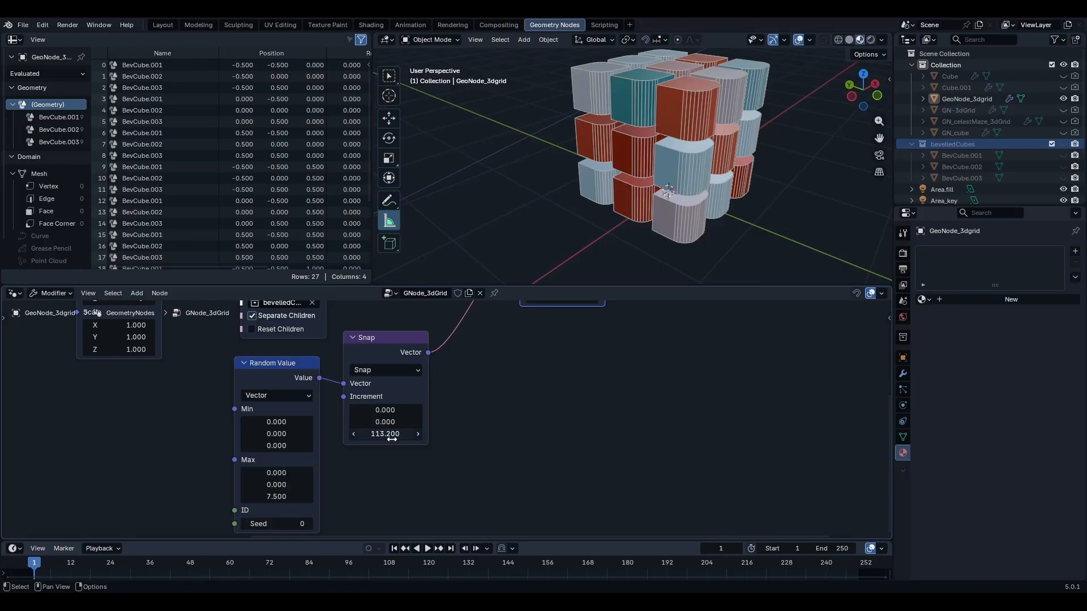
Step: Align the Random Value node directly below Collection Info and place the Snap node level beside it
middle_drag(522, 413, 395, 434)
scroll(399, 435, down, 3)
middle_drag(669, 95, 652, 136)
scroll(395, 397, up, 2)
shift+middle_drag(349, 427, 374, 483)
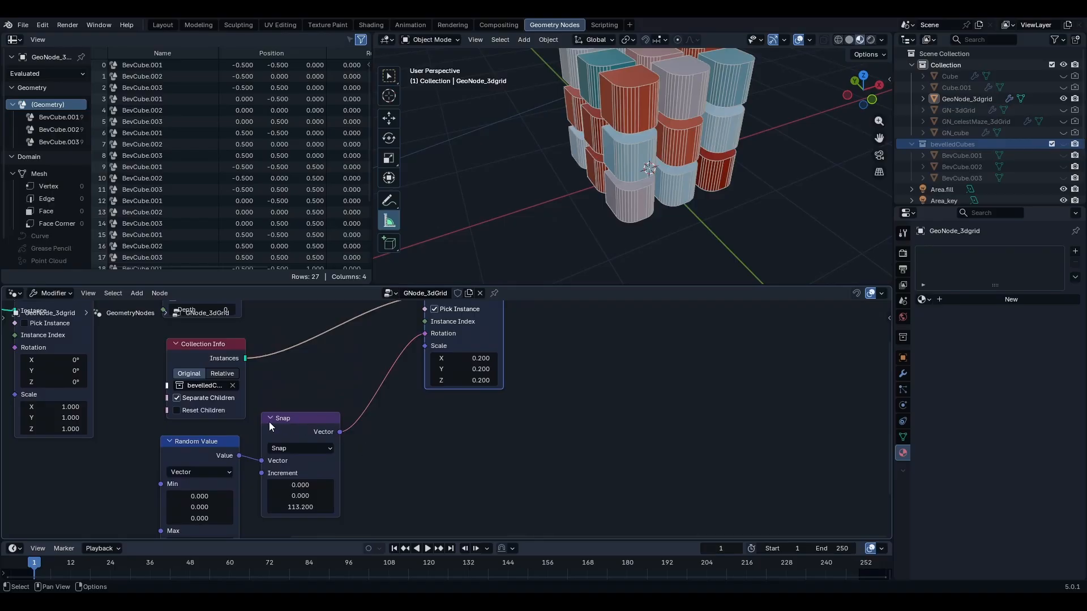
drag(228, 446, 236, 429)
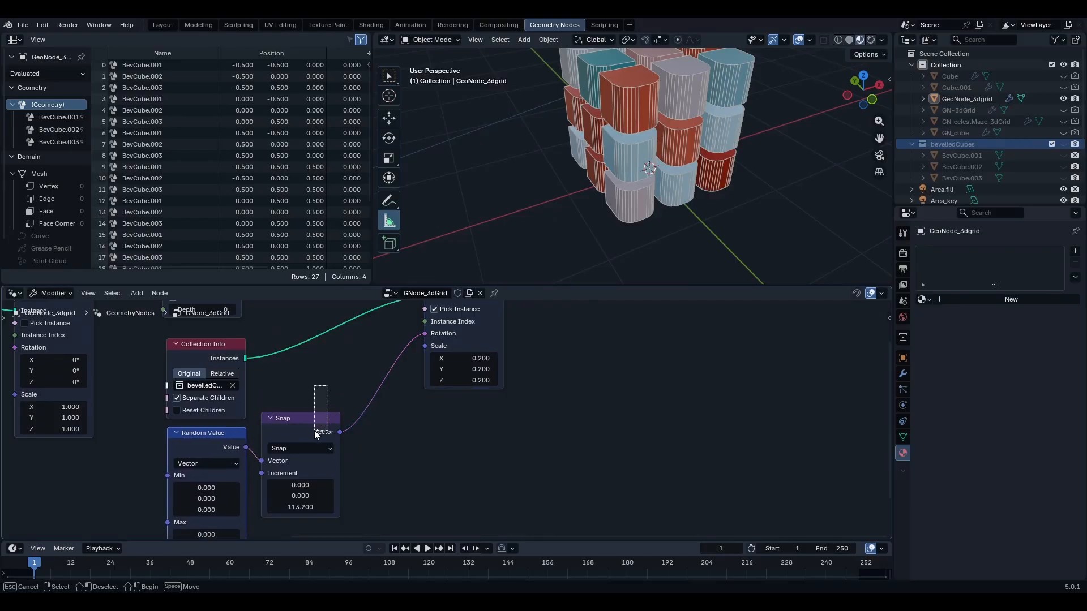
drag(311, 418, 312, 434)
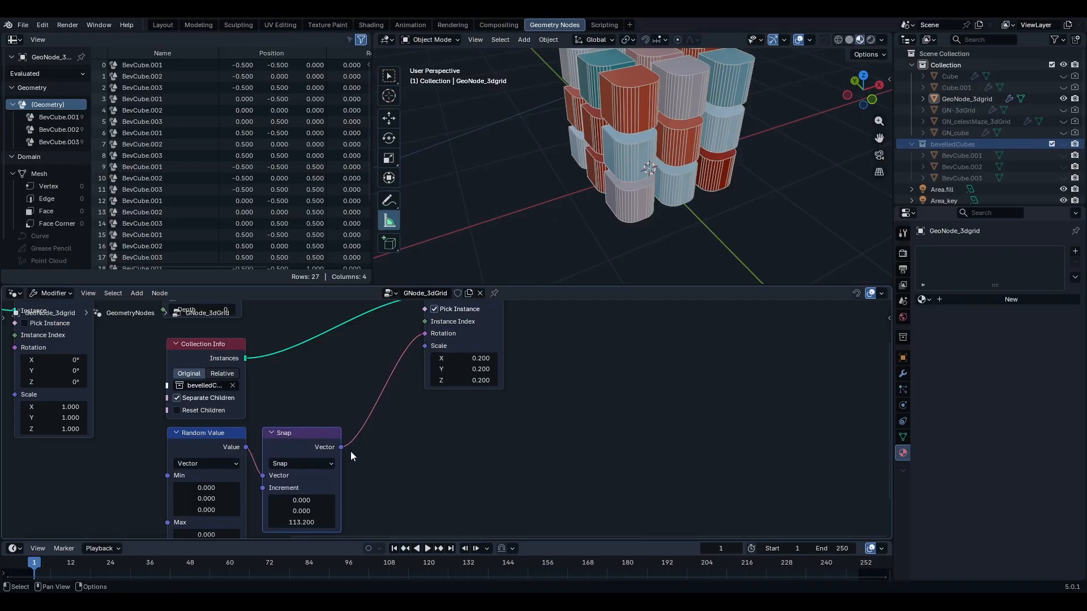
middle_drag(410, 438, 430, 383)
scroll(431, 382, down, 1)
scroll(430, 382, down, 2)
scroll(431, 382, up, 1)
middle_drag(446, 338, 434, 381)
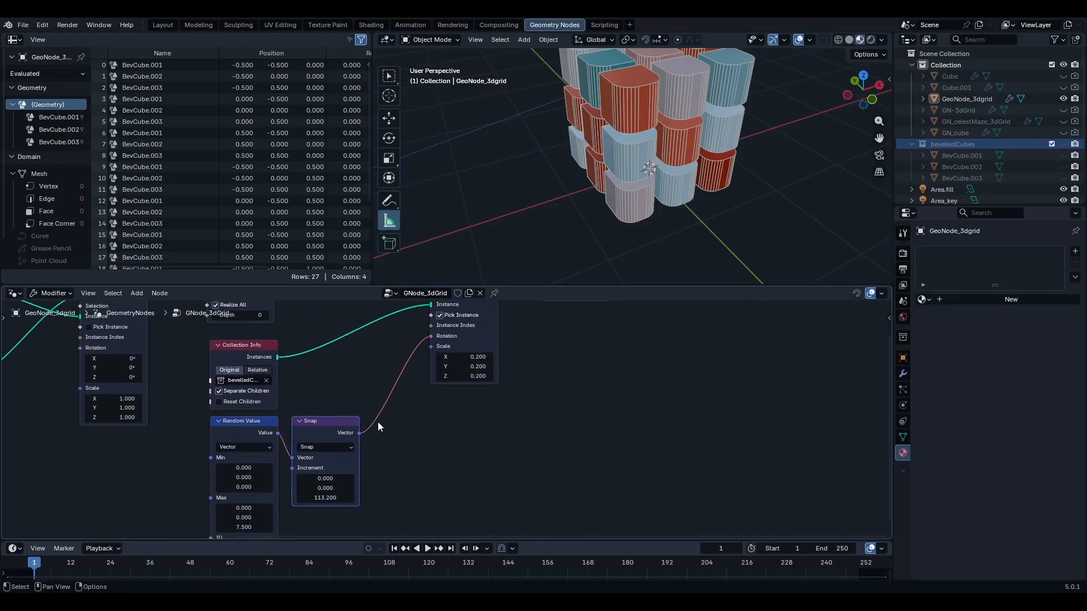
Step: Set the Snap node's Z Increment to pi/2
middle_drag(378, 422, 429, 389)
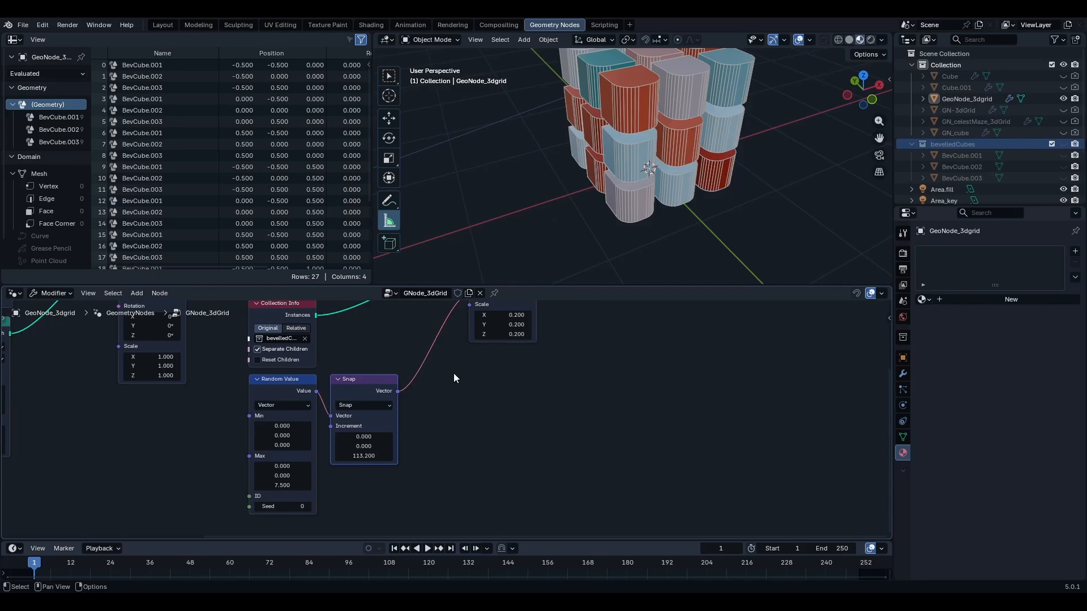
scroll(345, 385, down, 1)
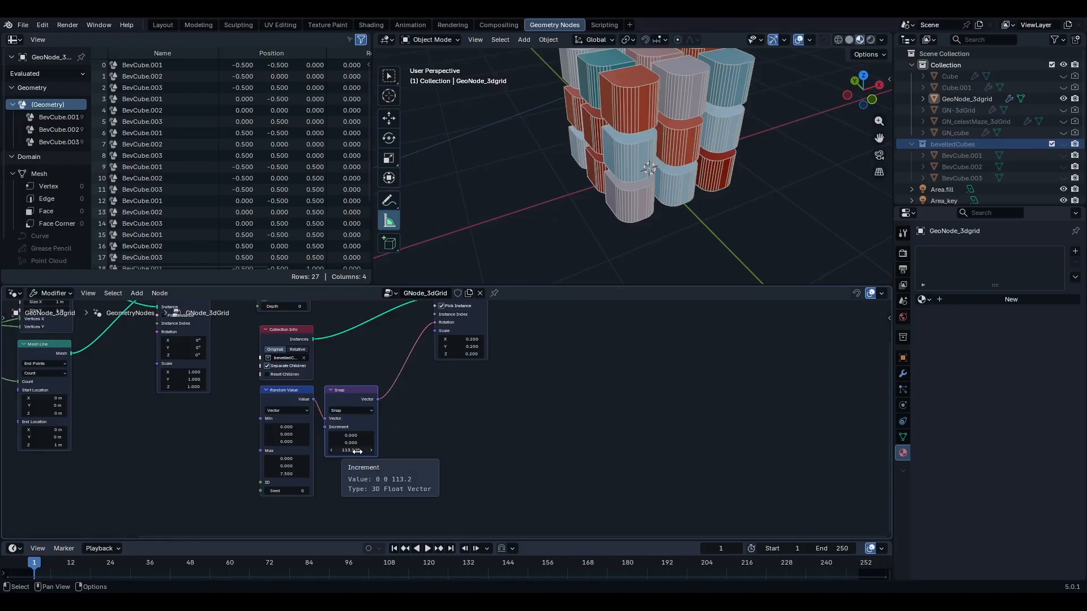
scroll(440, 362, up, 3)
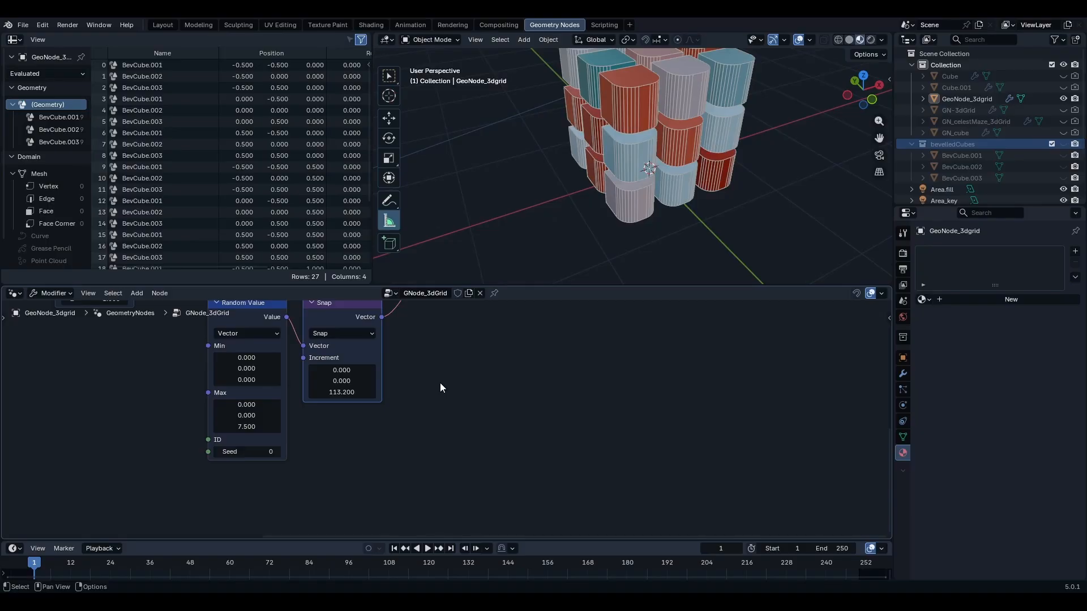
click(344, 393)
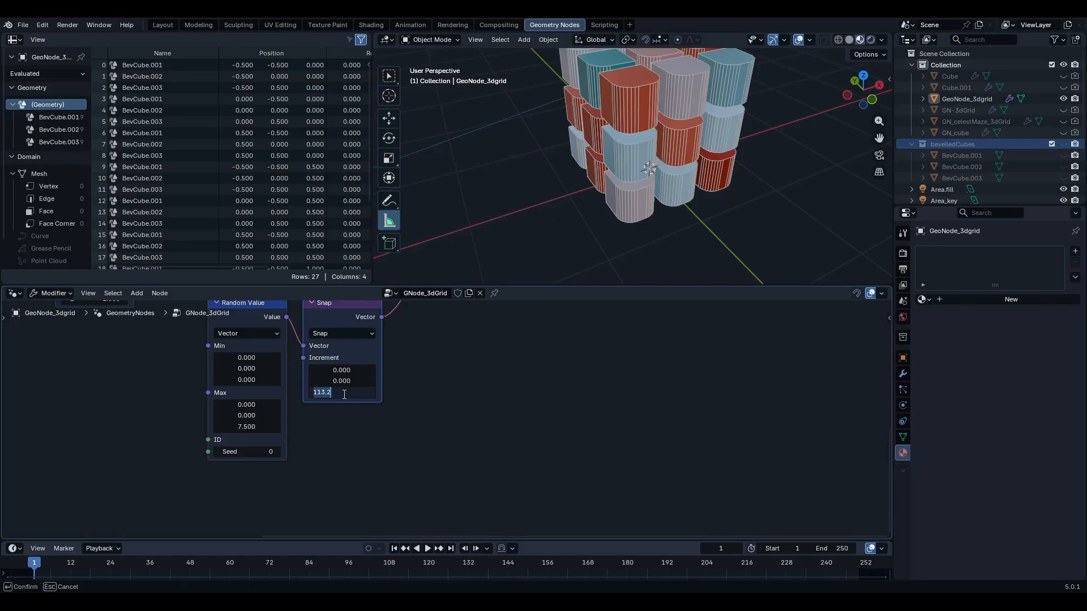
key(Return)
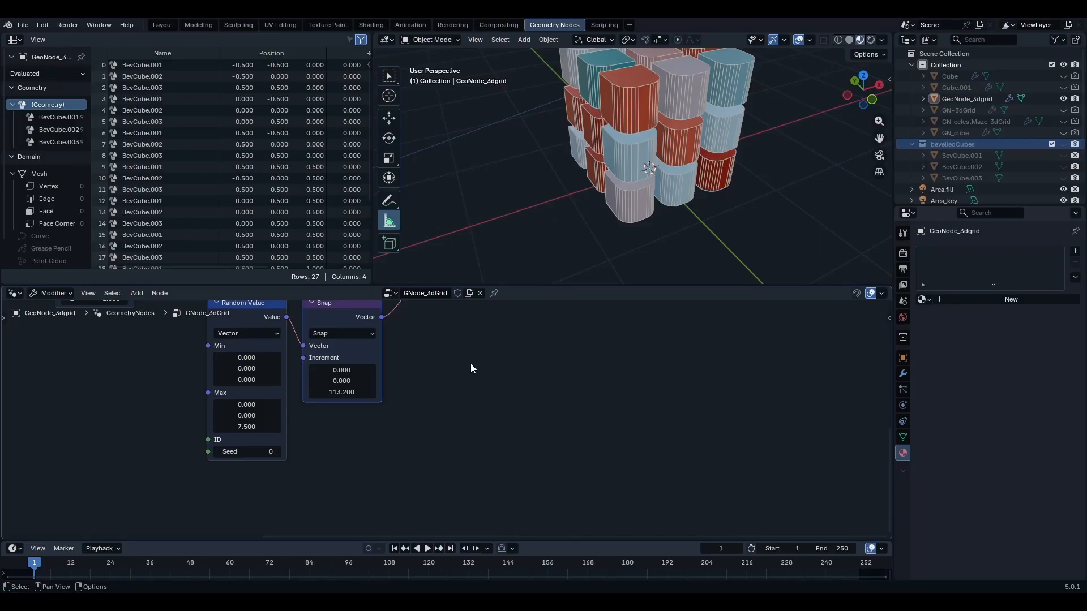
scroll(377, 398, up, 1)
double_click(346, 391)
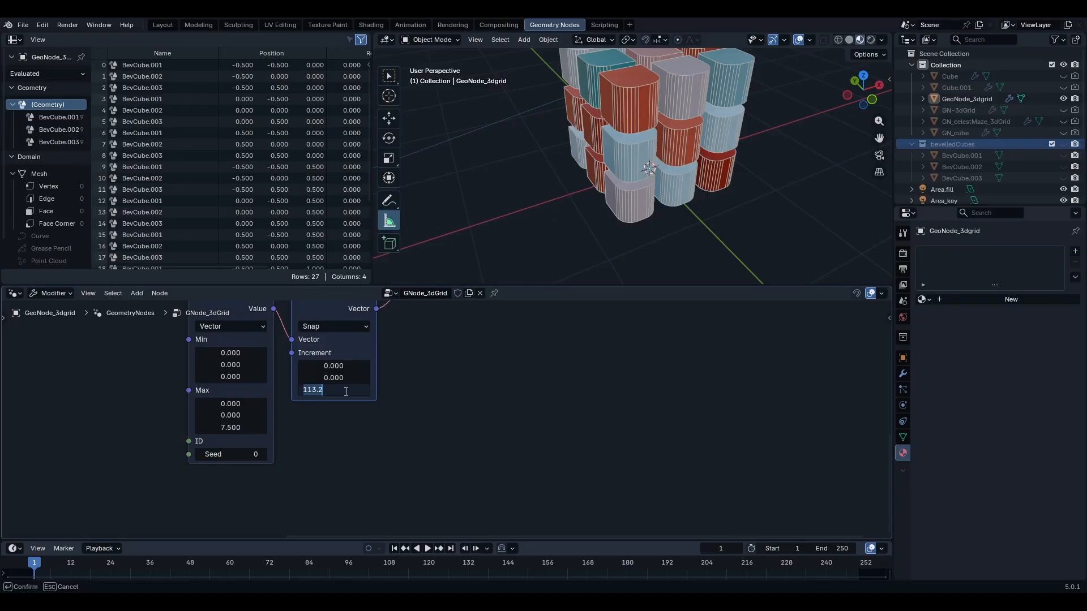
text(pi/2)
key(Return)
Step: Set the Random Value node's Seed to 37 with the cubes seen in a close perspective view
scroll(606, 192, down, 4)
middle_drag(607, 190, 690, 244)
scroll(644, 191, up, 2)
scroll(664, 205, up, 3)
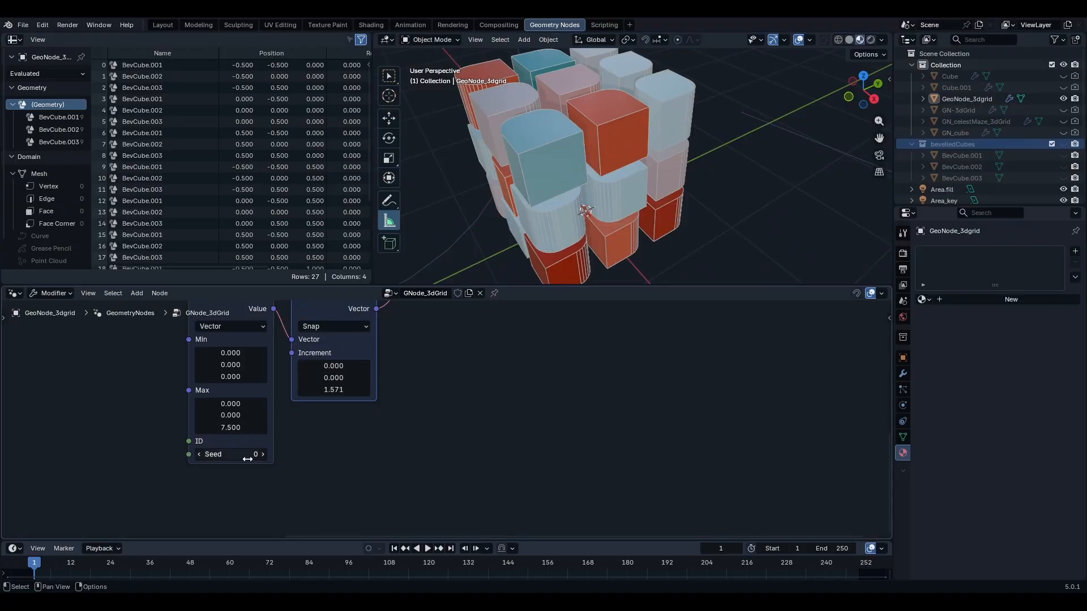
drag(229, 454, 291, 454)
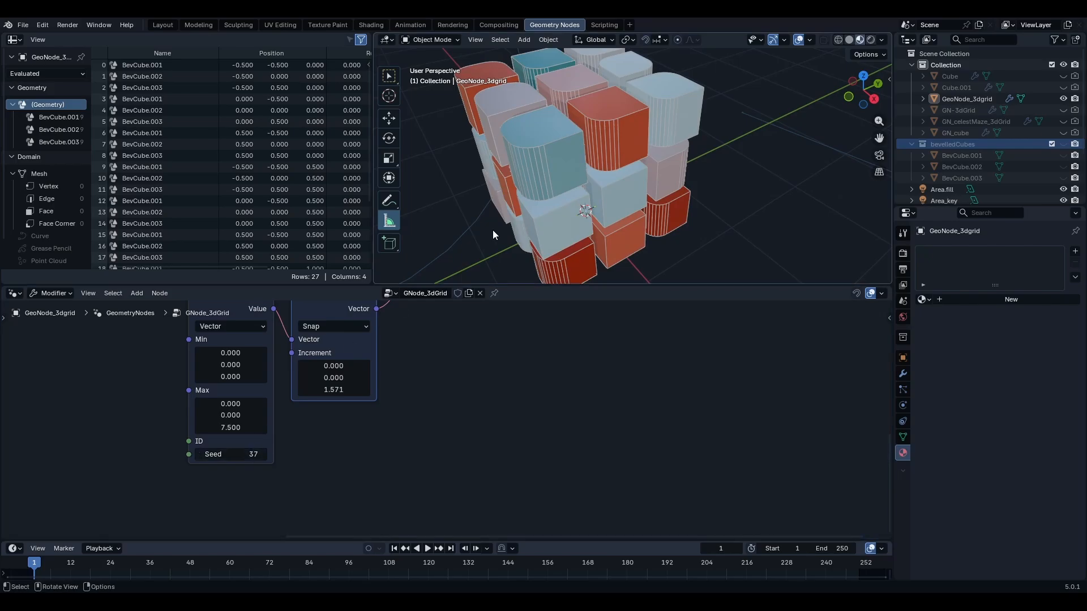
Step: Raise the Random Value node's Seed to 63 while watching the grid in top orthographic view
scroll(641, 135, down, 4)
key(KP_7)
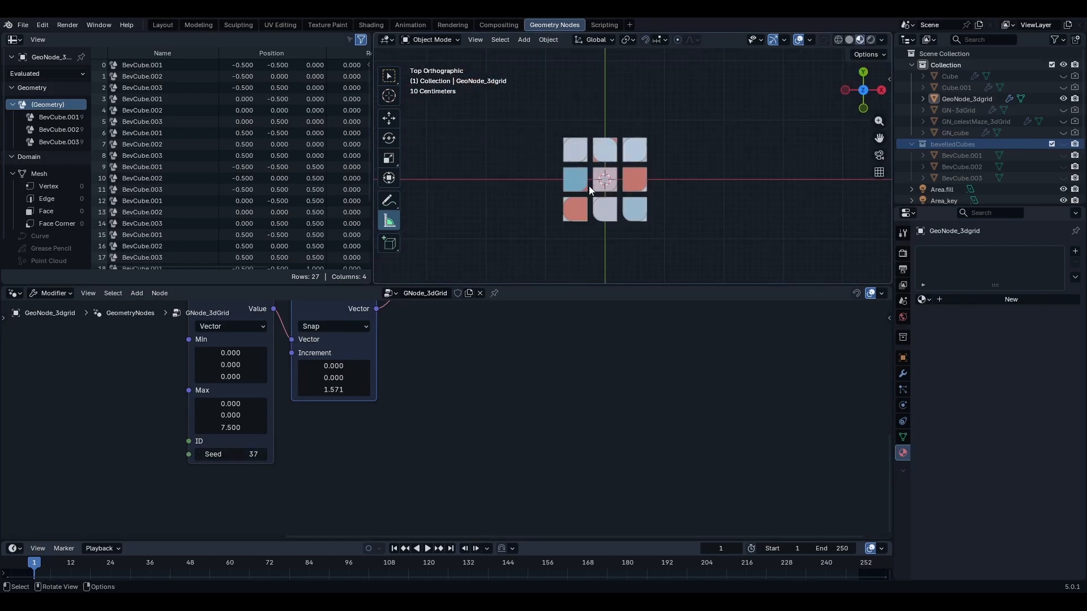
scroll(588, 186, up, 4)
drag(238, 454, 259, 456)
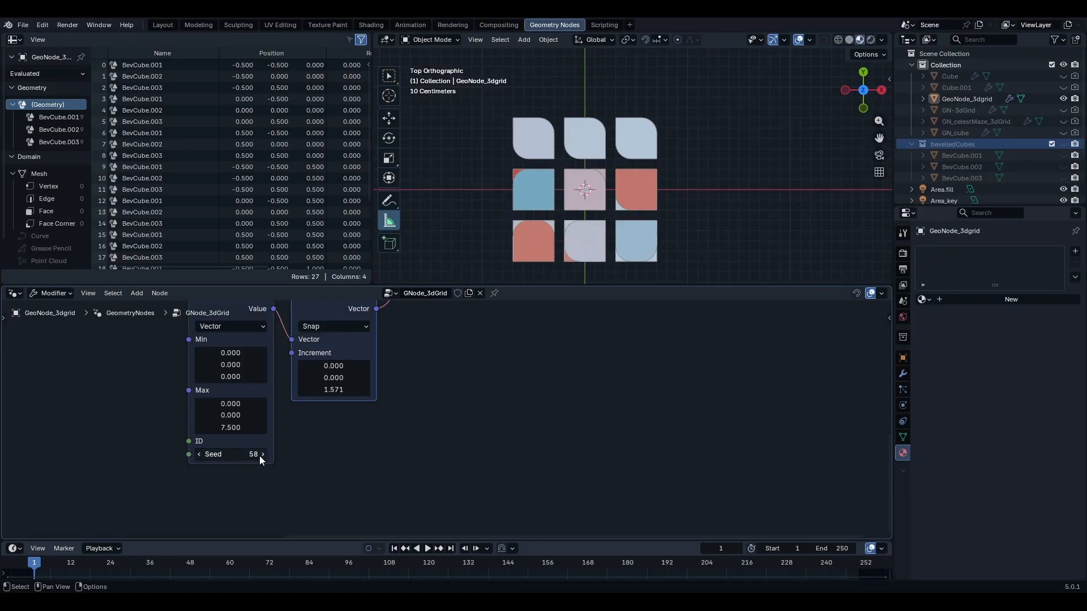
click(263, 455)
click(263, 455)
click(263, 456)
click(263, 455)
click(262, 455)
Step: Raise the Random Value node's Seed to 69 while viewing the cubes in perspective
middle_drag(549, 189, 566, 98)
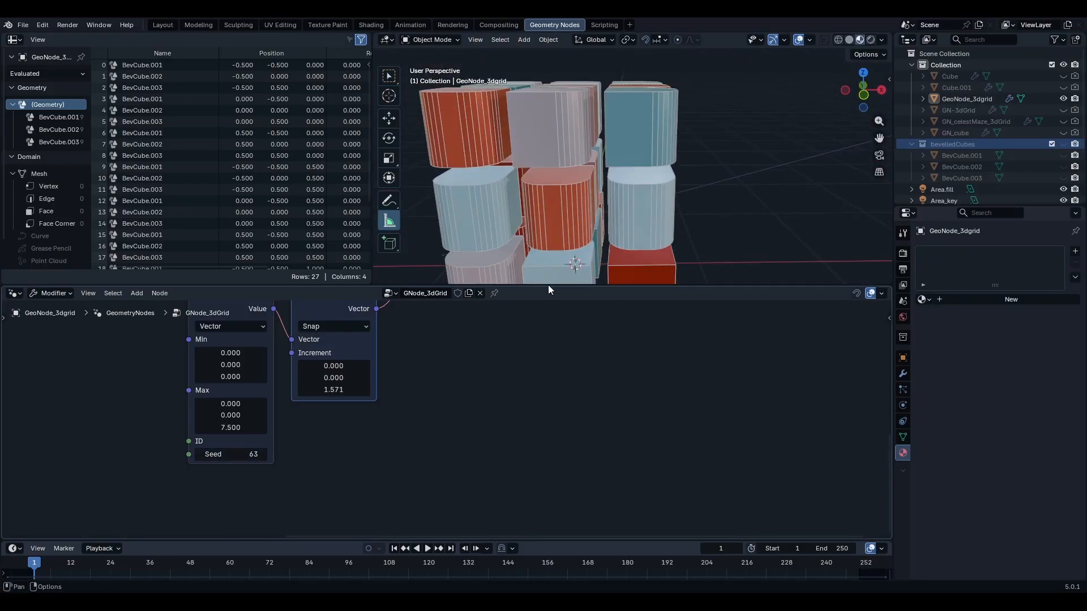
middle_drag(548, 283, 599, 184)
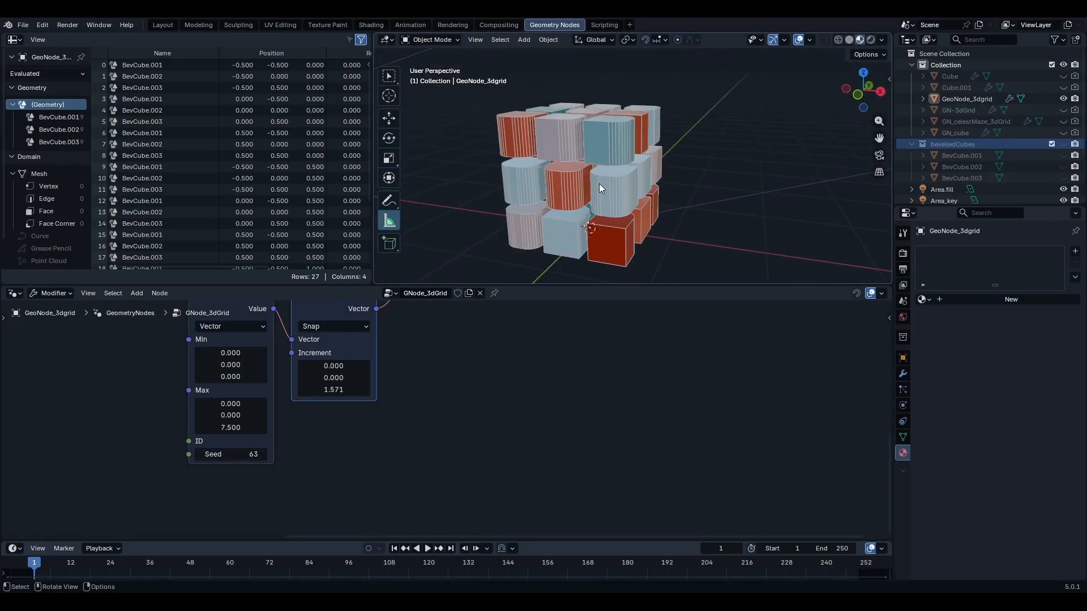
click(263, 456)
click(262, 456)
click(263, 456)
click(263, 456)
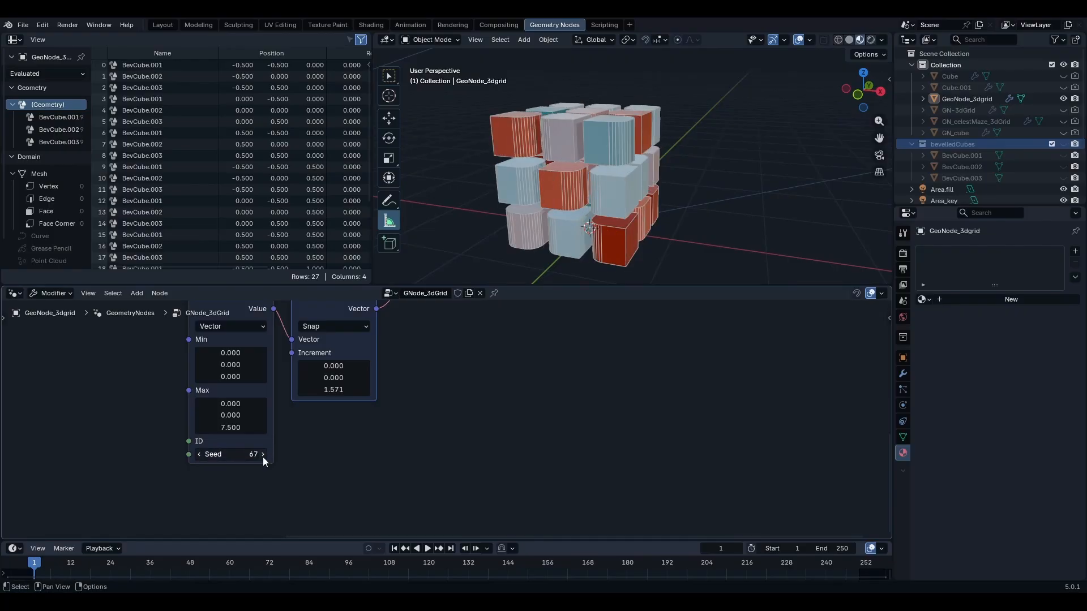
middle_drag(752, 167, 643, 155)
click(262, 455)
click(263, 455)
Step: Examine the cubes' snapped rotations from another angle and review the Random Value and Snap nodes
scroll(664, 164, down, 3)
scroll(643, 185, up, 3)
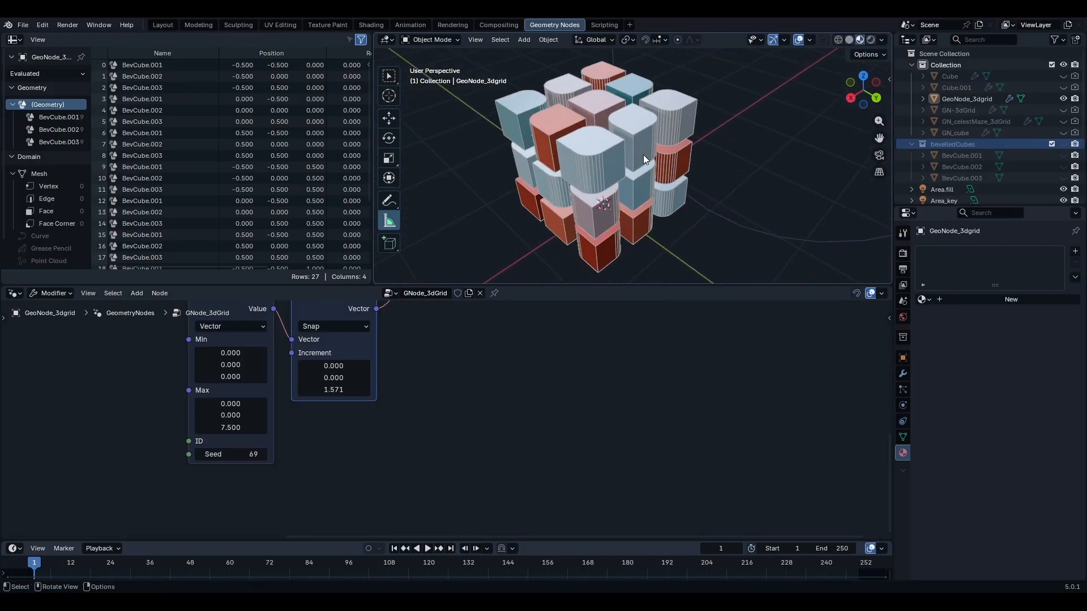
middle_drag(544, 364, 465, 431)
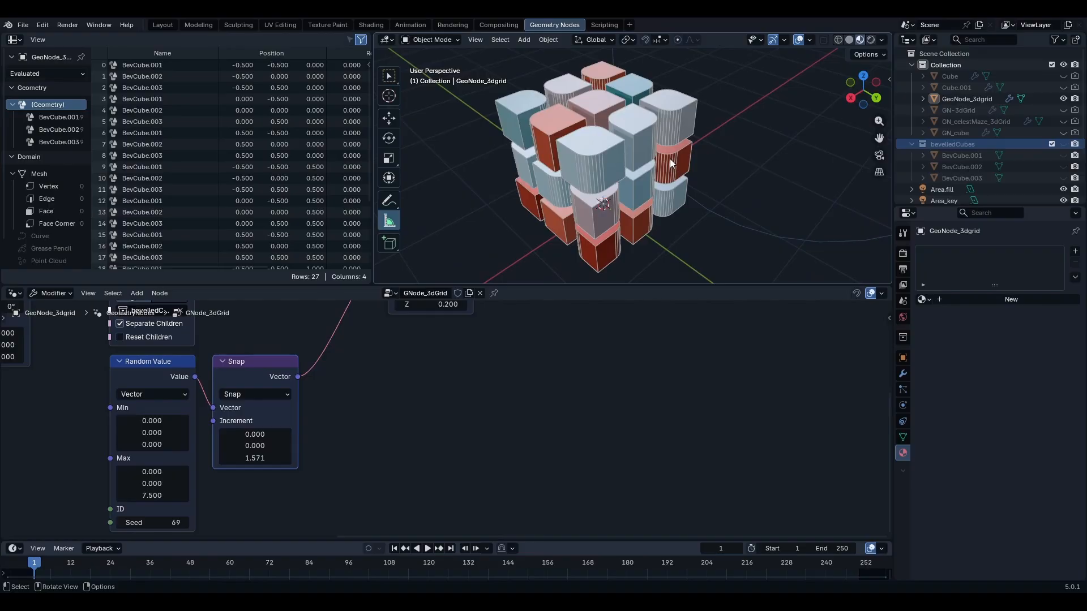
scroll(670, 159, down, 3)
middle_drag(670, 159, 695, 170)
scroll(673, 165, up, 2)
scroll(631, 152, up, 2)
scroll(589, 201, up, 3)
scroll(609, 199, down, 2)
scroll(609, 189, up, 1)
scroll(705, 189, down, 2)
scroll(707, 149, down, 2)
scroll(372, 406, down, 3)
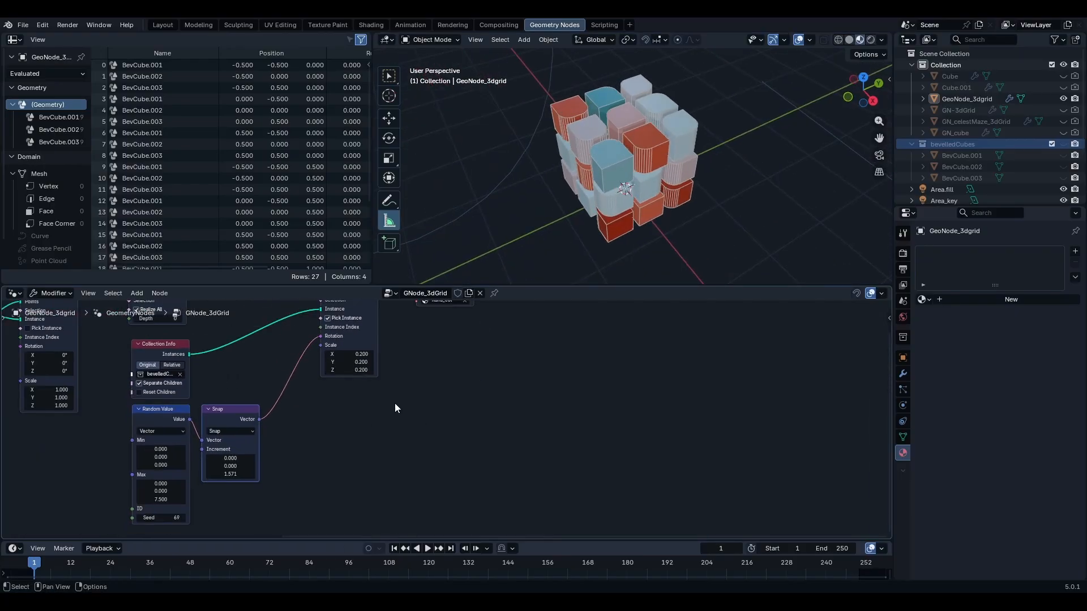
Step: Add a vector Random Value node linked to the Scale input of the node instancing the bevelled cubes, placed beneath it
middle_drag(644, 202, 607, 199)
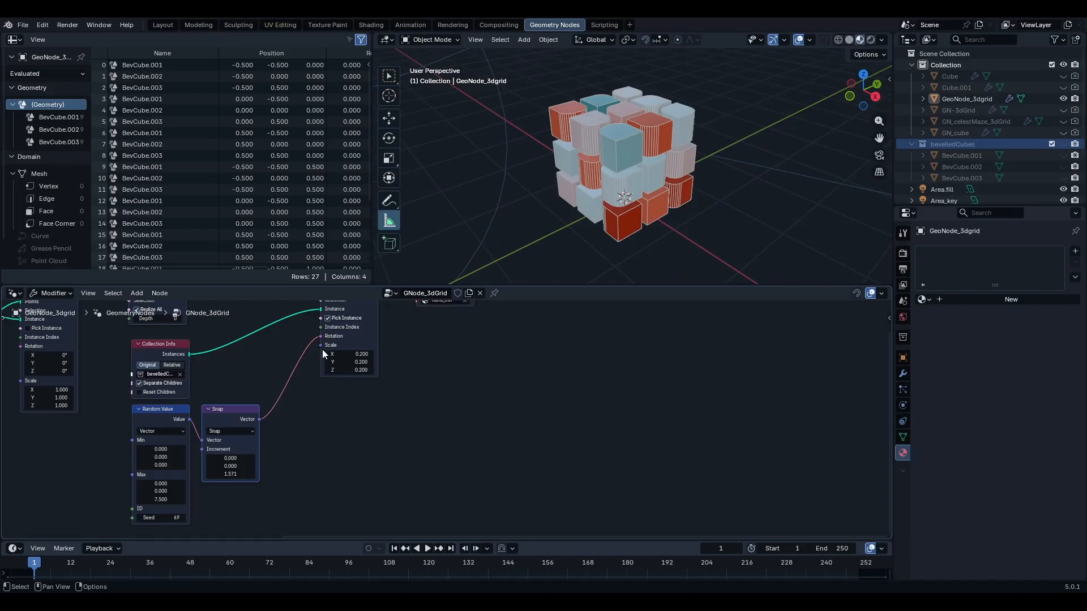
scroll(345, 361, down, 2)
click(345, 362)
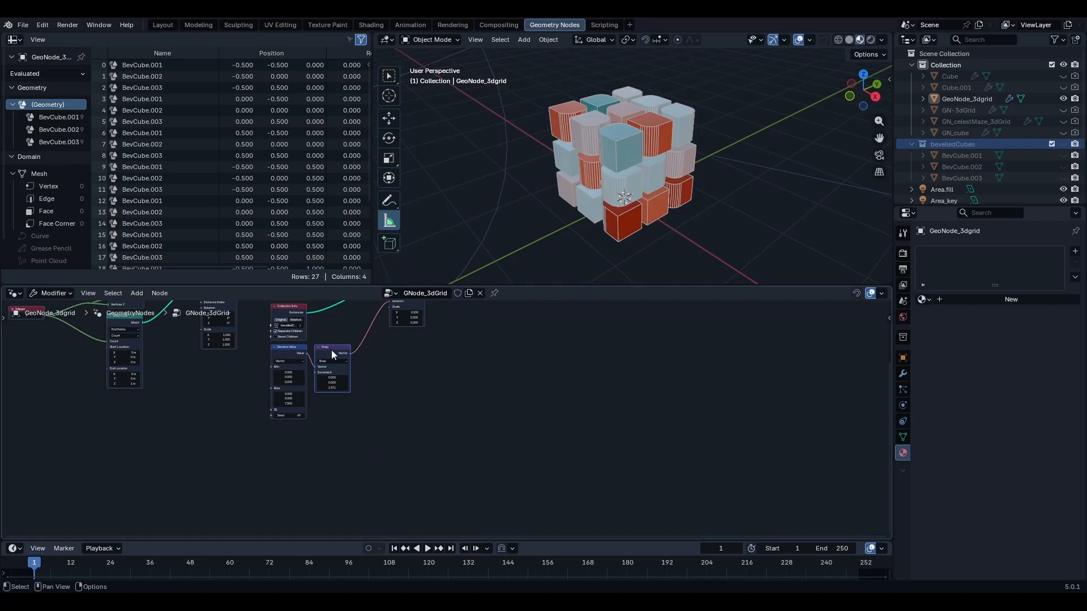
scroll(339, 351, up, 3)
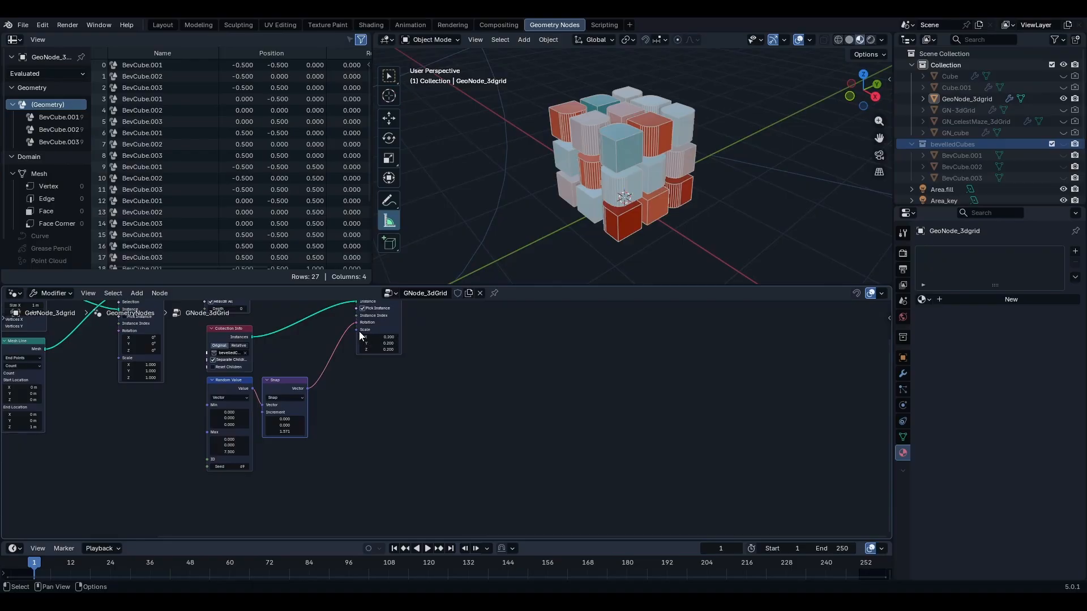
drag(360, 336, 384, 406)
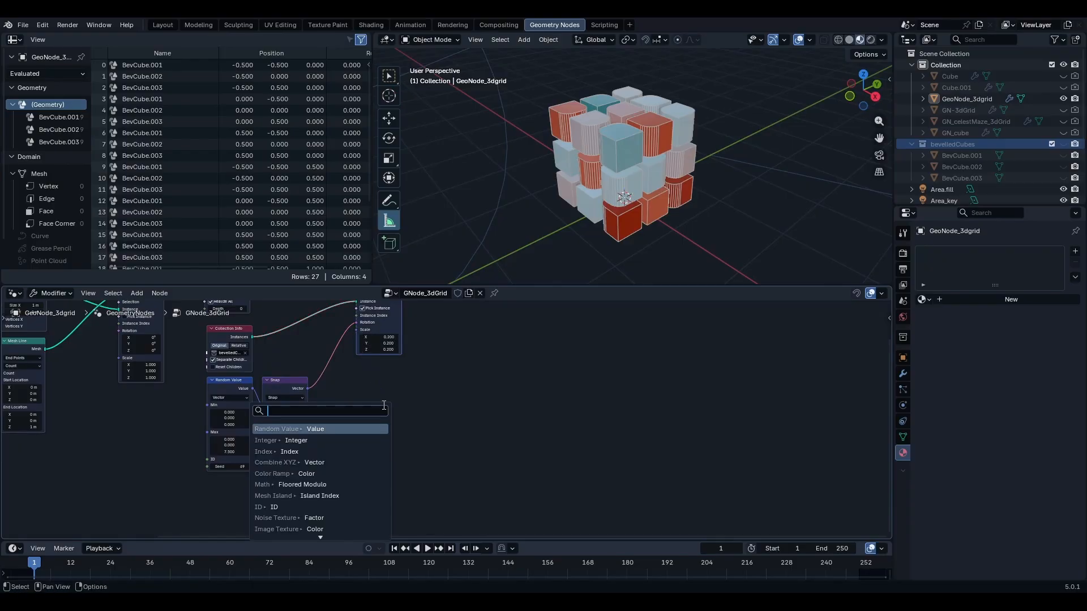
key(Return)
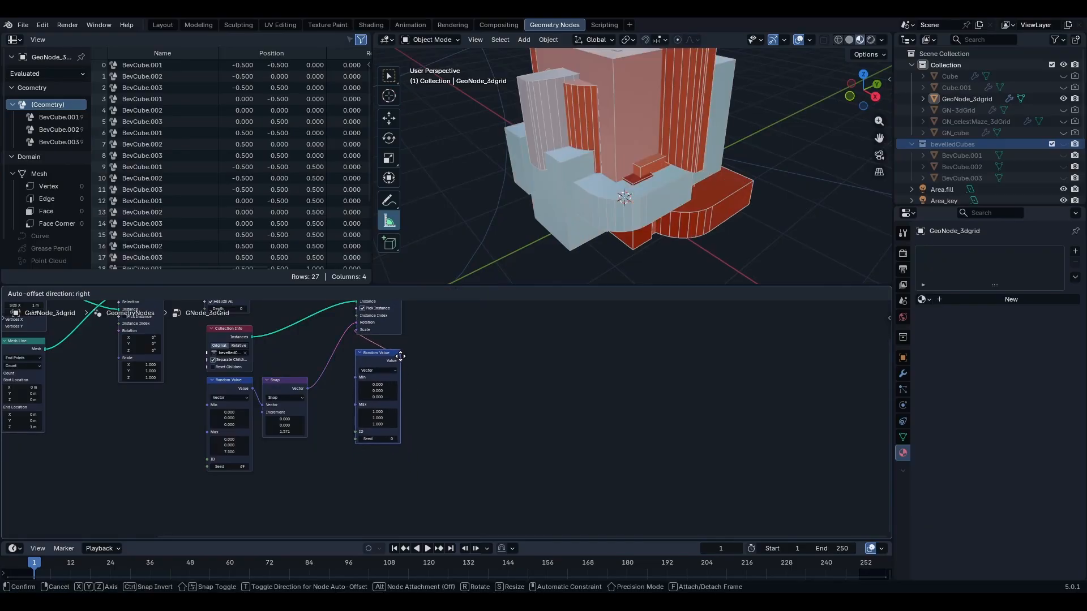
click(402, 353)
Step: Examine the randomly scaled cubes and review the Min and Max vectors of both Random Value nodes
scroll(628, 168, down, 6)
shift+middle_drag(618, 145, 633, 189)
scroll(428, 395, up, 6)
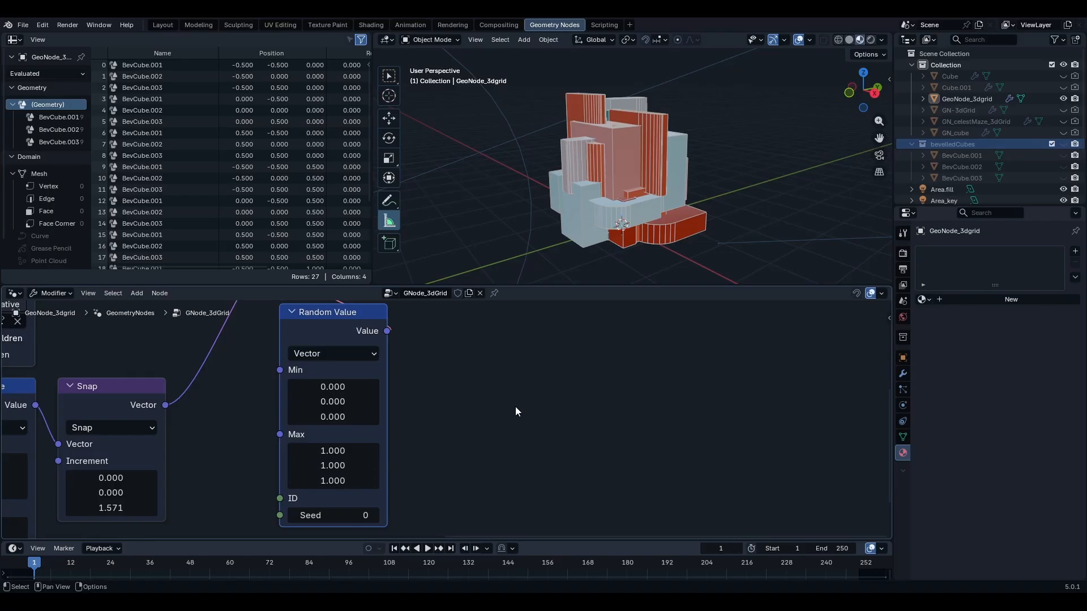
middle_drag(510, 416, 557, 404)
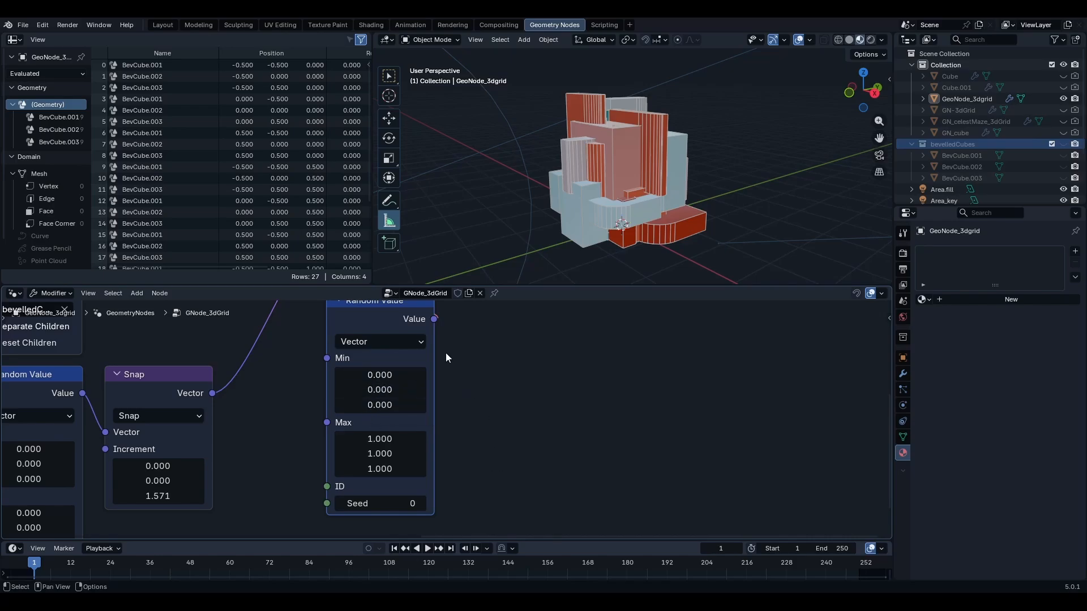
middle_drag(277, 448, 348, 419)
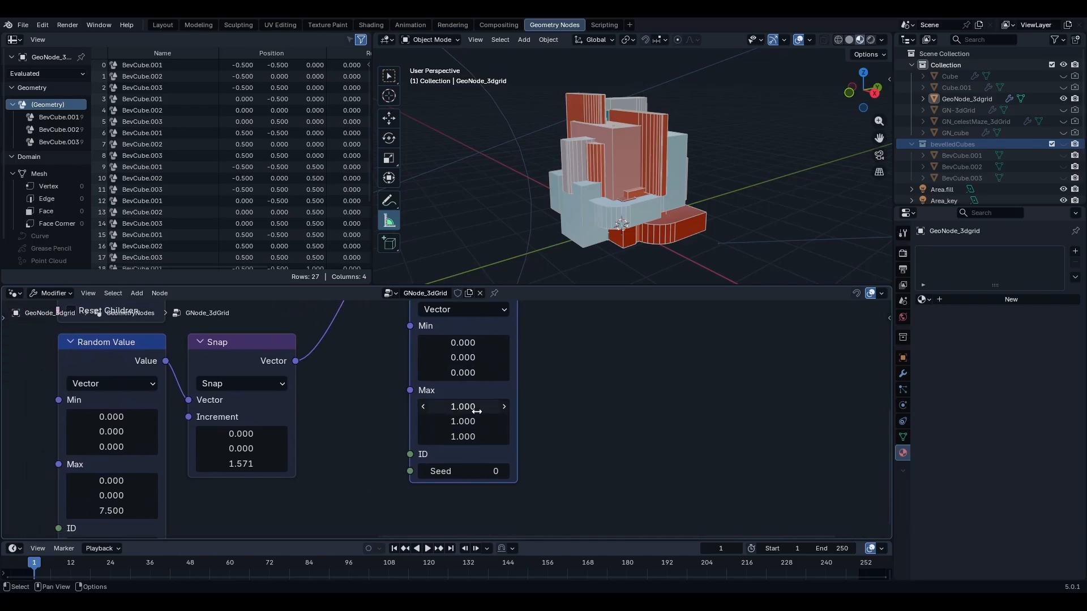
scroll(341, 471, down, 2)
middle_drag(545, 393, 378, 379)
scroll(378, 380, down, 2)
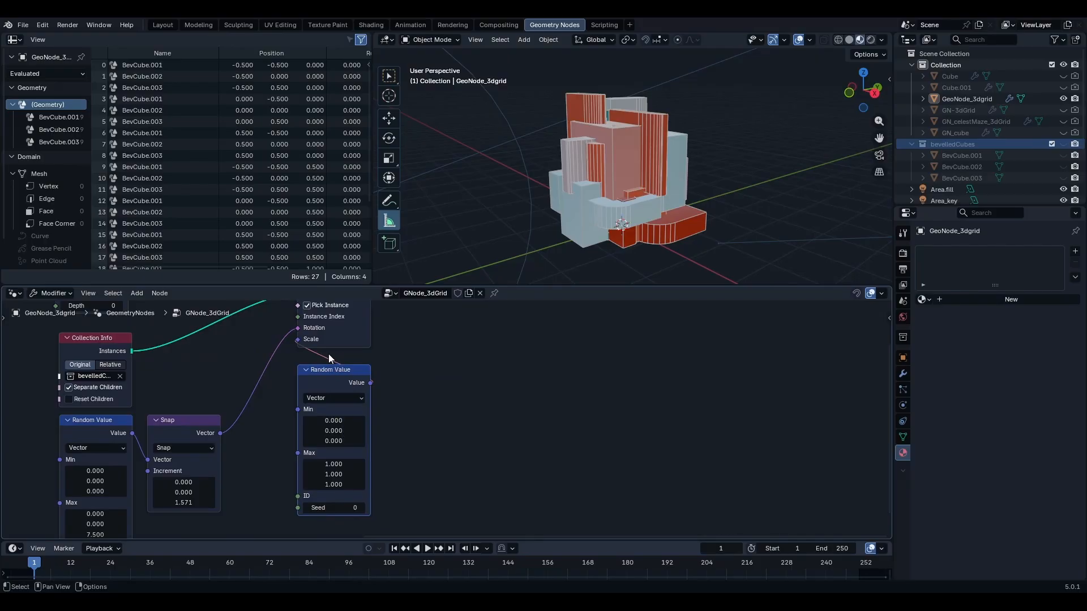
Step: Cut the link between the new Random Value node and Scale, and move the node lower, clear of the scale values
ctrl+right_drag(335, 351, 325, 365)
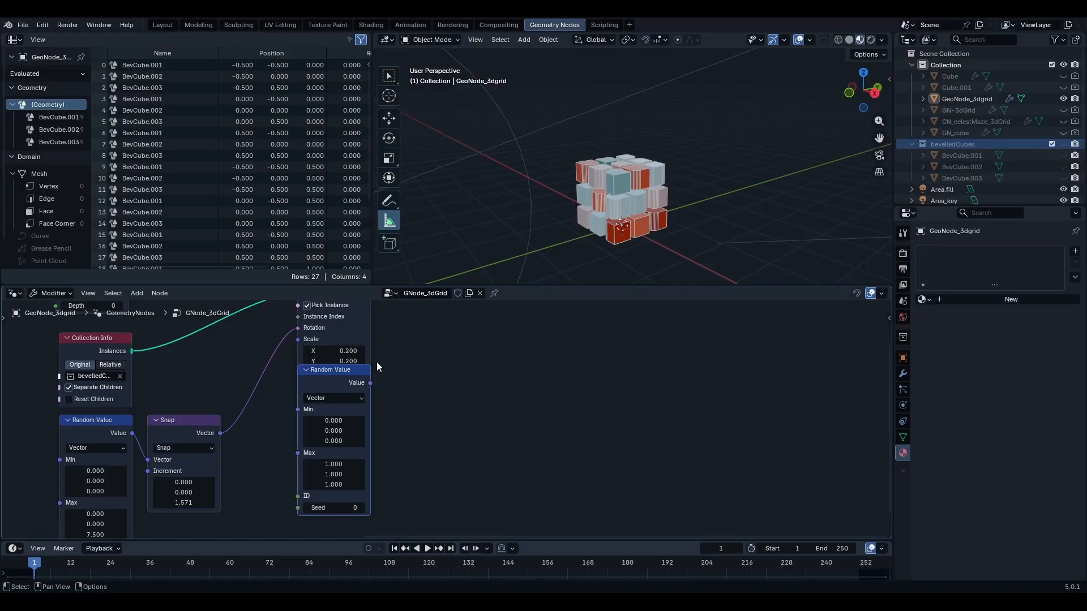
drag(363, 371, 365, 399)
scroll(657, 213, up, 6)
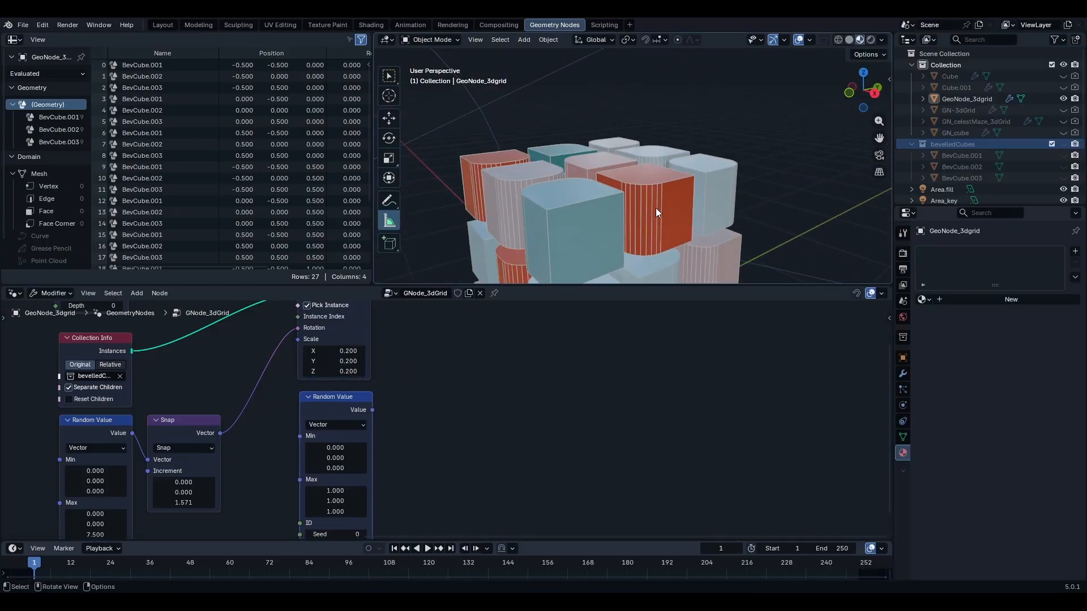
scroll(363, 319, up, 3)
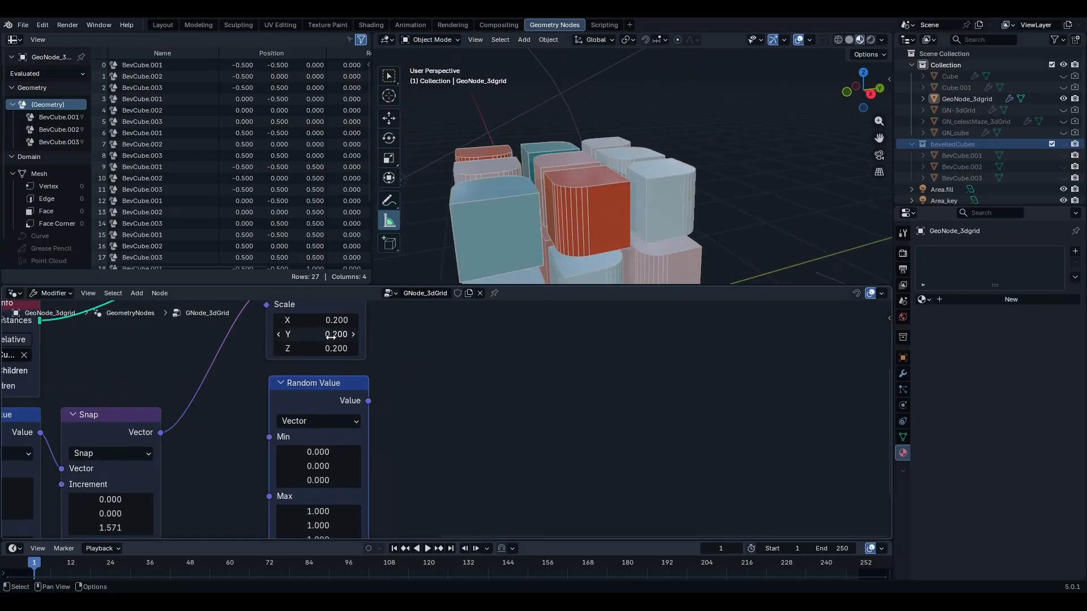
middle_drag(383, 355, 431, 394)
scroll(432, 384, up, 1)
middle_drag(646, 232, 581, 235)
scroll(612, 219, down, 5)
scroll(593, 219, up, 4)
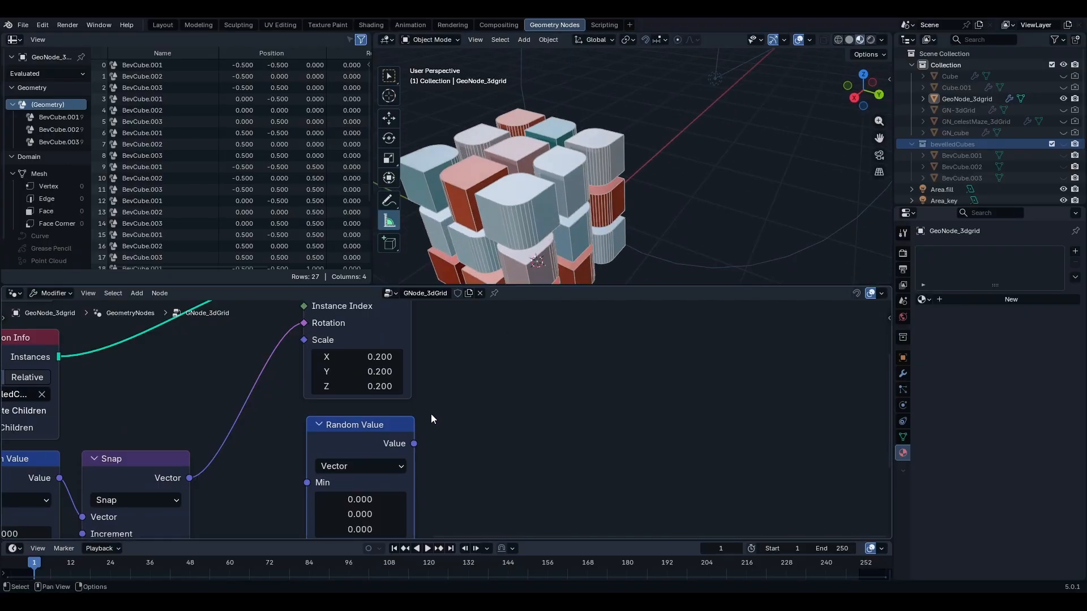
Step: Reconnect the new Random Value node's output to the instancing node's Scale input
drag(317, 351, 305, 341)
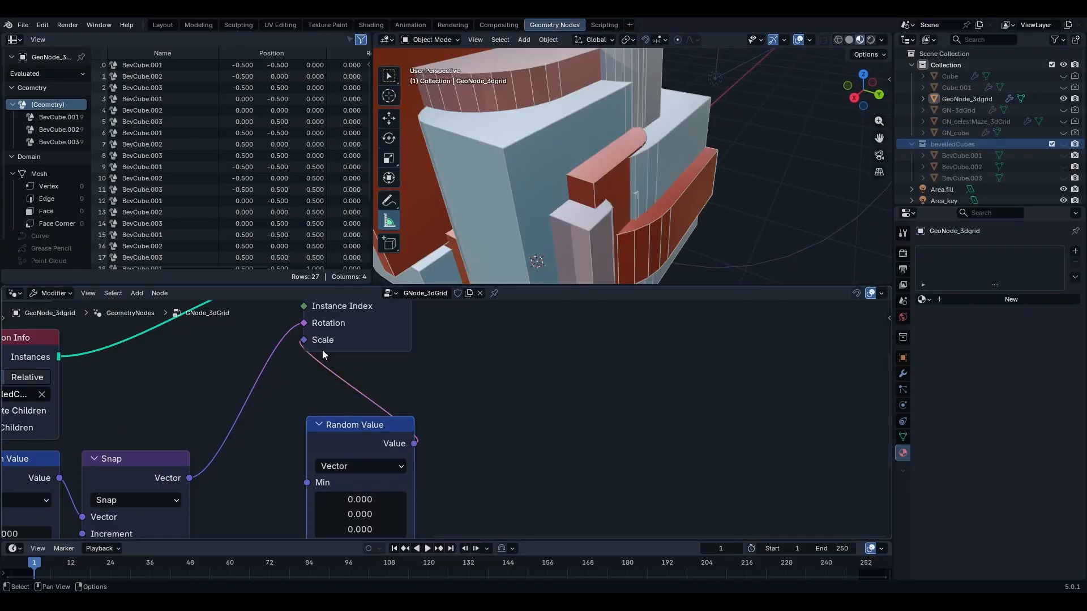
middle_drag(617, 193, 596, 156)
scroll(596, 156, down, 5)
middle_drag(484, 374, 520, 512)
scroll(521, 512, down, 2)
scroll(486, 558, up, 4)
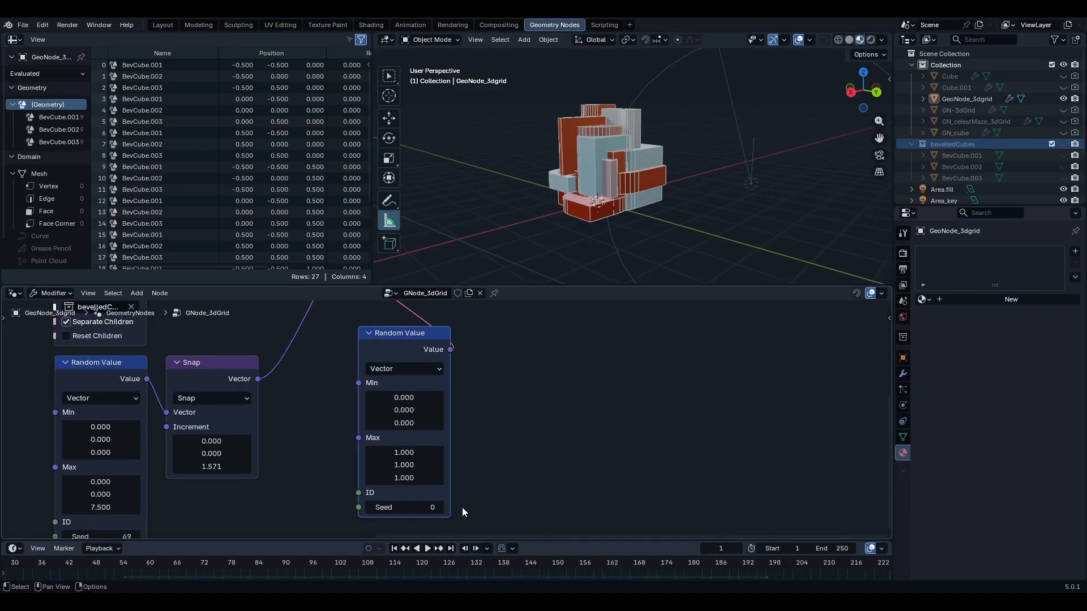
Step: Set the scale Random Value node's Max to 0.28 and Min to 0.15 on all three axes
middle_drag(434, 451, 470, 401)
scroll(447, 411, up, 8)
drag(435, 385, 436, 430)
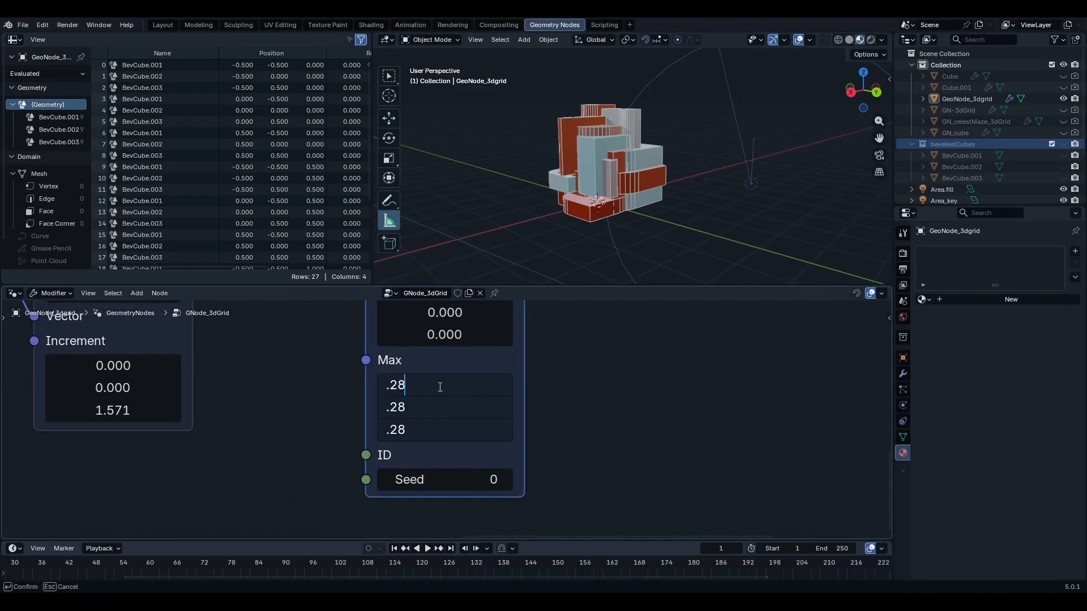
text(.28)
key(Return)
middle_drag(605, 301, 602, 336)
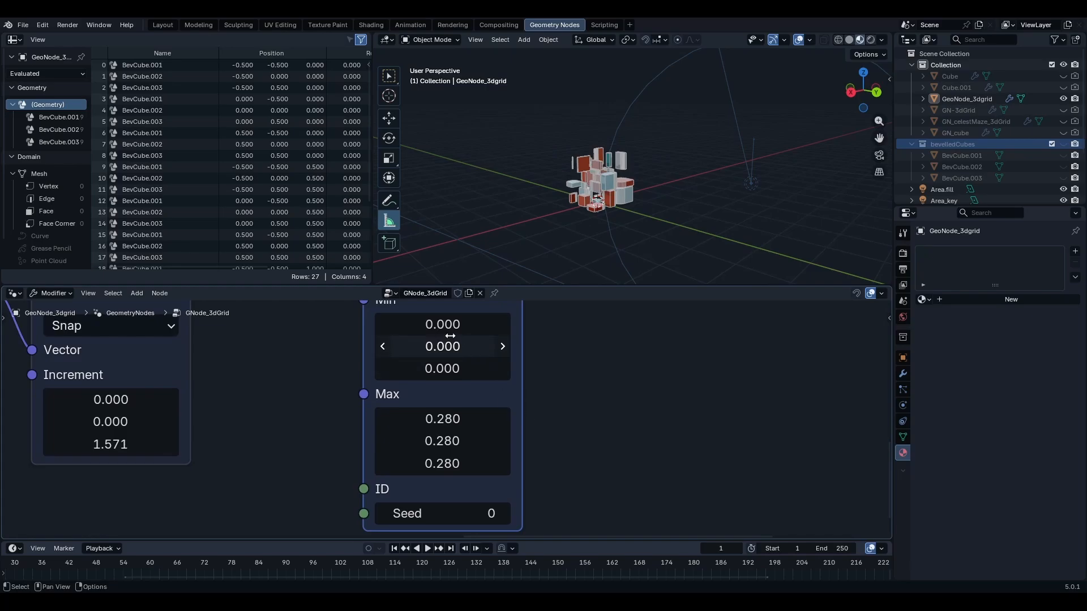
mouse_move(450, 337)
mouse_down()
mouse_move(449, 368)
mouse_move(449, 328)
mouse_up()
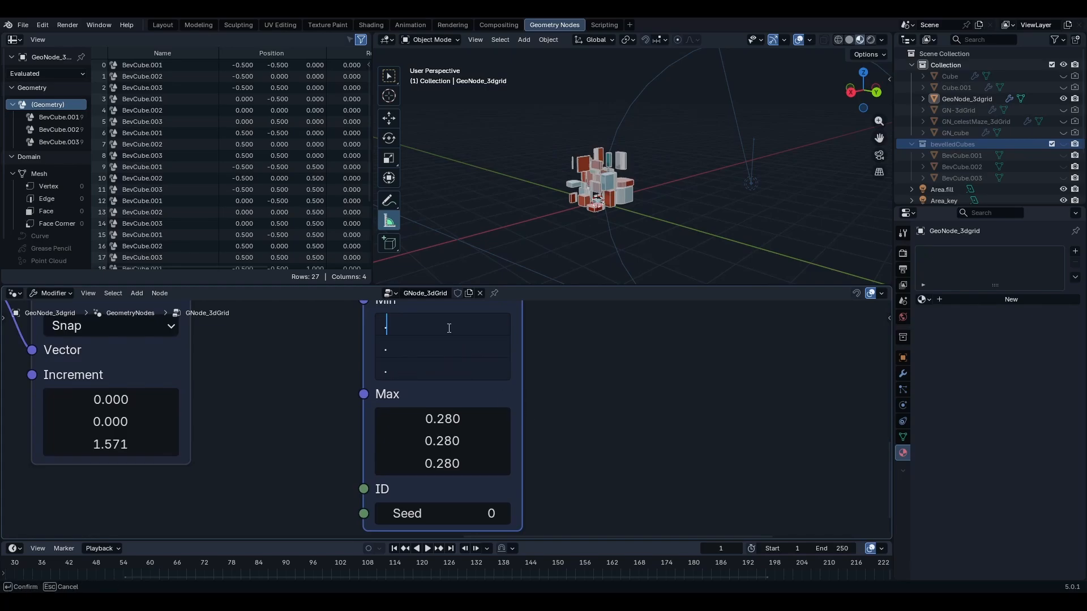
key(Return)
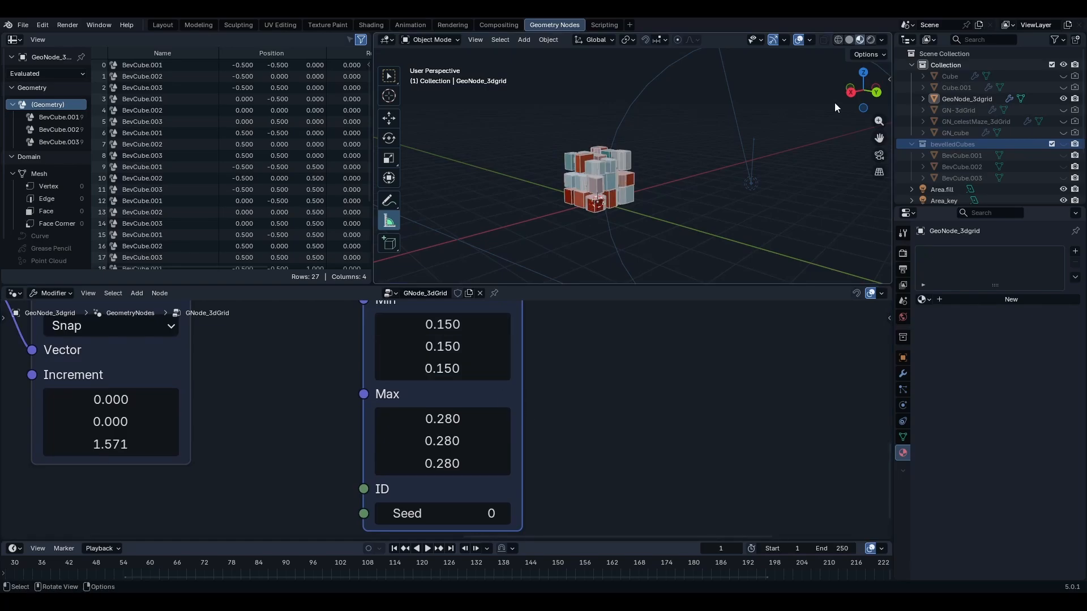
Step: Try a Max of 0.38 and then 0.32 on all axes of the scale Random Value node
scroll(616, 211, up, 6)
middle_drag(604, 141, 645, 181)
drag(451, 422, 465, 464)
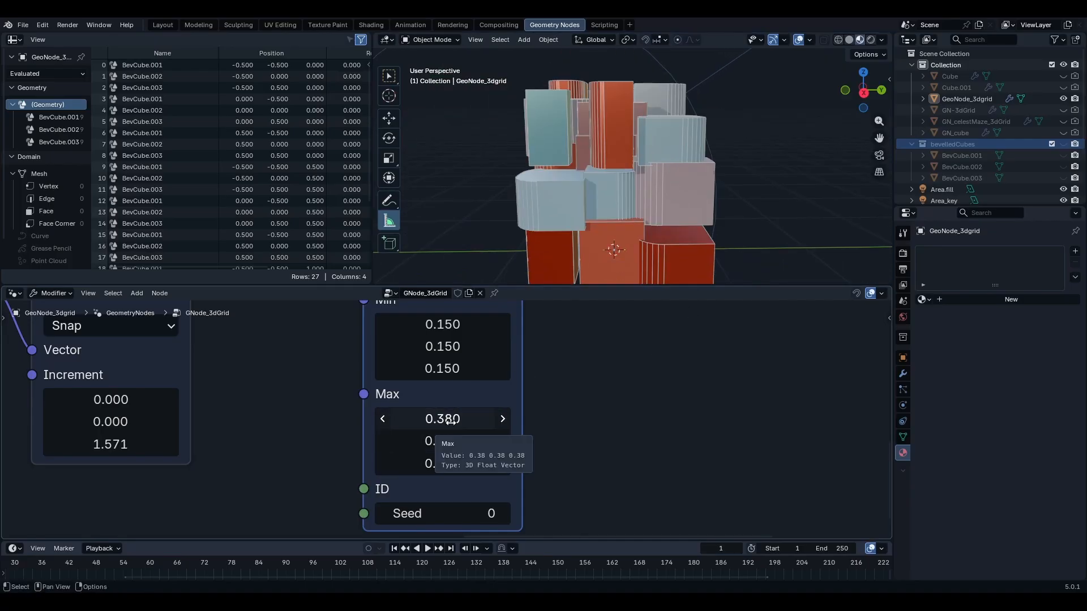
click(452, 422)
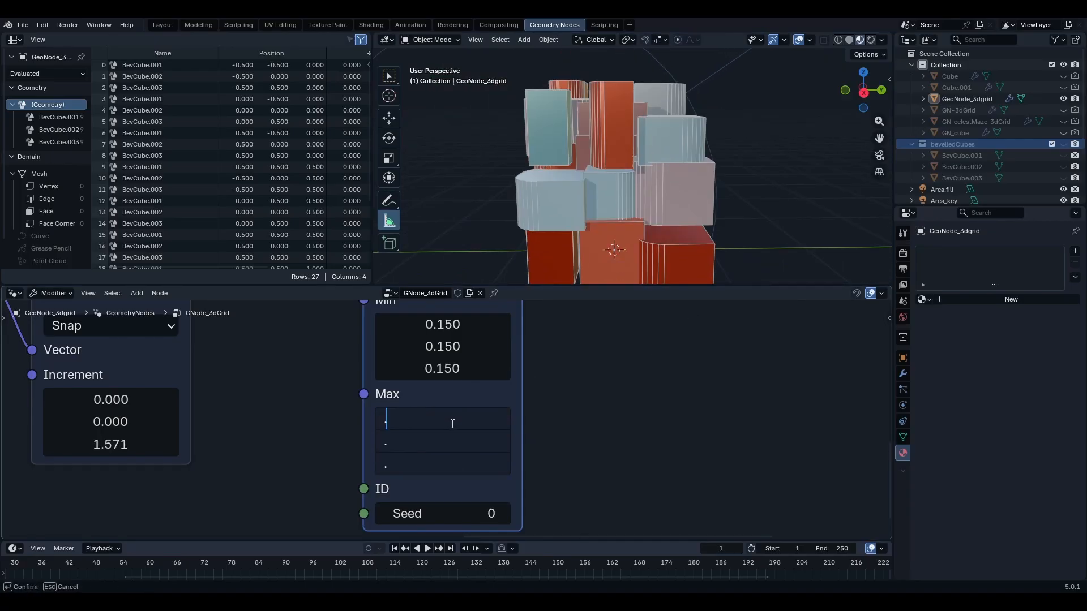
text(.32)
key(Return)
Step: Check the cubes for overlaps and reduce the scale Random Value node's Max to 0.3, then 0.28 on all axes
mouse_move(677, 148)
middle_down()
mouse_move(576, 187)
mouse_move(593, 154)
mouse_move(664, 158)
mouse_move(691, 141)
mouse_move(677, 135)
middle_up()
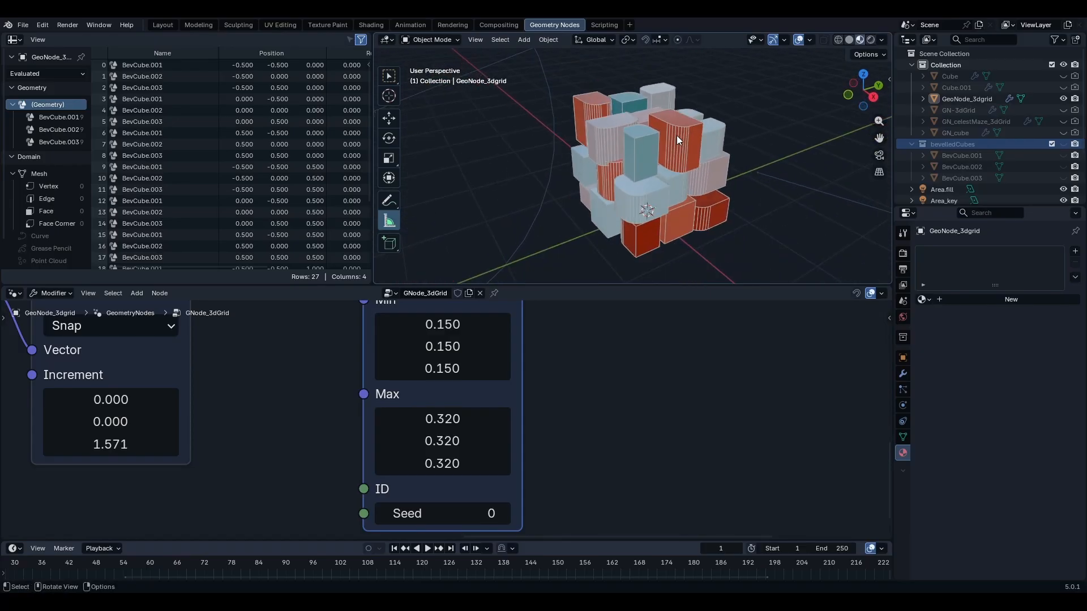
middle_drag(674, 185, 650, 207)
scroll(743, 185, up, 4)
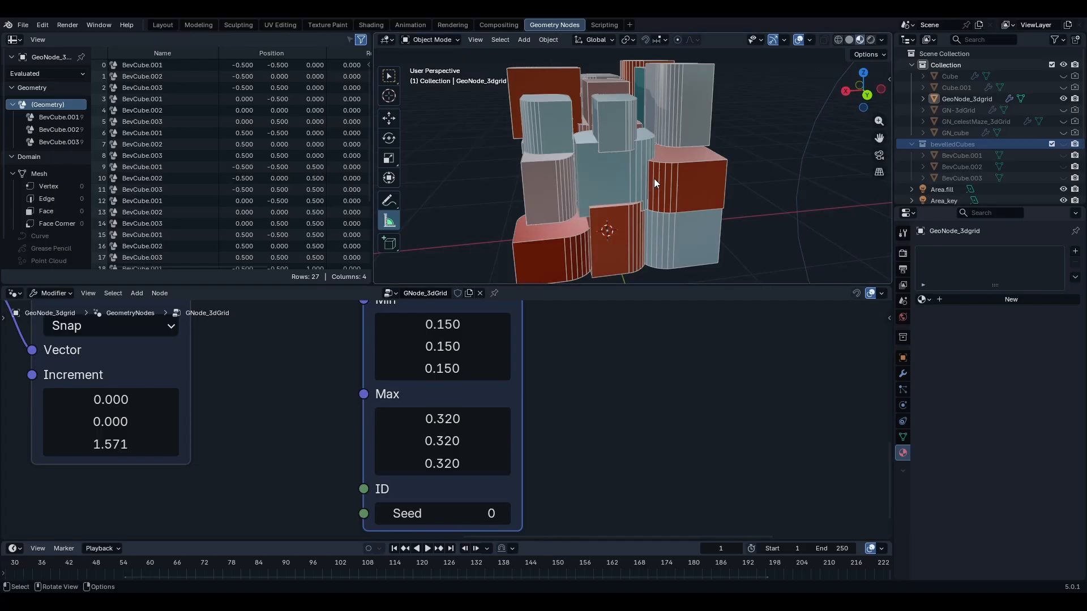
middle_drag(654, 178, 564, 169)
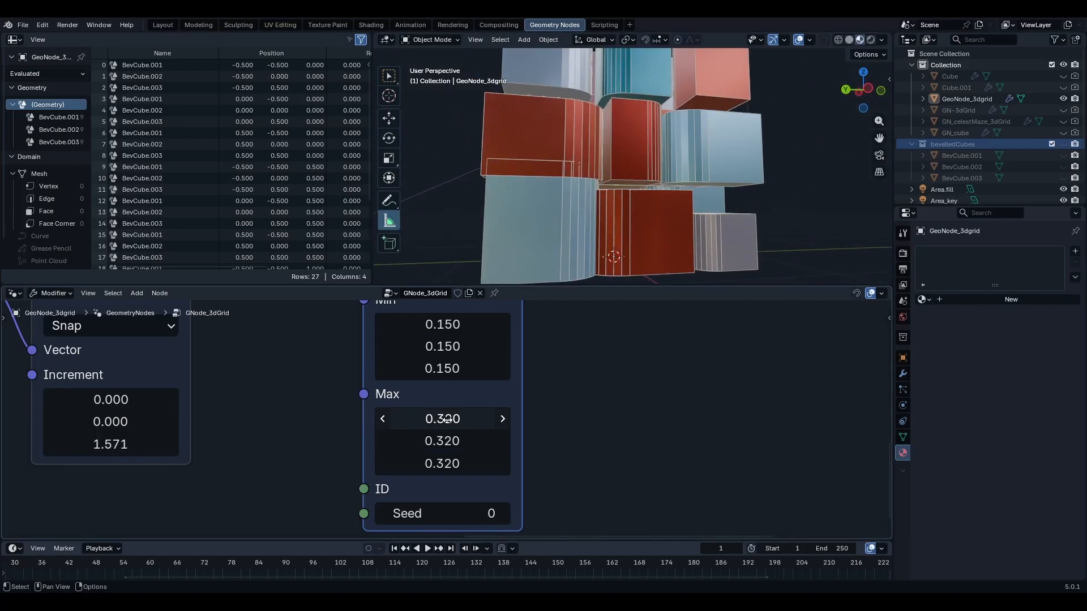
drag(447, 420, 446, 464)
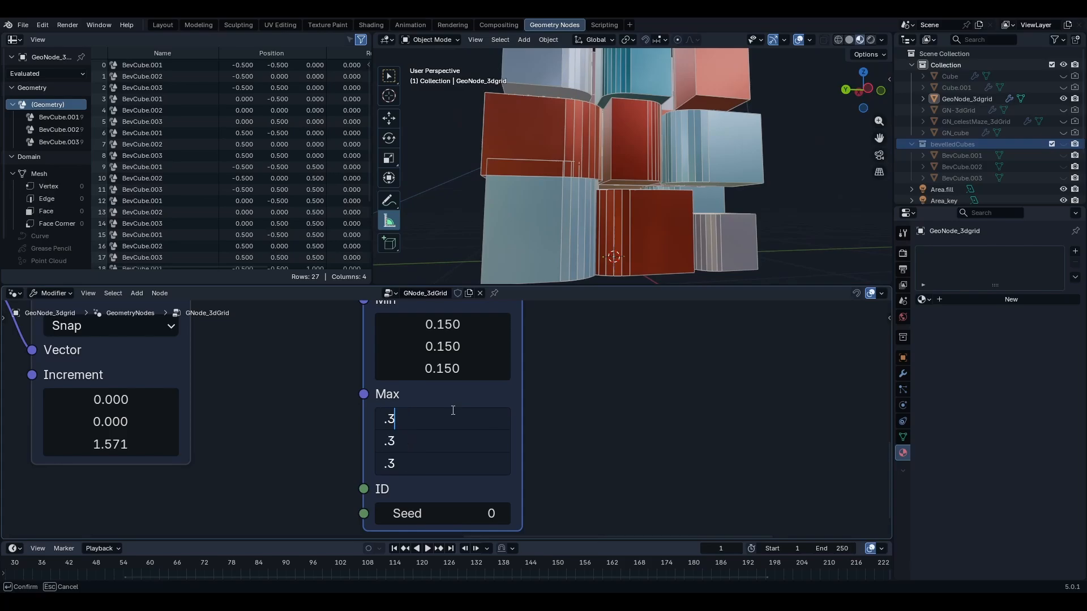
key(Return)
drag(452, 419, 453, 464)
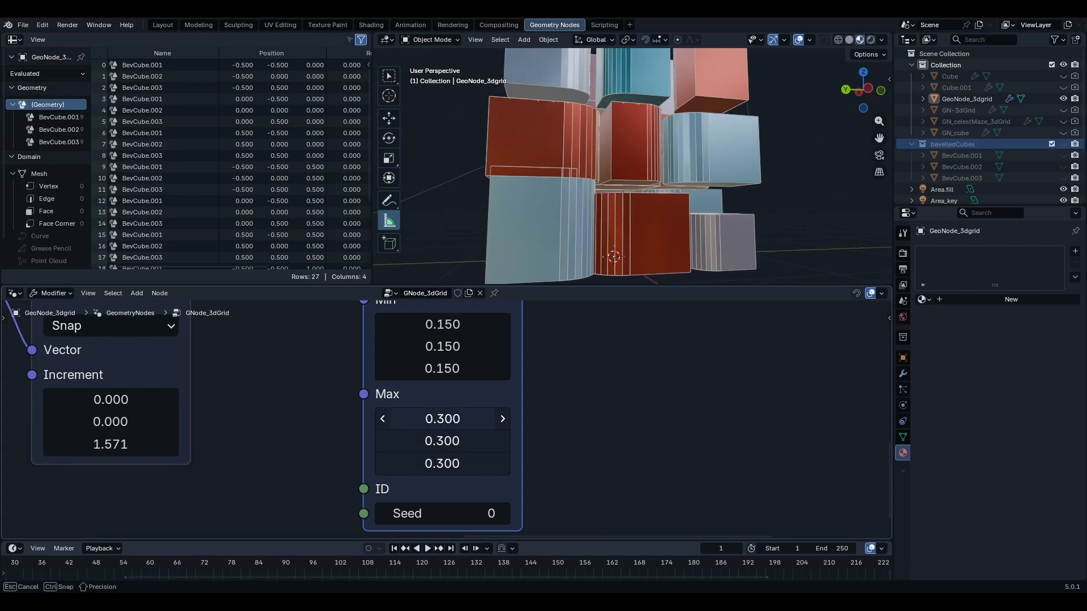
key(Return)
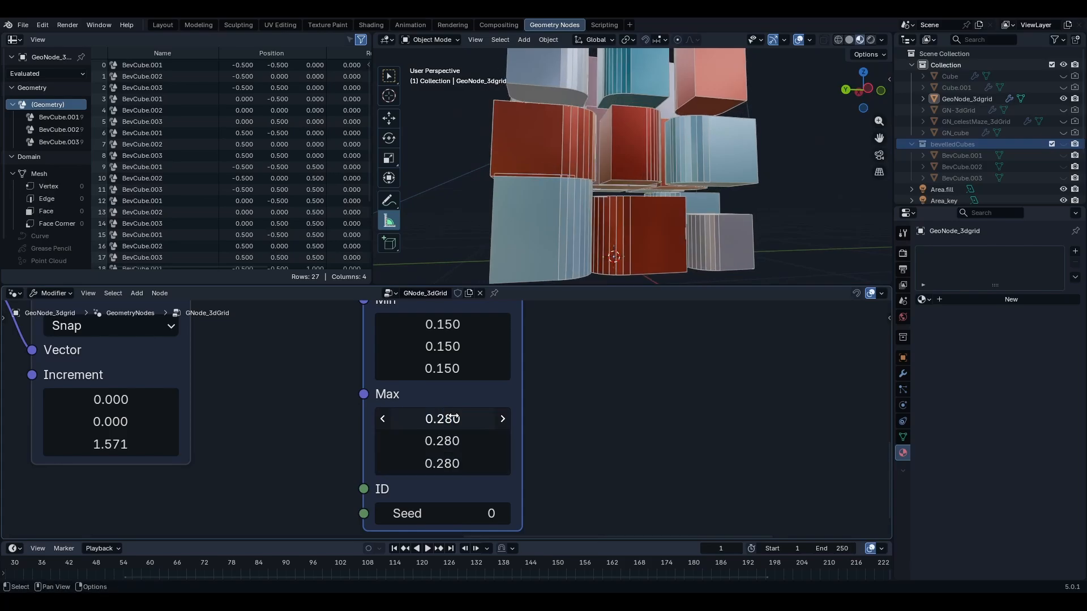
Step: Set the scale Random Value node's Max to 0.25 on all three axes
middle_drag(613, 180, 671, 202)
middle_drag(579, 358, 583, 356)
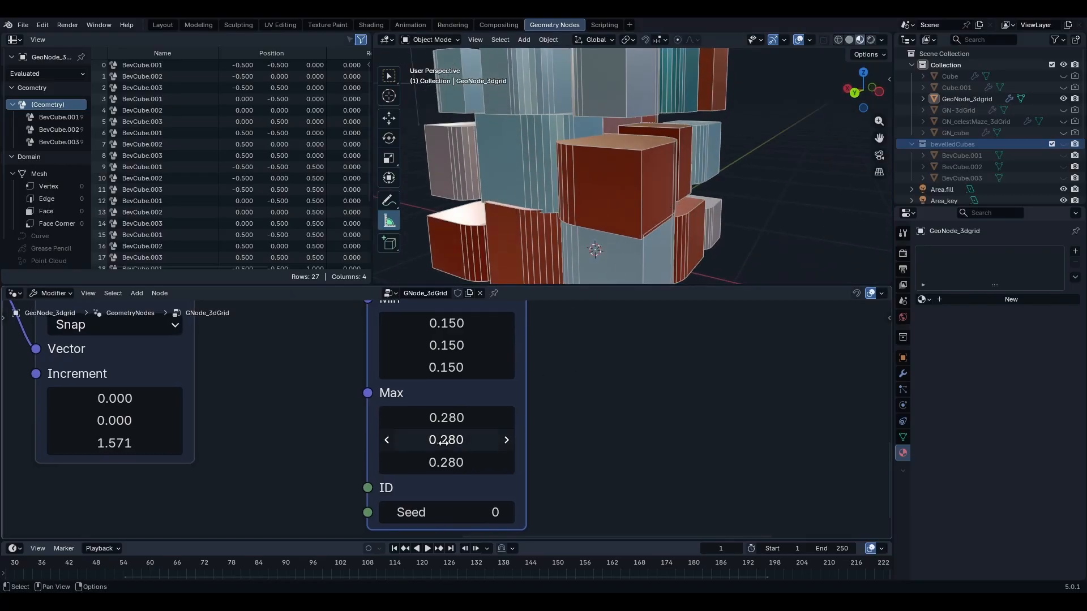
click(459, 418)
text(.25)
key(Return)
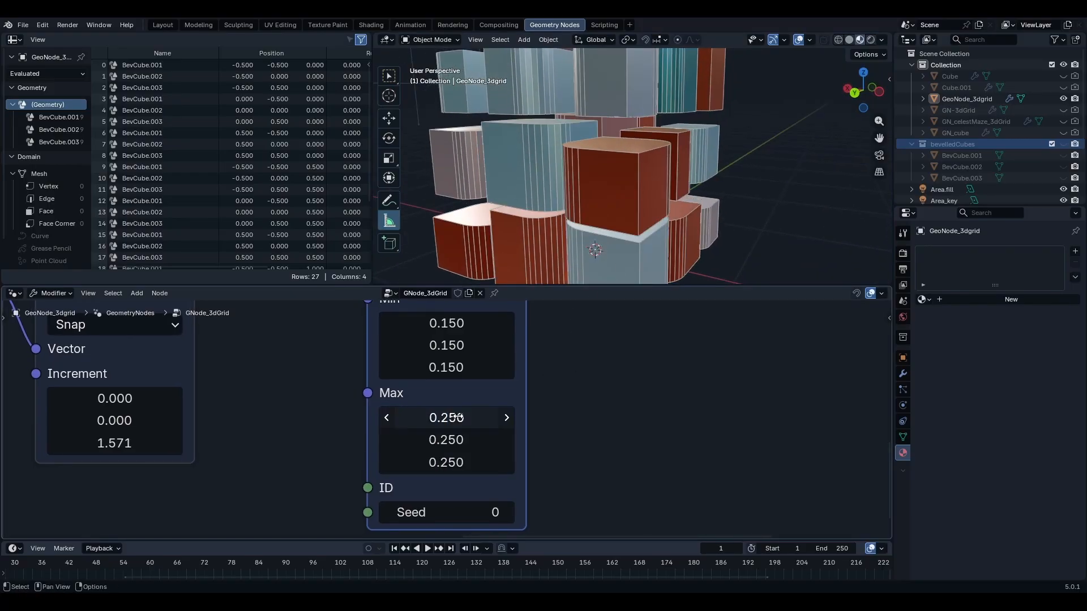
Step: Set the scale Random Value node's Min to 0.18 on all three axes
middle_drag(723, 151, 674, 193)
scroll(670, 135, down, 3)
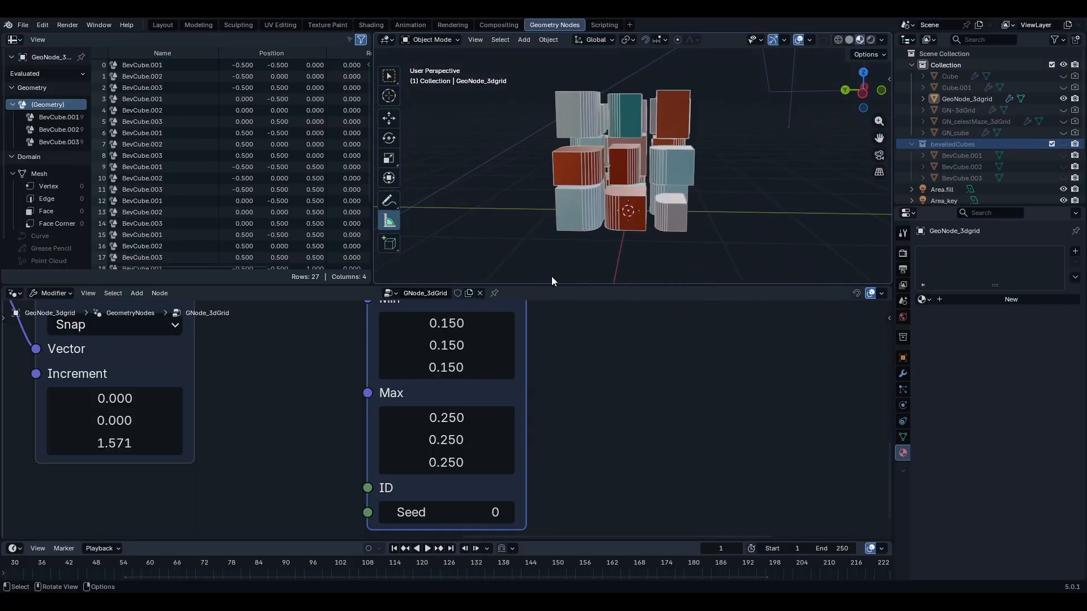
scroll(457, 325, up, 1)
click(457, 319)
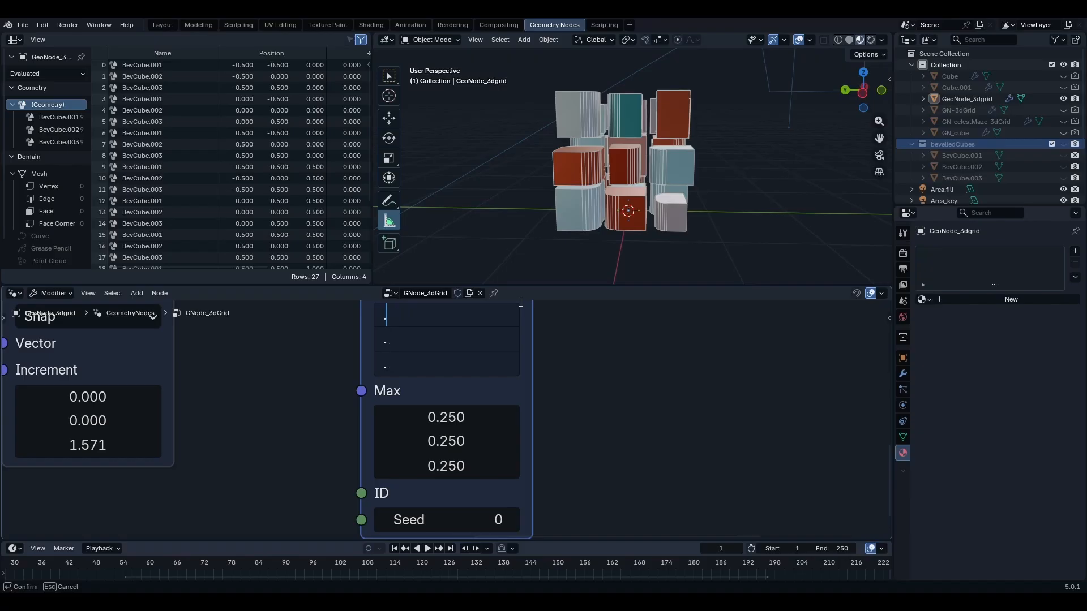
text(.18)
key(Return)
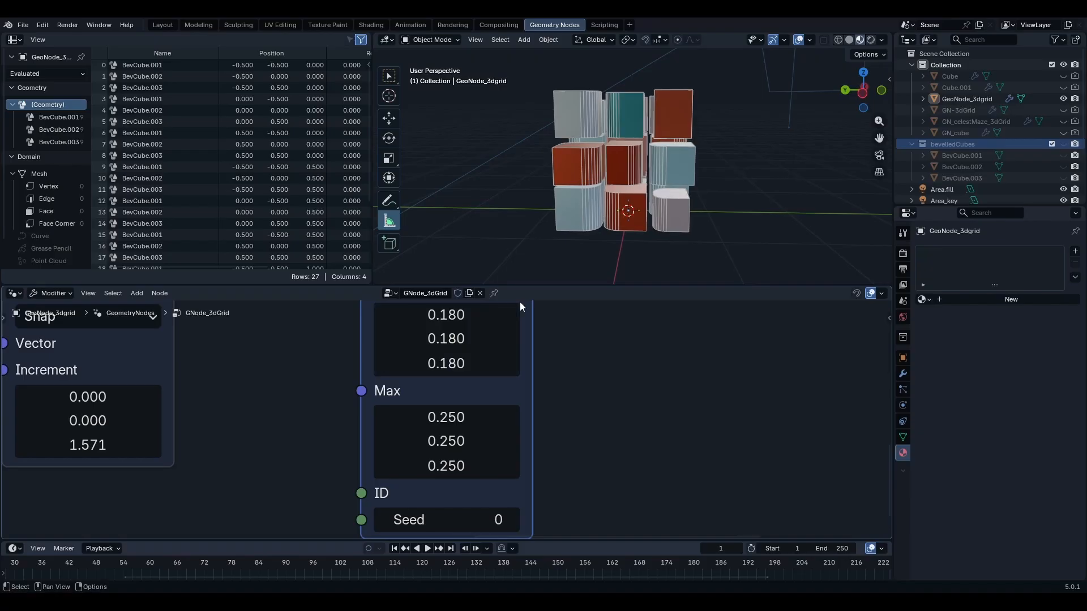
Step: Switch to the Layout workspace and turn off the wireframe overlay with the cube grid seen up close
middle_drag(667, 113, 679, 169)
scroll(763, 157, down, 5)
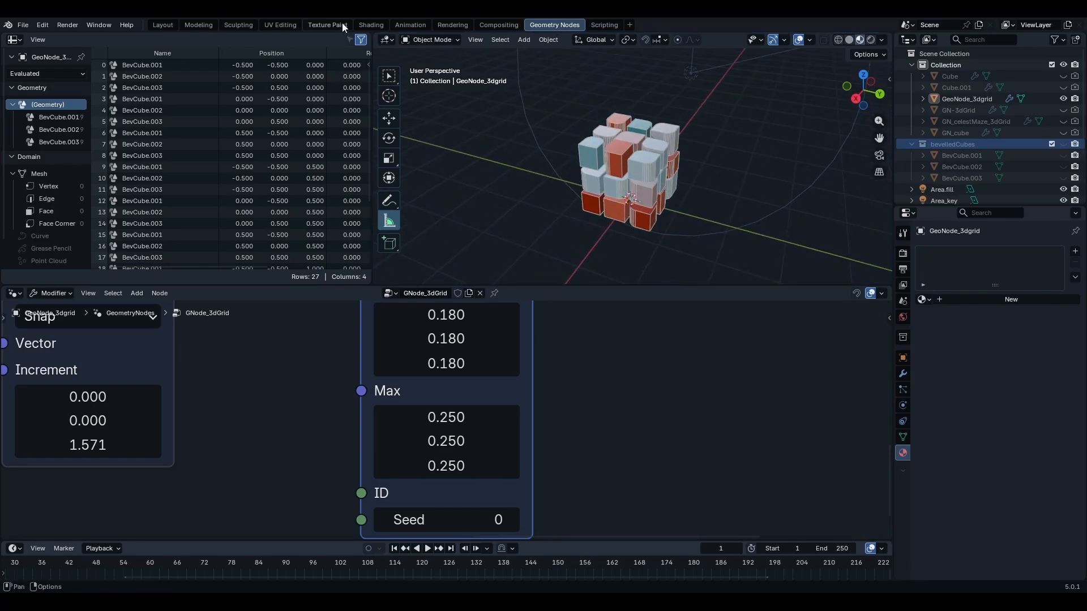
click(163, 25)
middle_drag(626, 312, 572, 236)
scroll(623, 232, up, 6)
shift+middle_drag(676, 229, 650, 201)
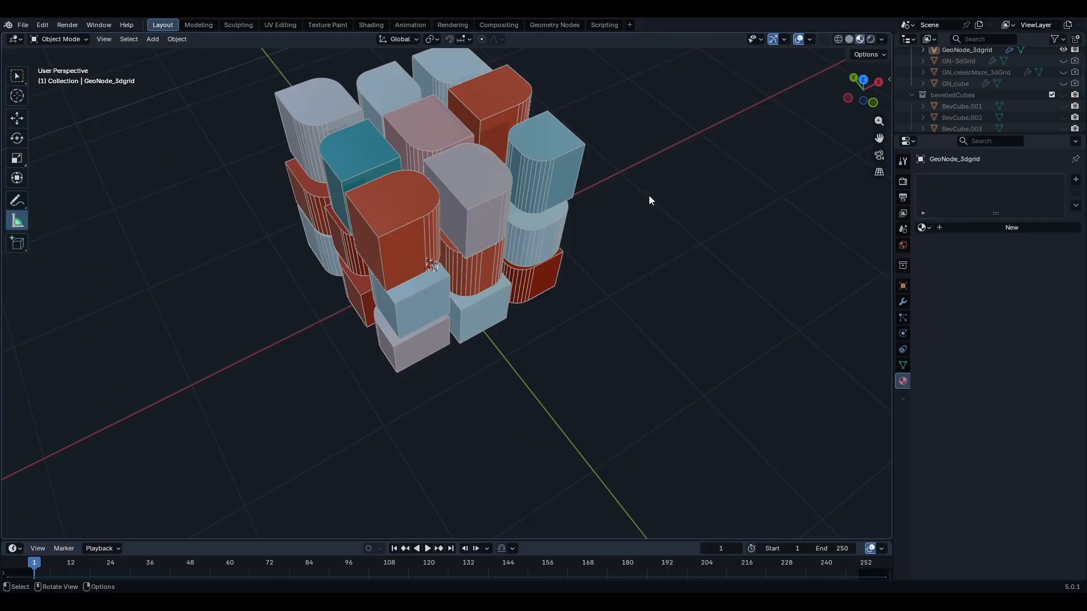
click(811, 40)
click(734, 244)
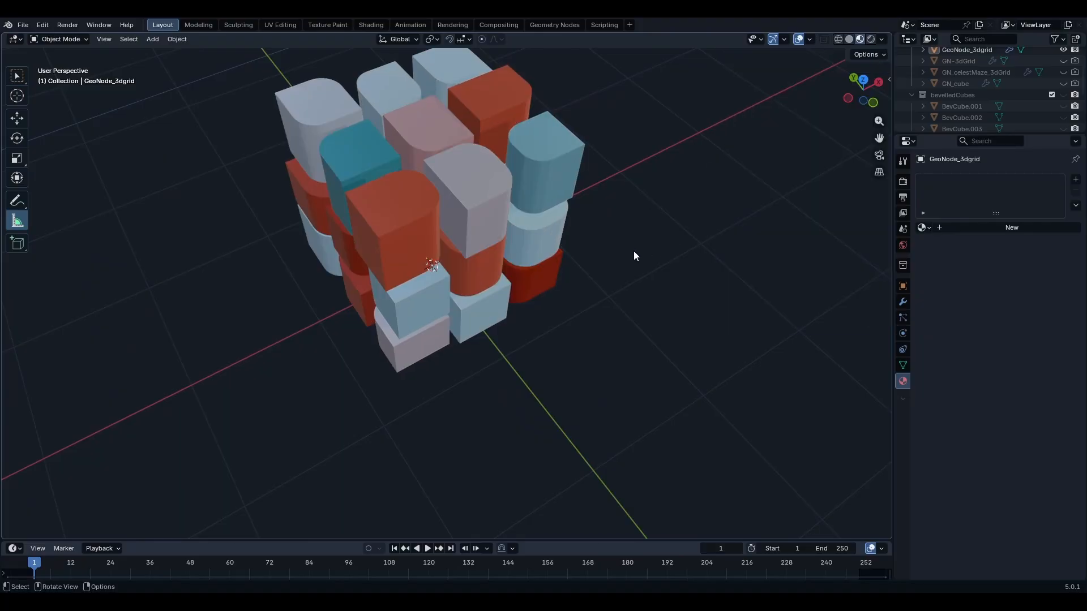
Step: Switch the viewport to Rendered shading with the whole cube grid in view
mouse_move(634, 250)
middle_down()
mouse_move(589, 249)
mouse_move(516, 197)
mouse_move(699, 336)
mouse_move(563, 292)
mouse_move(643, 305)
mouse_move(688, 269)
middle_up()
scroll(688, 334, up, 4)
scroll(649, 317, down, 4)
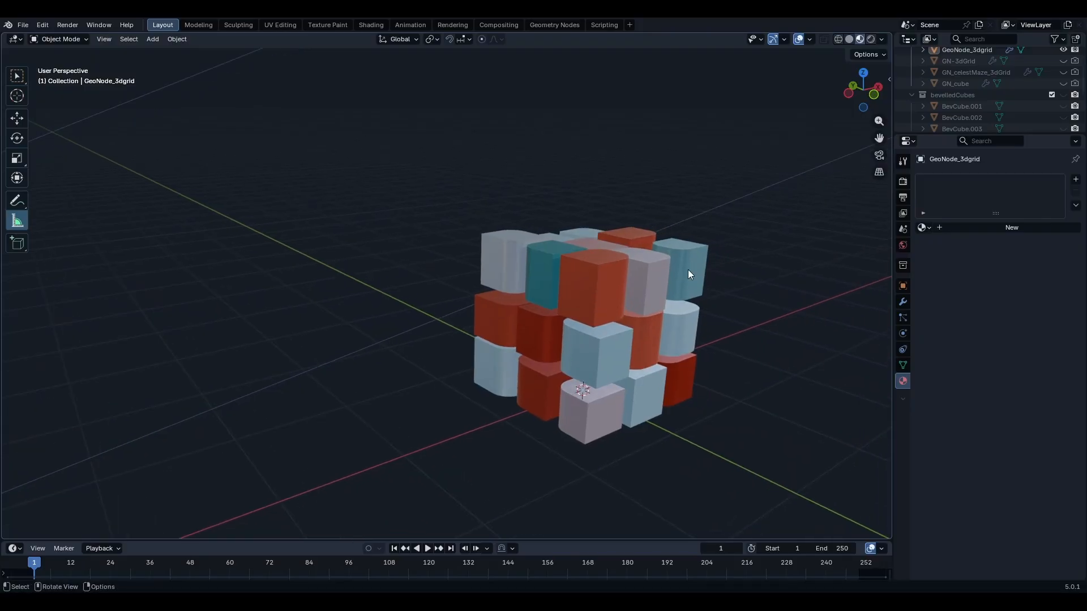
click(870, 40)
mouse_move(715, 315)
ctrl+middle_down()
mouse_move(729, 275)
mouse_move(765, 246)
mouse_move(651, 250)
ctrl+middle_up()
scroll(651, 249, down, 2)
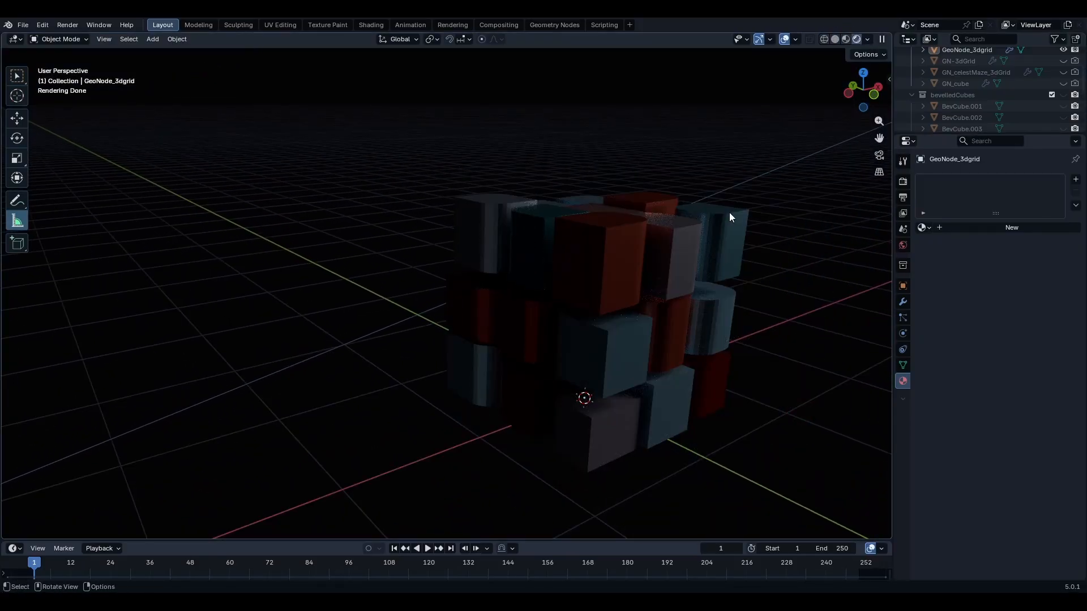
Step: Unhide the background planes Plane_whiteBG and Plane_whiteBG.001 in the viewport
scroll(1022, 128, down, 5)
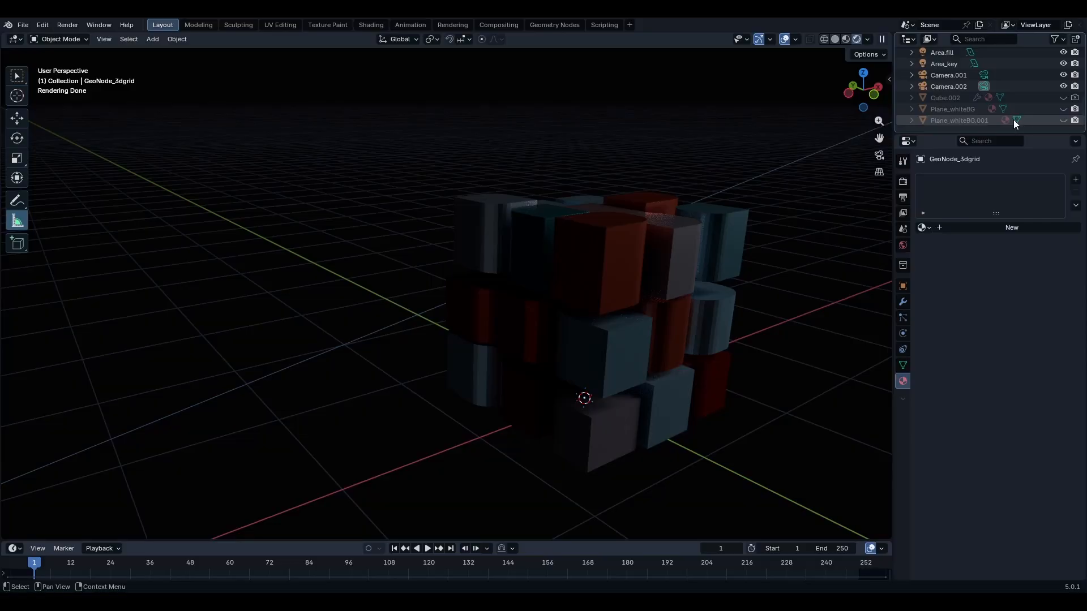
drag(1063, 108, 1063, 120)
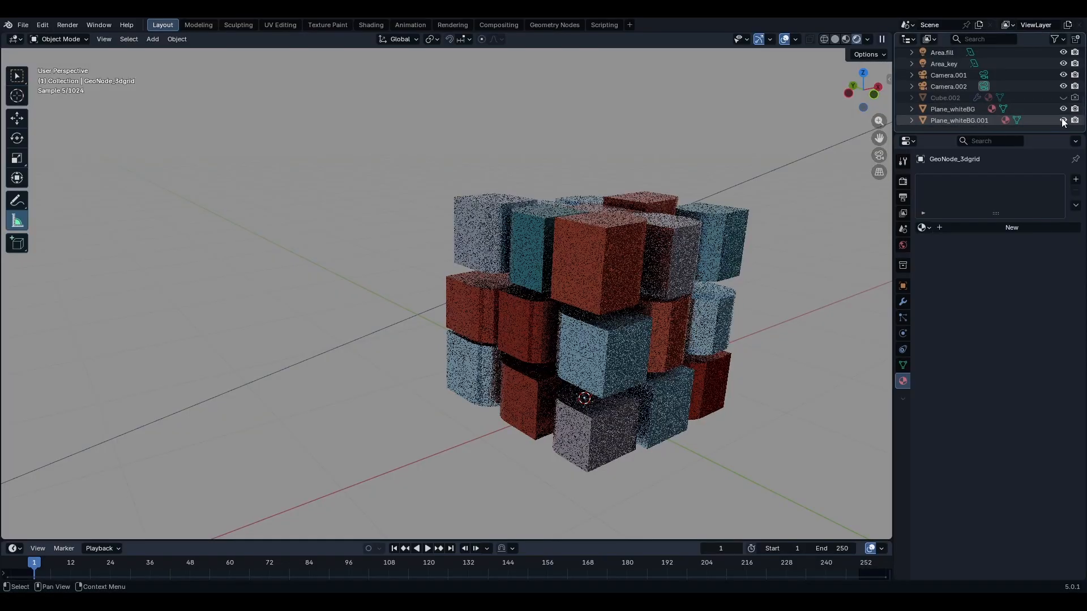
scroll(682, 269, up, 3)
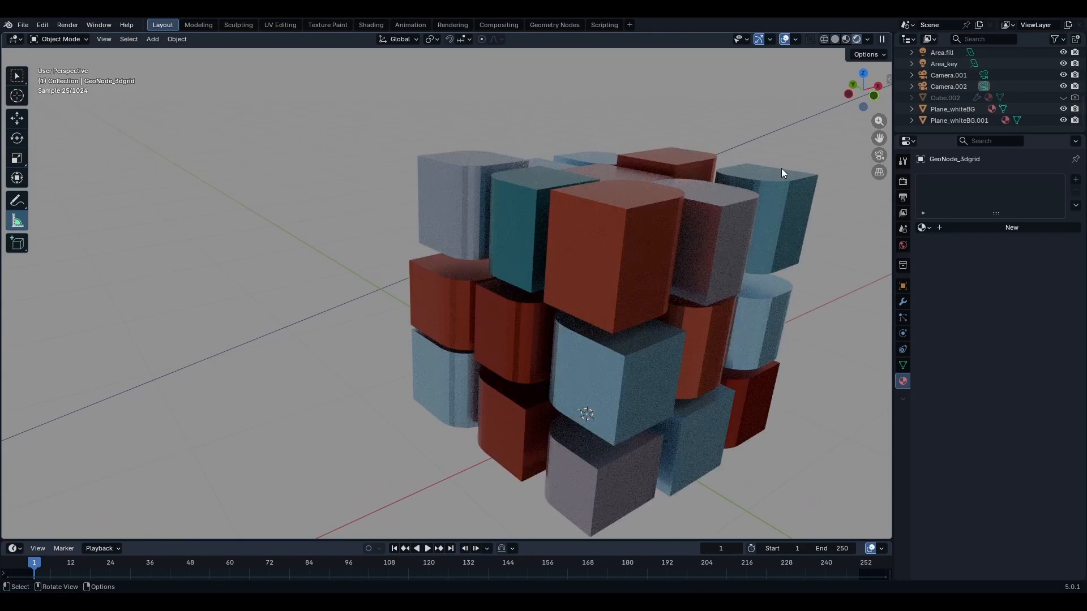
Step: Turn off the viewport overlays and view the whole rendered cube grid against the plain background
click(785, 40)
shift+middle_drag(711, 225, 688, 237)
scroll(697, 215, down, 2)
scroll(688, 236, down, 2)
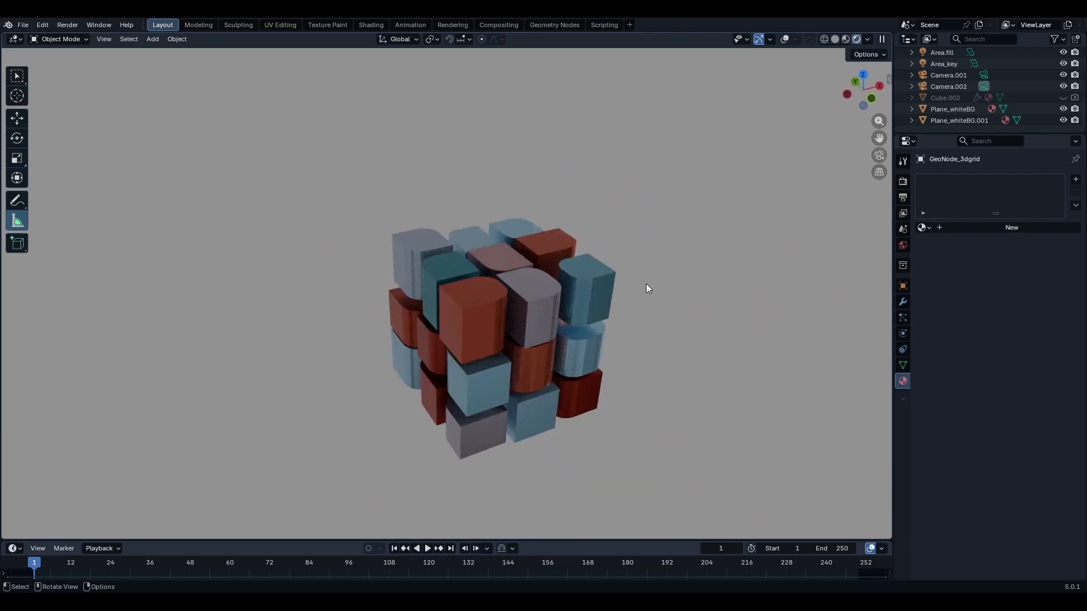